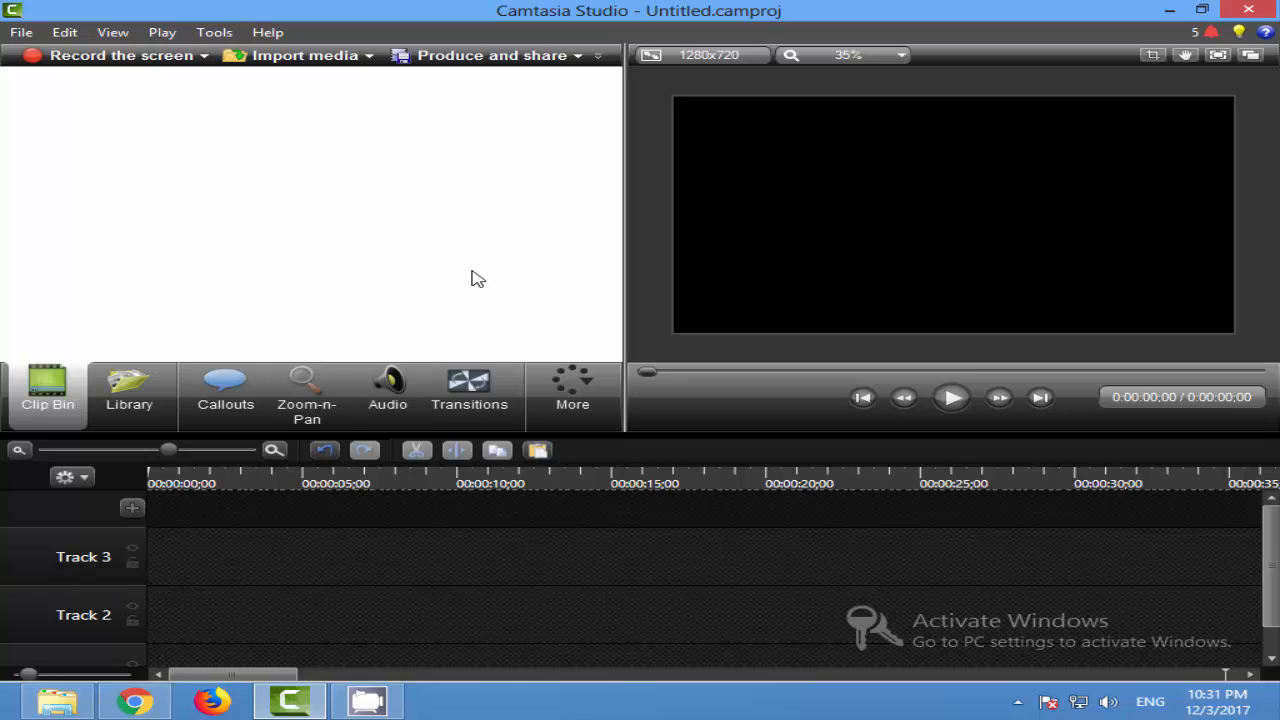
- Open the media library and examine the tracks in the Music - Amity and Music - Bare Knuckles folders
{"action": "left_click", "coordinate": [130, 395]}
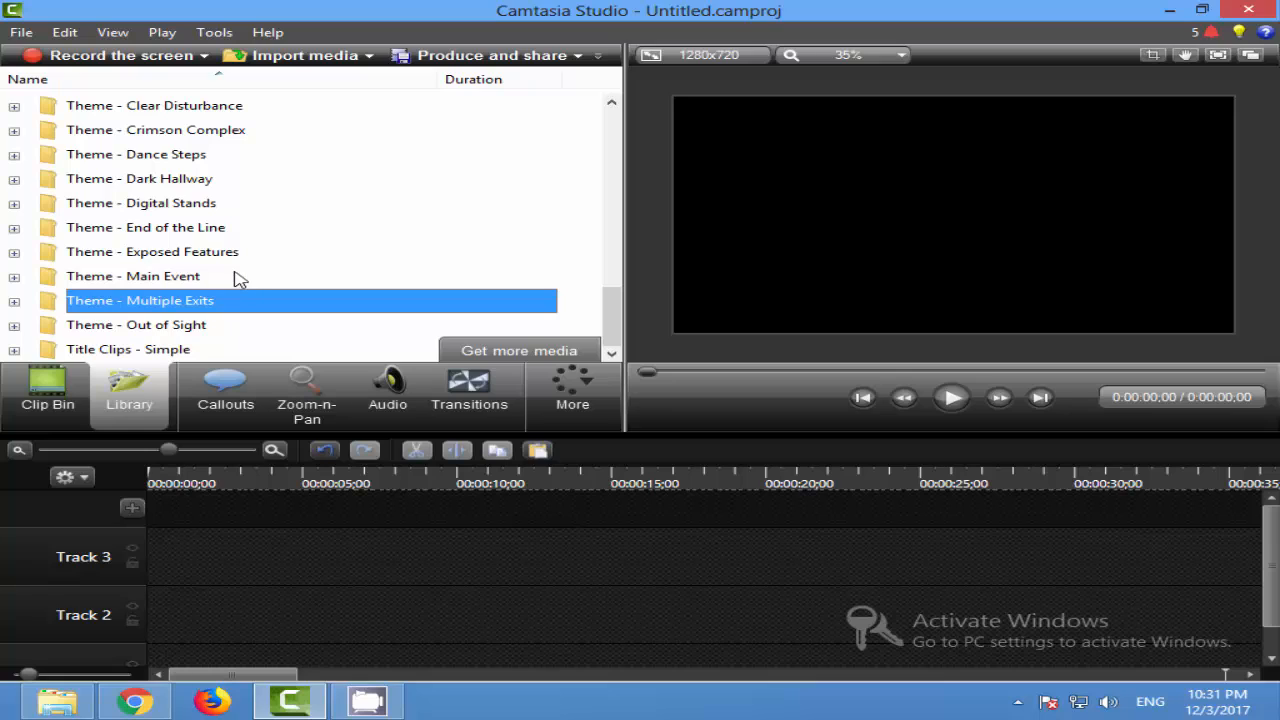
{"action": "left_click_drag", "start_coordinate": [612, 305], "coordinate": [612, 113]}
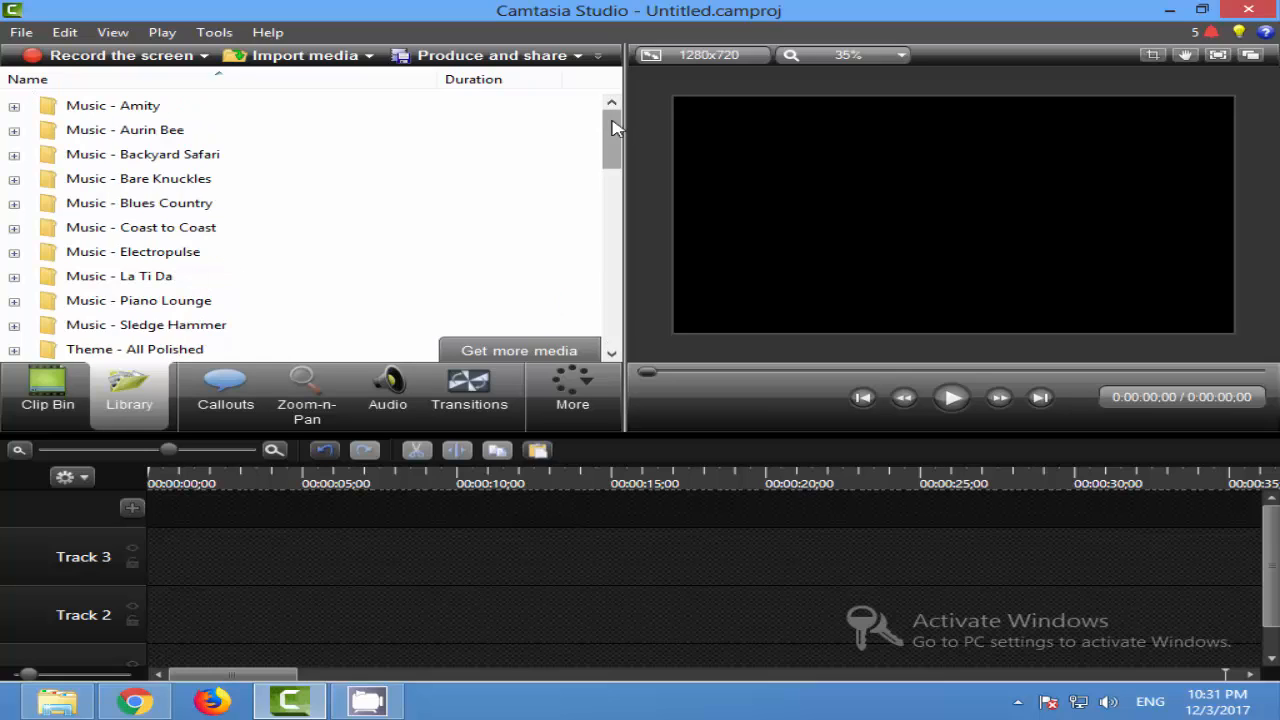
{"action": "left_click", "coordinate": [14, 106]}
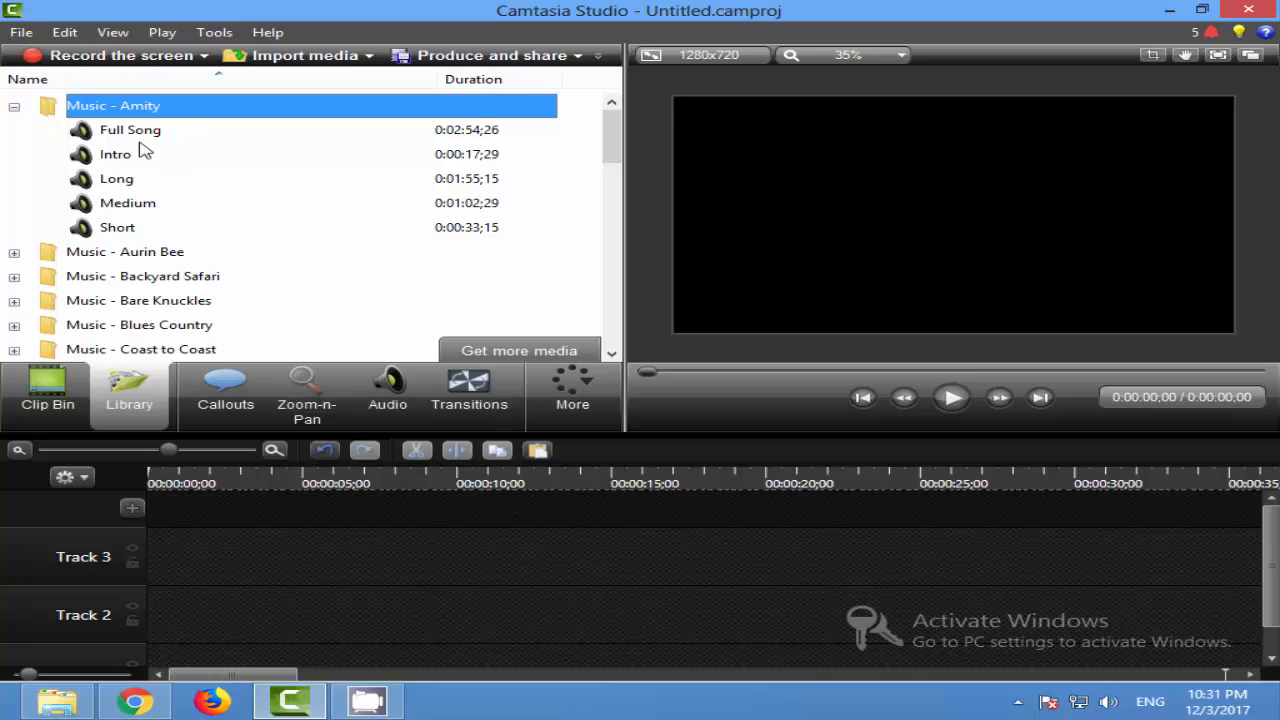
{"action": "left_click", "coordinate": [14, 107]}
{"action": "left_click", "coordinate": [14, 180]}
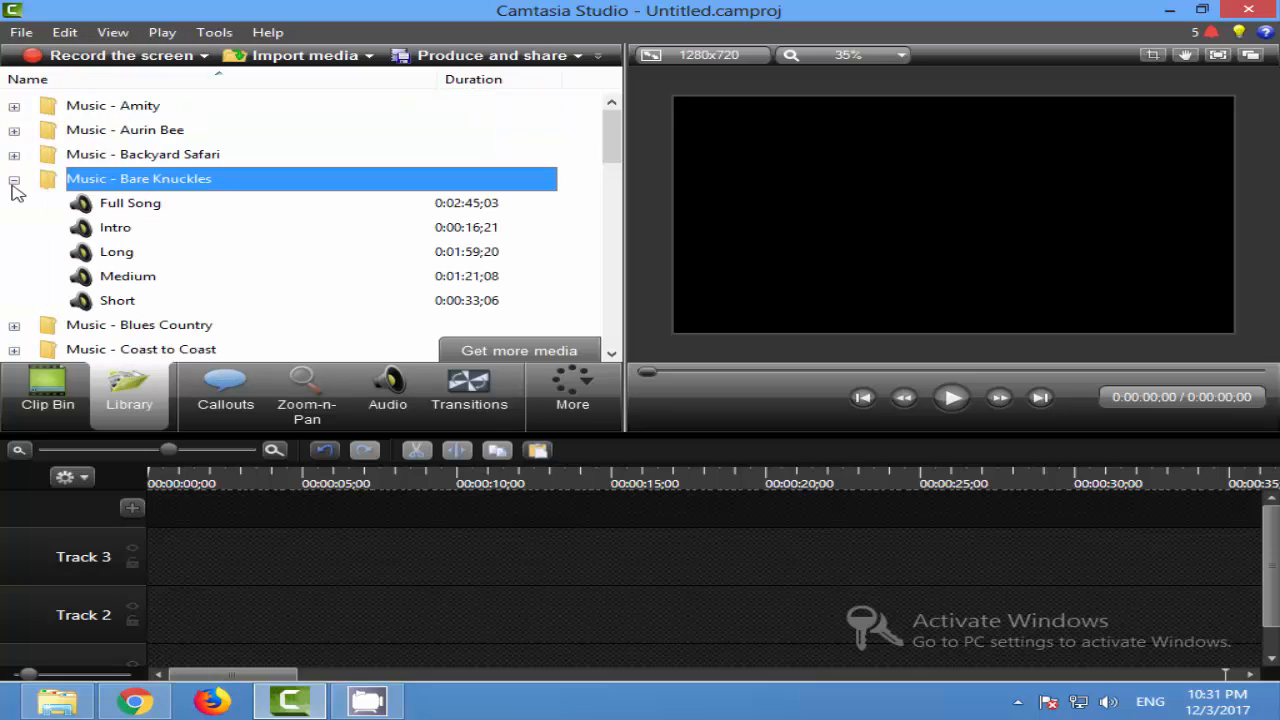
{"action": "left_click", "coordinate": [14, 180]}
- Collapse the Theme - Calling Lights folder and examine the titles and callouts in Theme - All Polished
{"action": "left_click_drag", "start_coordinate": [609, 150], "coordinate": [604, 211]}
{"action": "scroll", "coordinate": [46, 204], "scroll_direction": "up", "scroll_amount": 2}
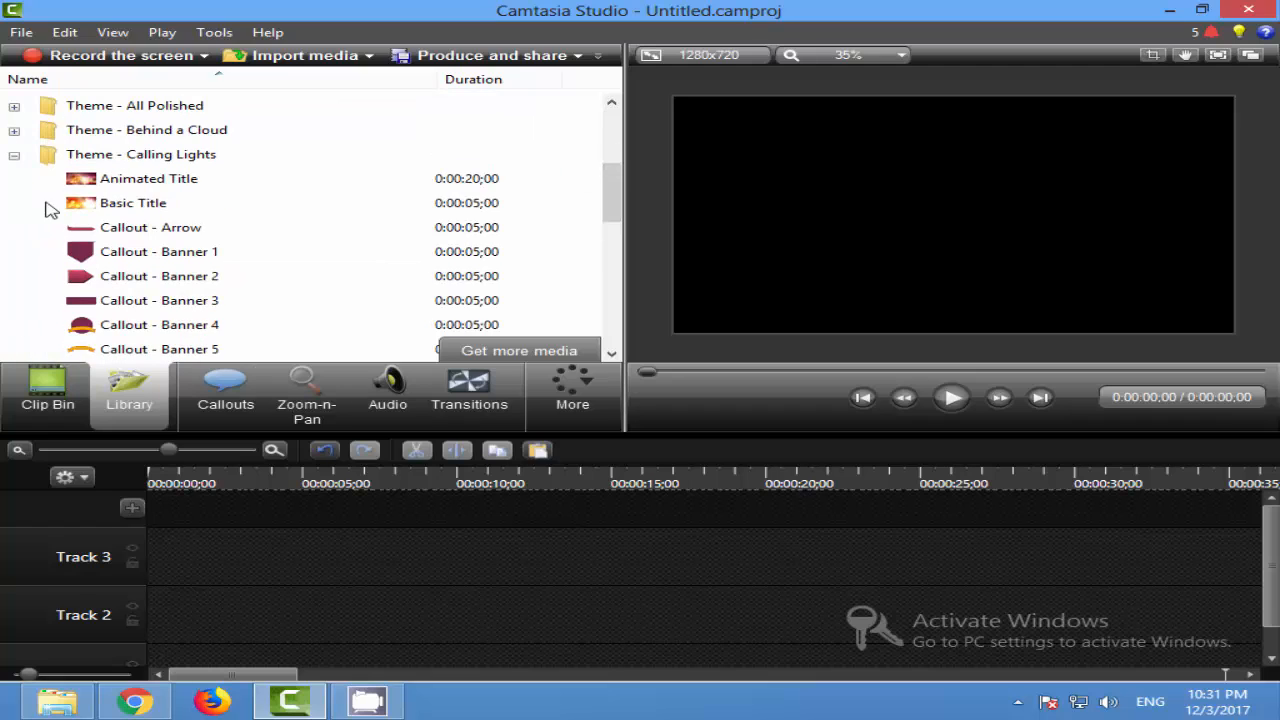
{"action": "scroll", "coordinate": [218, 212], "scroll_direction": "up", "scroll_amount": 2}
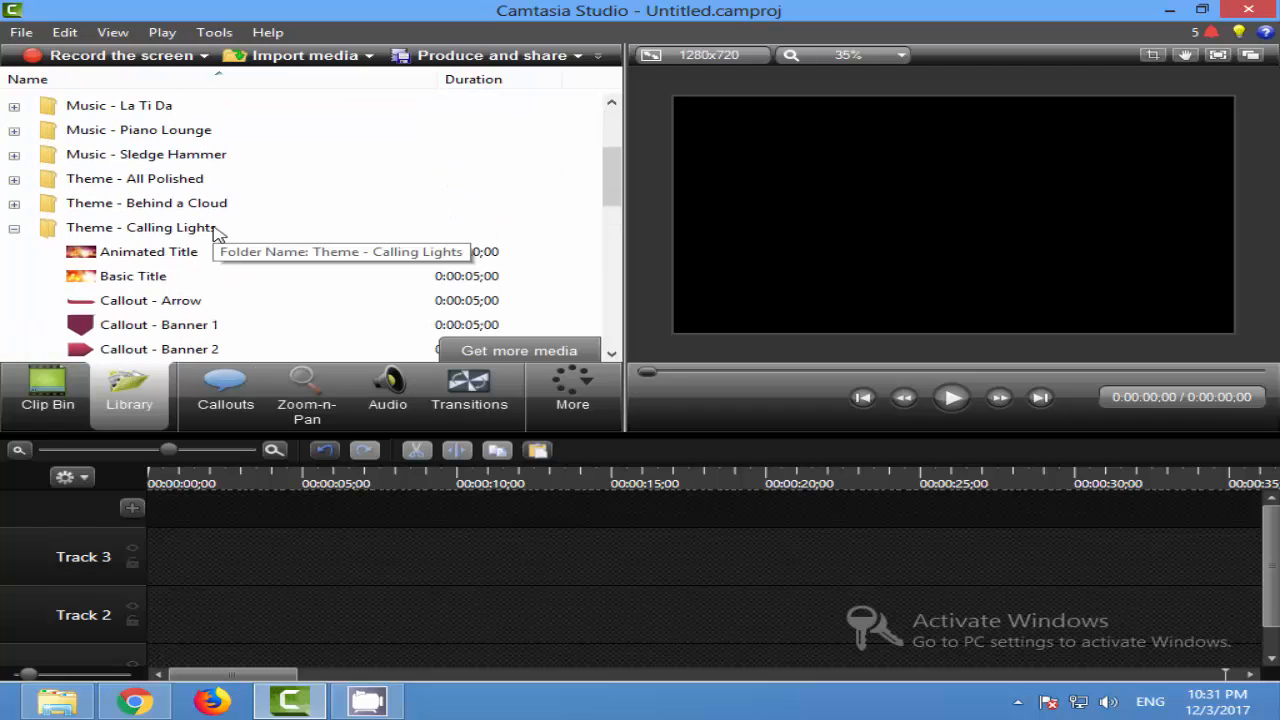
{"action": "left_click", "coordinate": [14, 229]}
{"action": "left_click", "coordinate": [14, 180]}
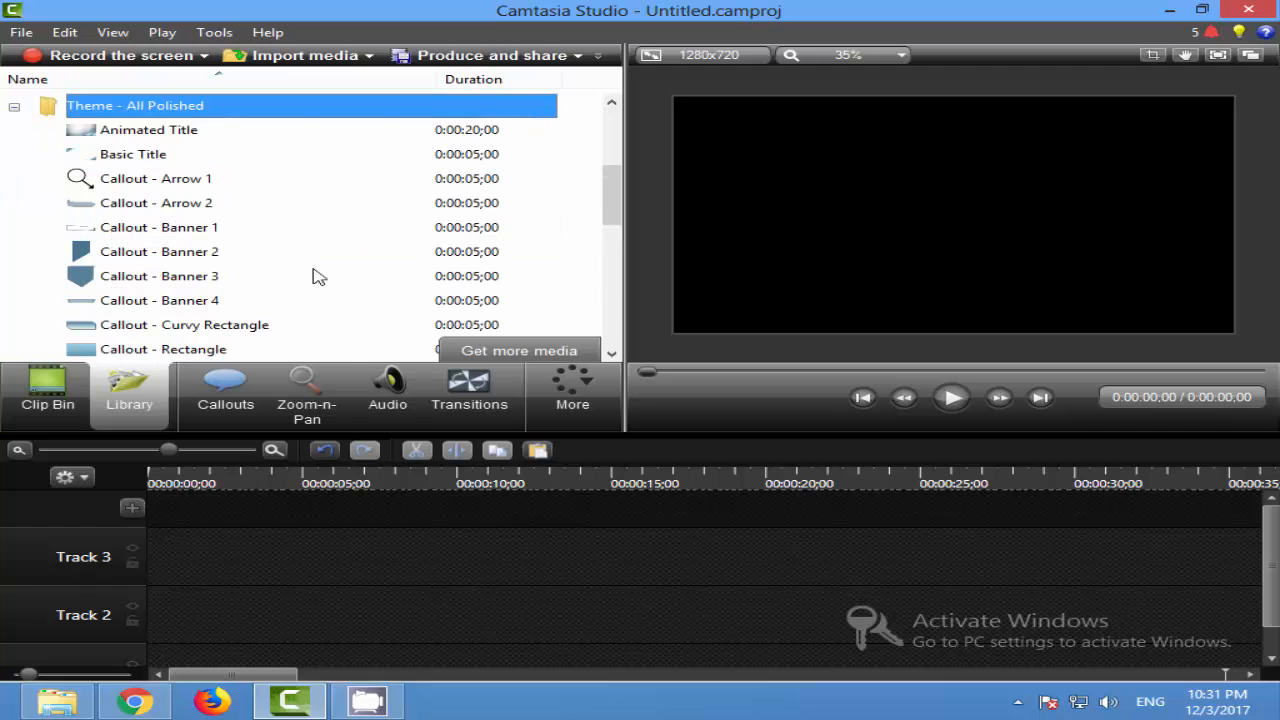
{"action": "scroll", "coordinate": [189, 320], "scroll_direction": "down", "scroll_amount": 3}
{"action": "scroll", "coordinate": [189, 316], "scroll_direction": "up", "scroll_amount": 5}
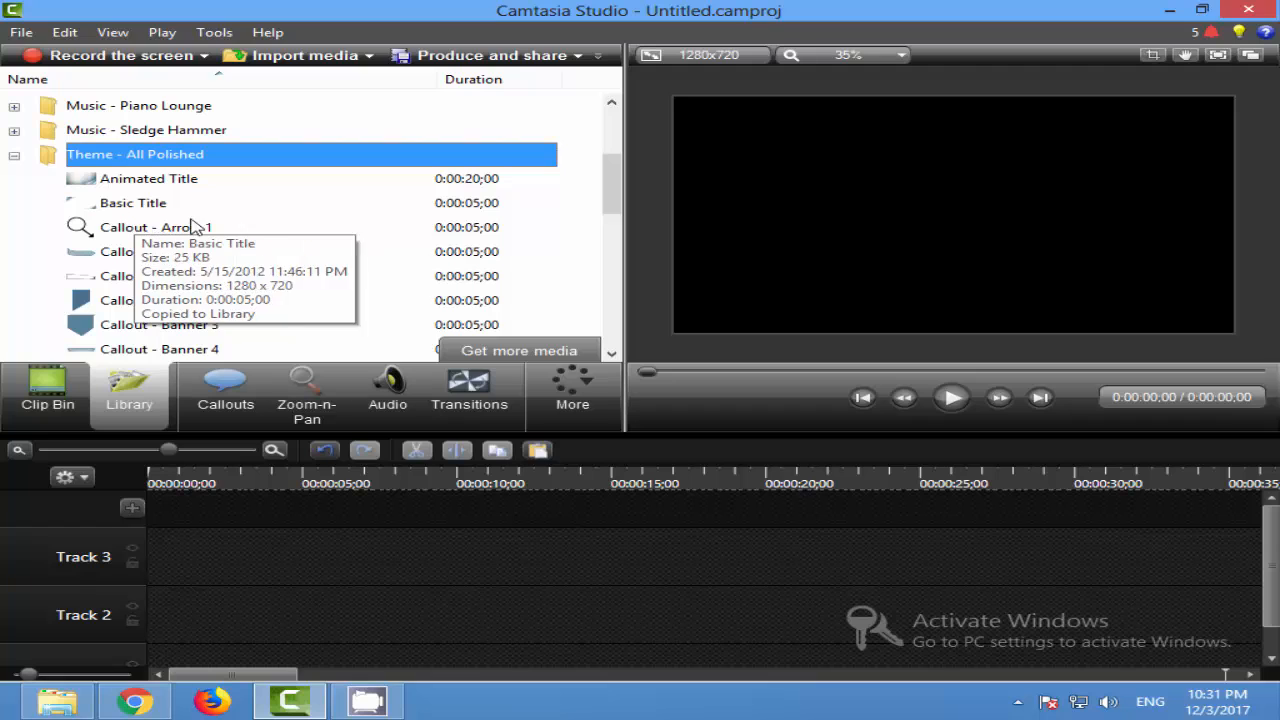
{"action": "scroll", "coordinate": [185, 243], "scroll_direction": "down", "scroll_amount": 11}
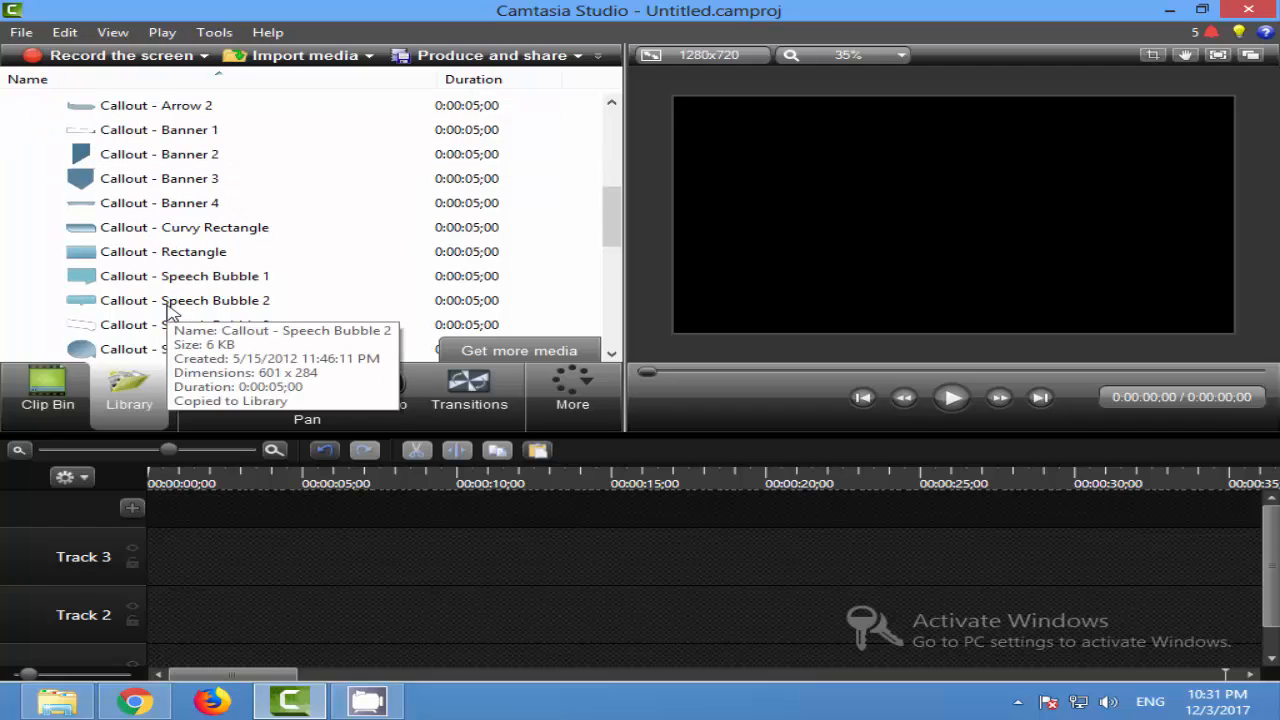
{"action": "scroll", "coordinate": [180, 324], "scroll_direction": "up", "scroll_amount": 10}
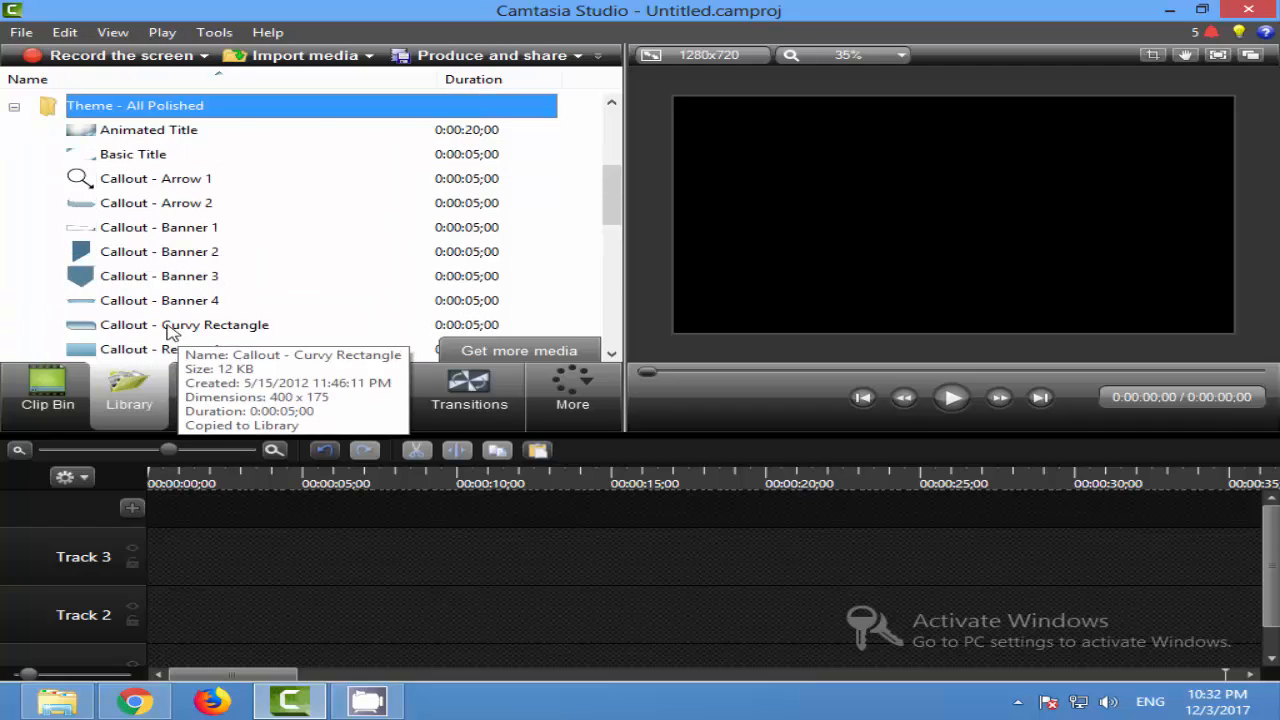
{"action": "left_click", "coordinate": [14, 132]}
- Examine the clips in the Theme - End of the Line folder and the folder options of Theme - Crimson Complex
{"action": "scroll", "coordinate": [108, 251], "scroll_direction": "down", "scroll_amount": 5}
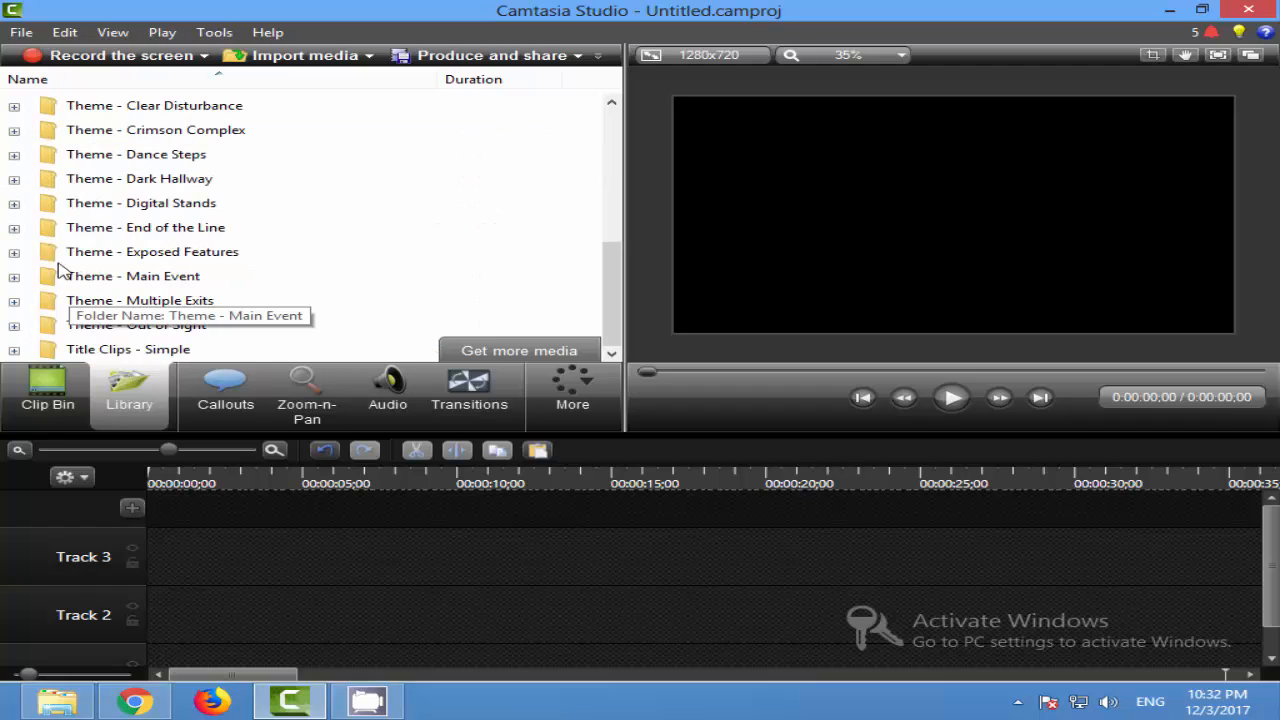
{"action": "left_click", "coordinate": [14, 227]}
{"action": "scroll", "coordinate": [200, 300], "scroll_direction": "down", "scroll_amount": 3}
{"action": "scroll", "coordinate": [205, 305], "scroll_direction": "up", "scroll_amount": 4}
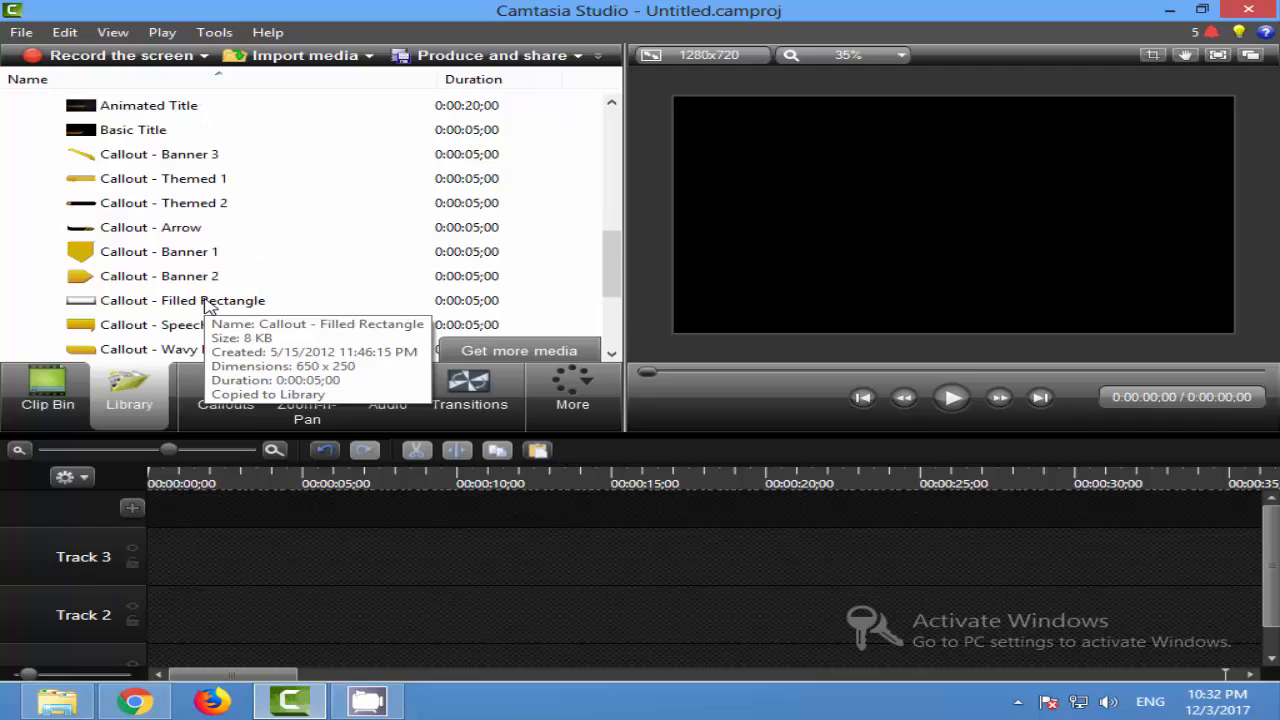
{"action": "left_click", "coordinate": [14, 132]}
{"action": "scroll", "coordinate": [172, 280], "scroll_direction": "up", "scroll_amount": 2}
{"action": "right_click", "coordinate": [172, 280]}
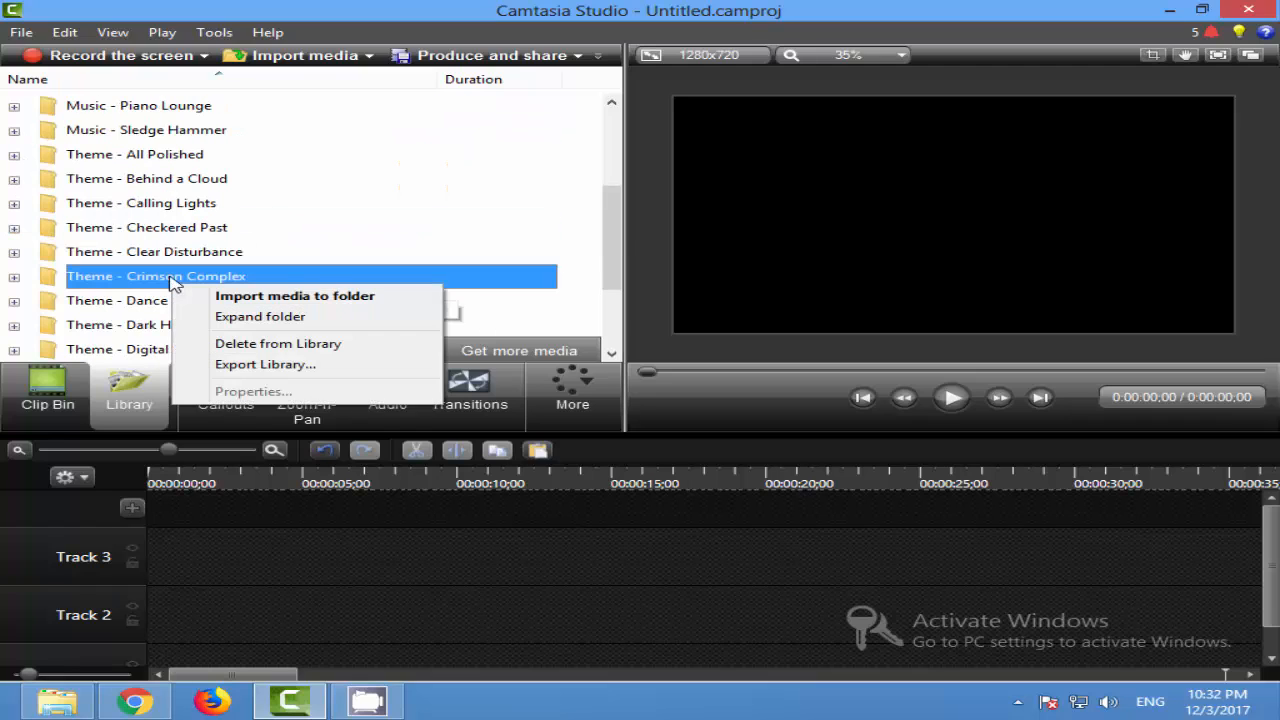
- Add the Intro track from the Music - Amity library folder to the timeline at the playhead
{"action": "left_click_drag", "start_coordinate": [618, 213], "coordinate": [615, 126]}
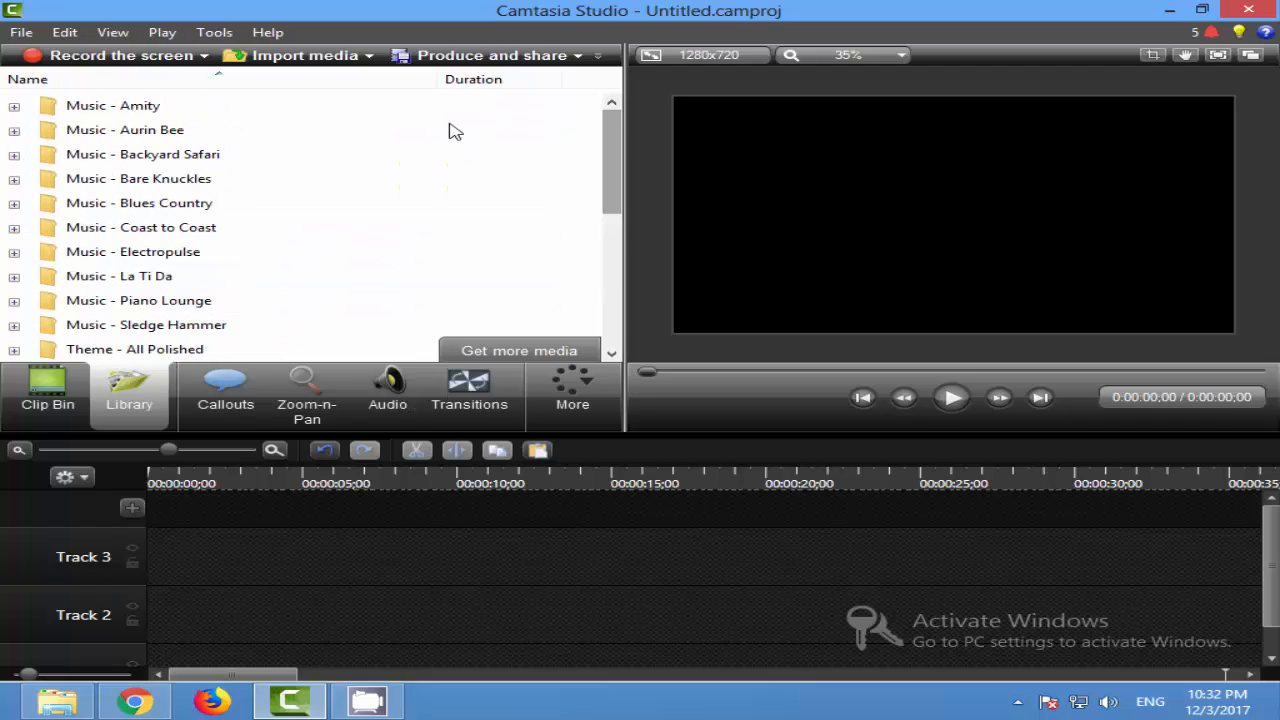
{"action": "left_click", "coordinate": [14, 106]}
{"action": "right_click", "coordinate": [277, 156]}
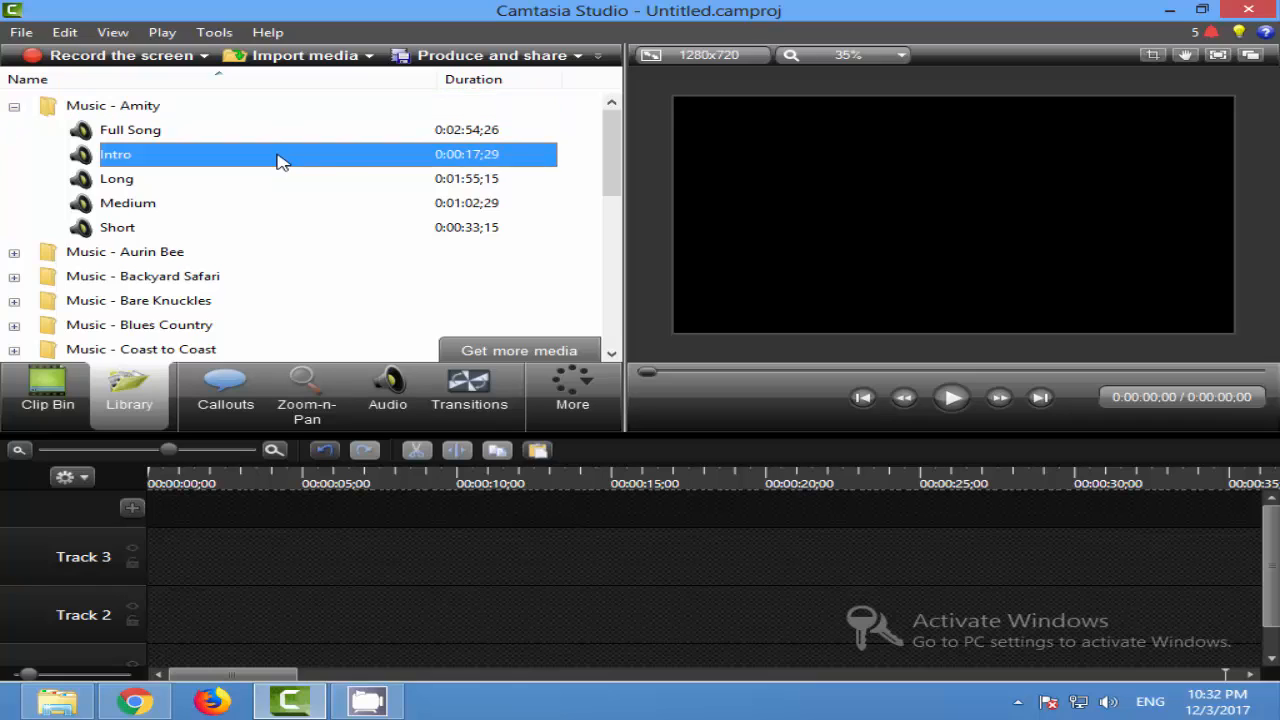
{"action": "left_click", "coordinate": [303, 167]}
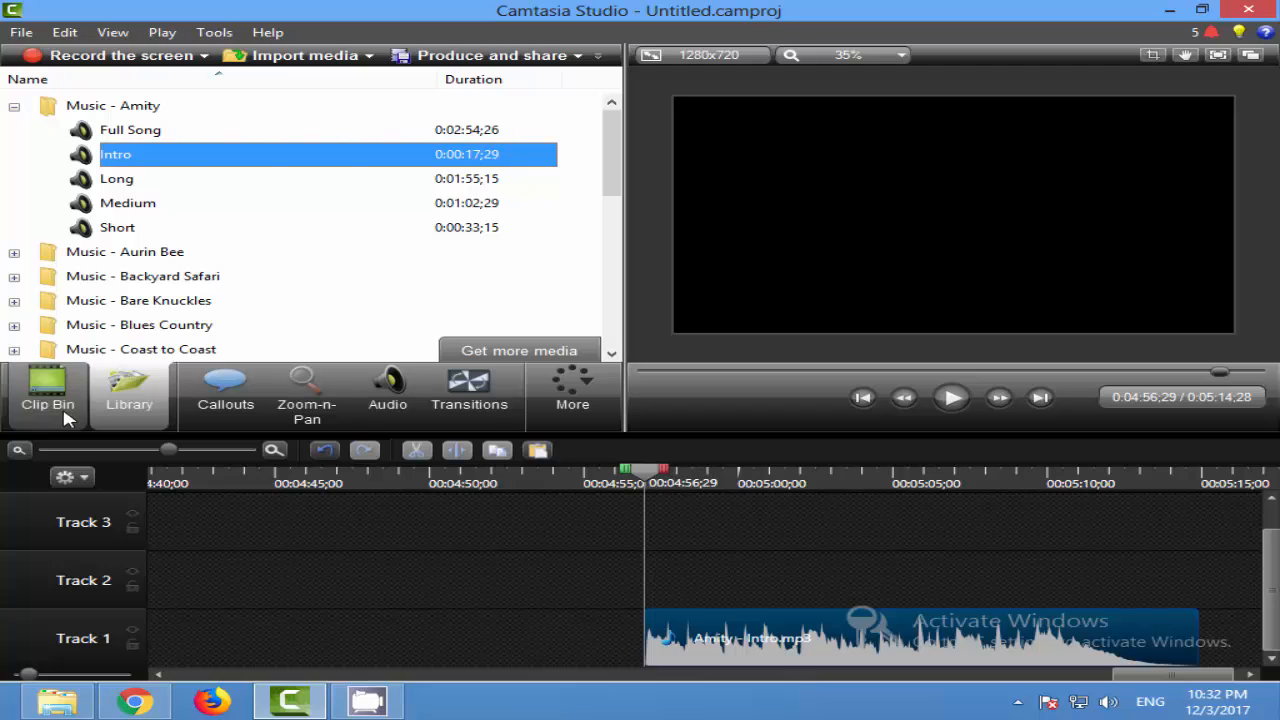
- Move the Amity intro clip to the start of Track 1 and return the playhead to 0:00:00;00
{"action": "left_click", "coordinate": [18, 451]}
{"action": "left_click", "coordinate": [18, 451]}
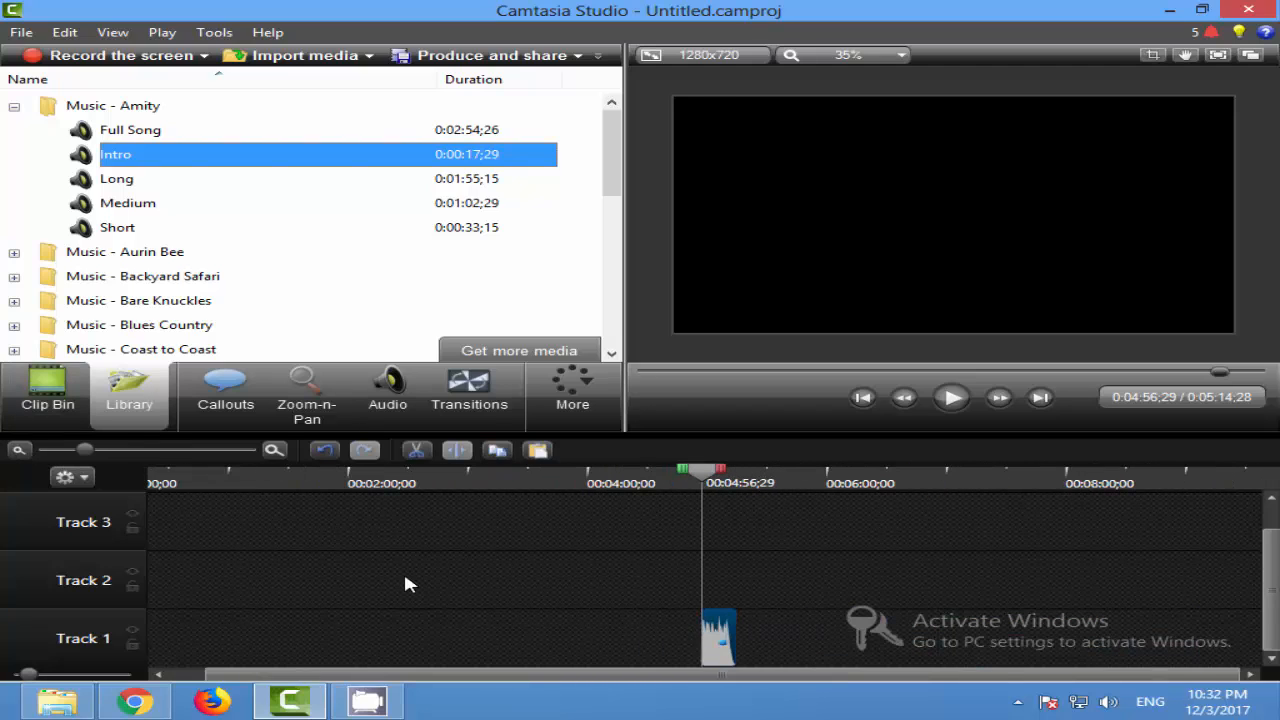
{"action": "left_click_drag", "start_coordinate": [729, 651], "coordinate": [5, 670]}
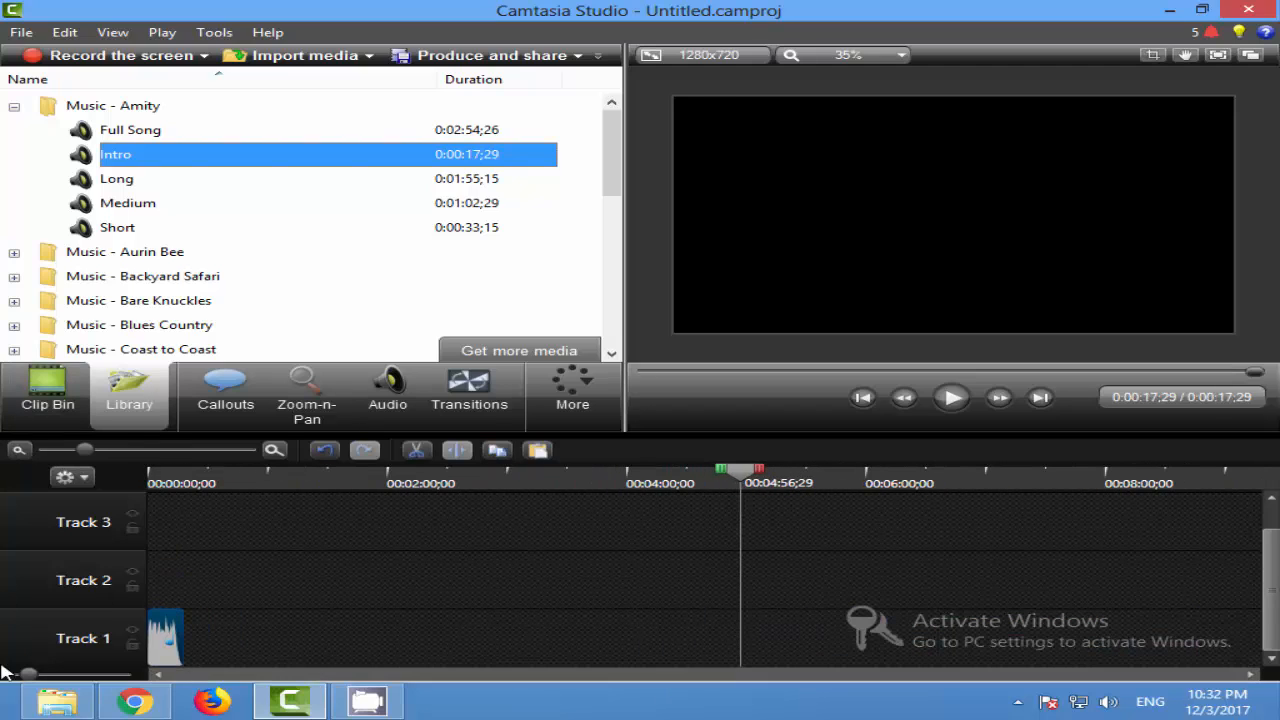
{"action": "left_click_drag", "start_coordinate": [729, 483], "coordinate": [5, 507]}
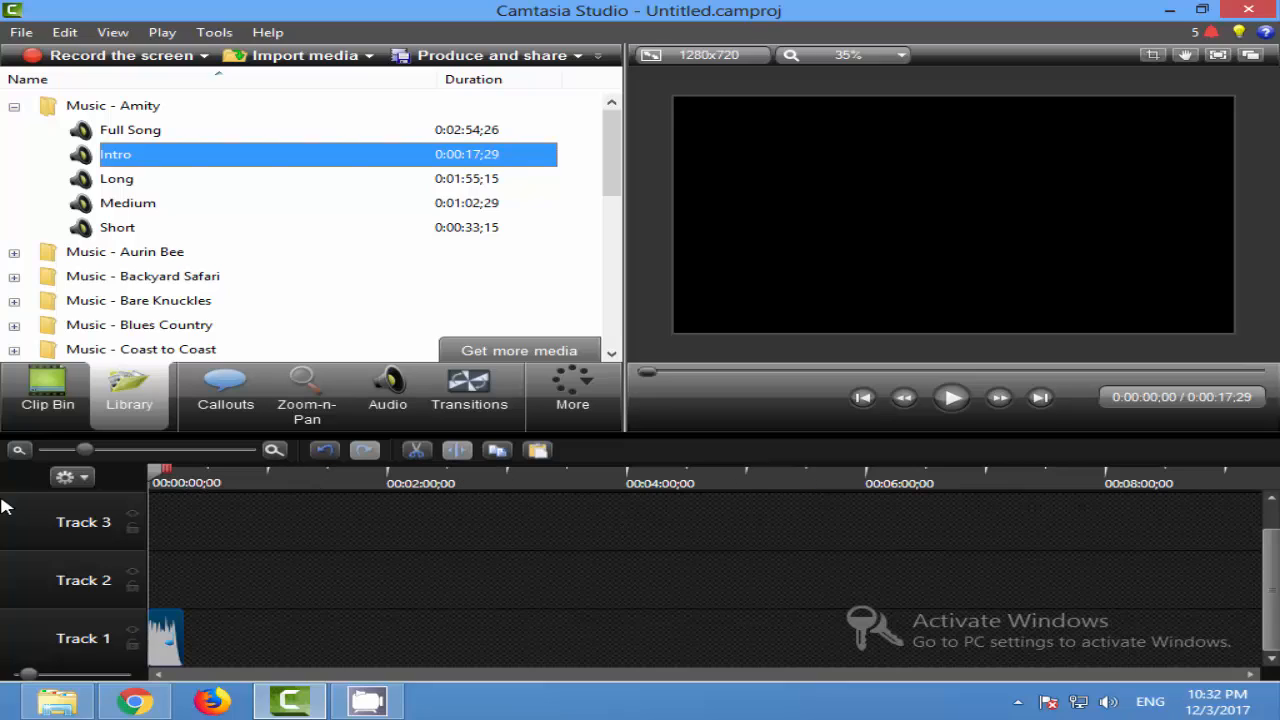
- Collapse the Music - Amity folder and enlarge the timeline scale so the whole intro clip's waveform is readable
{"action": "left_click", "coordinate": [14, 106]}
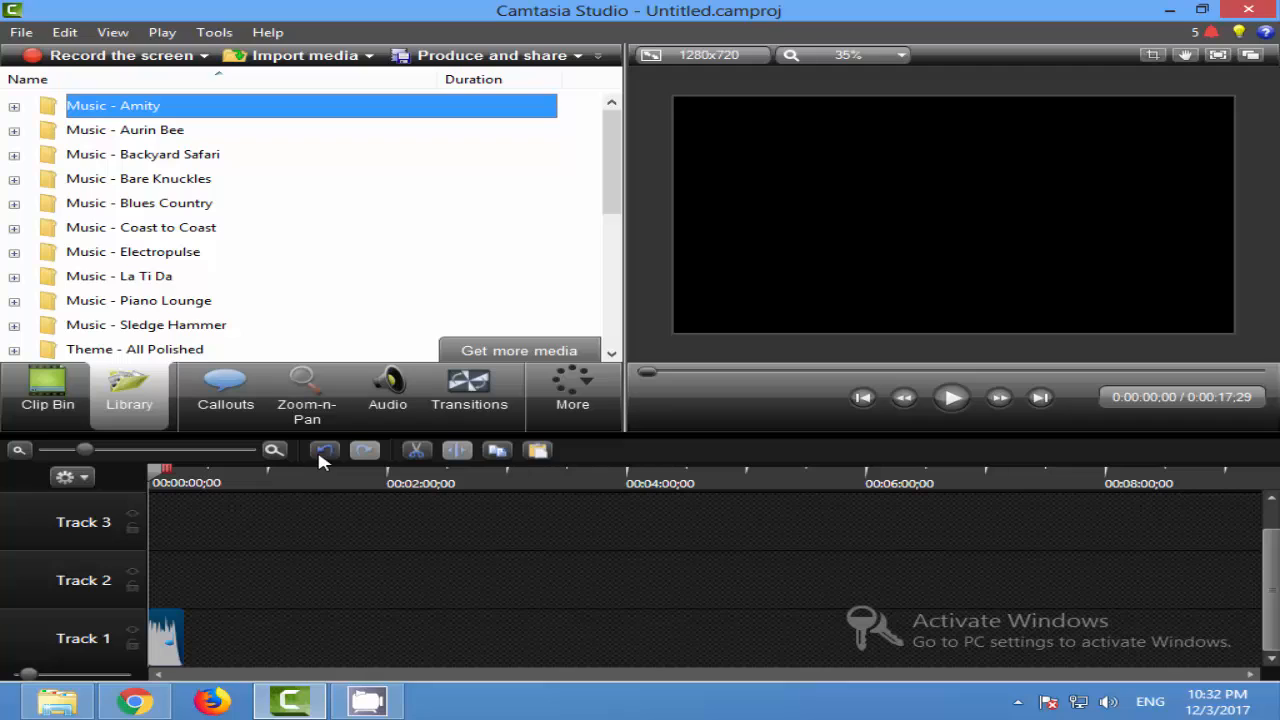
{"action": "left_click", "coordinate": [273, 450]}
{"action": "left_click", "coordinate": [273, 450]}
{"action": "left_click", "coordinate": [273, 450]}
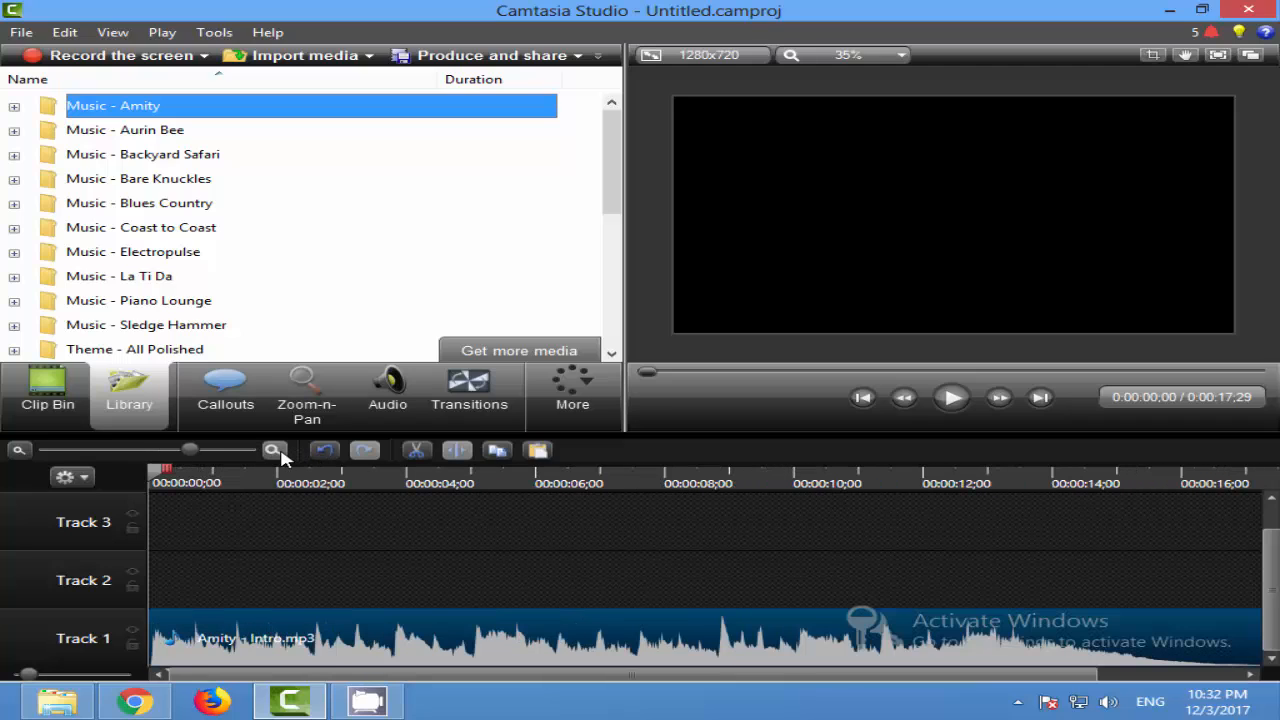
{"action": "left_click", "coordinate": [18, 450]}
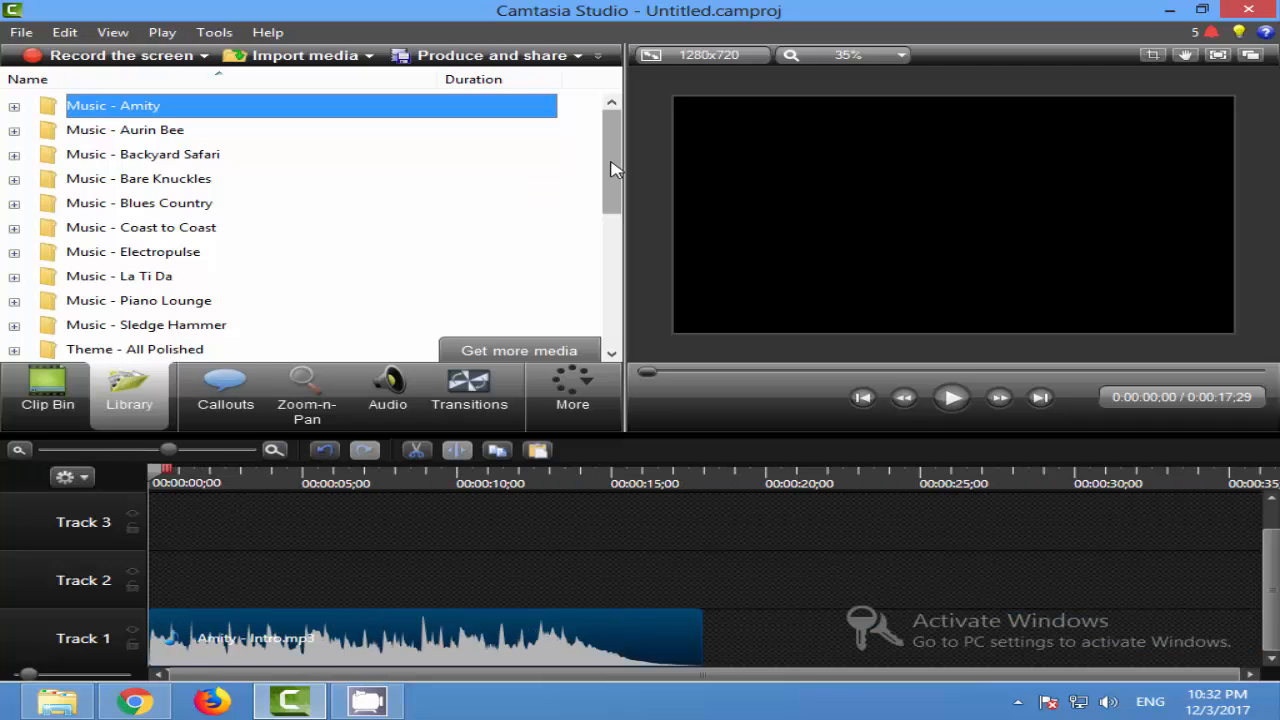
- Examine the titles, callouts and lower thirds in Theme - Dance Steps, and reopen the Music - Amity folder
{"action": "left_click_drag", "start_coordinate": [614, 170], "coordinate": [606, 299]}
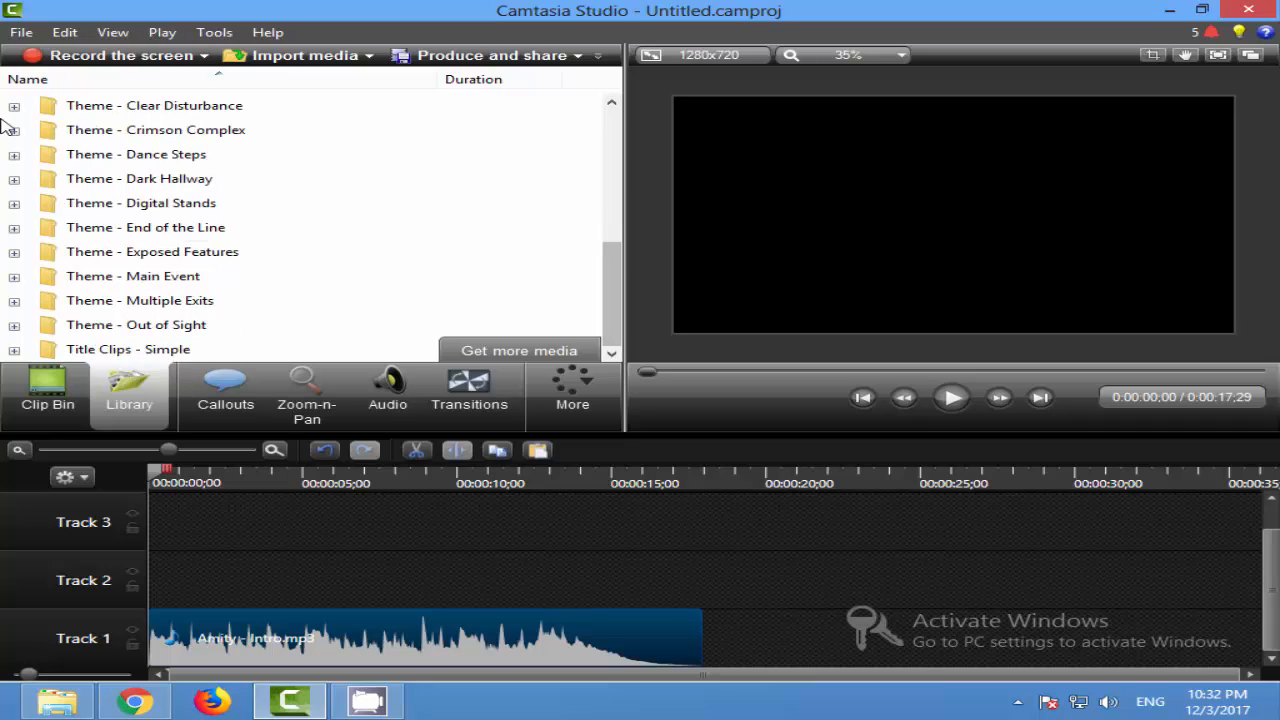
{"action": "left_click", "coordinate": [16, 155]}
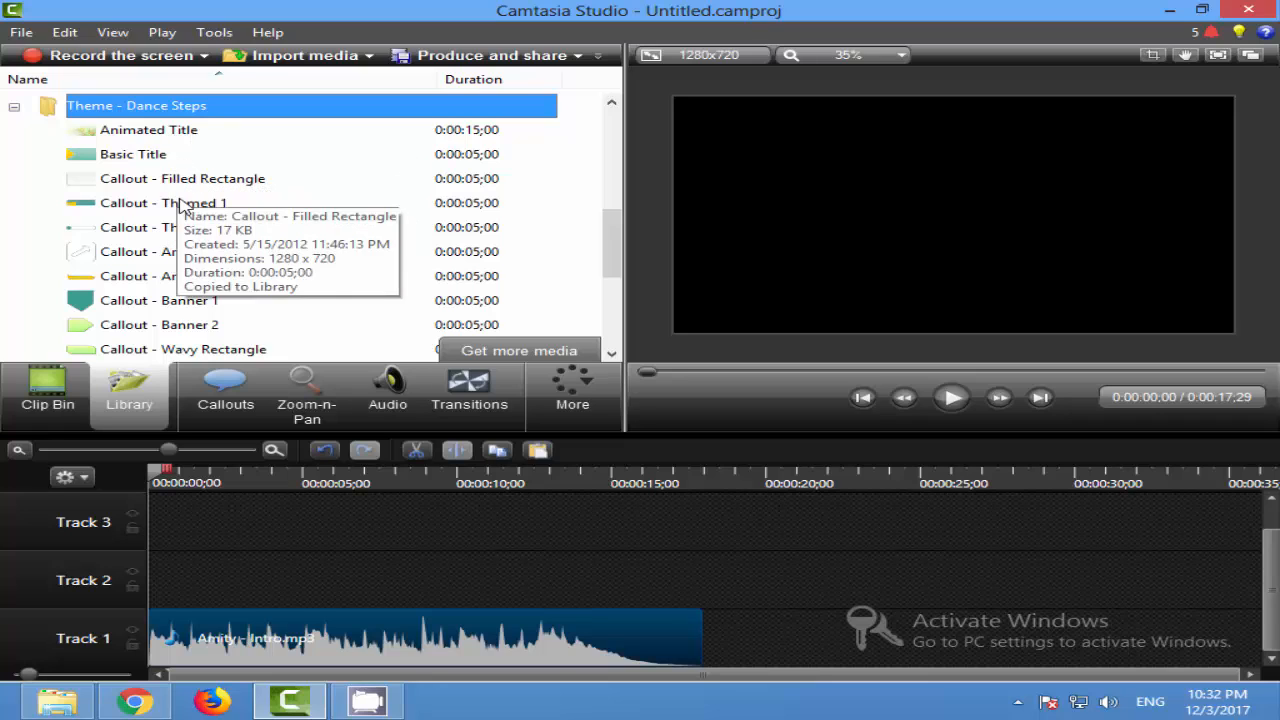
{"action": "scroll", "coordinate": [196, 312], "scroll_direction": "down", "scroll_amount": 1}
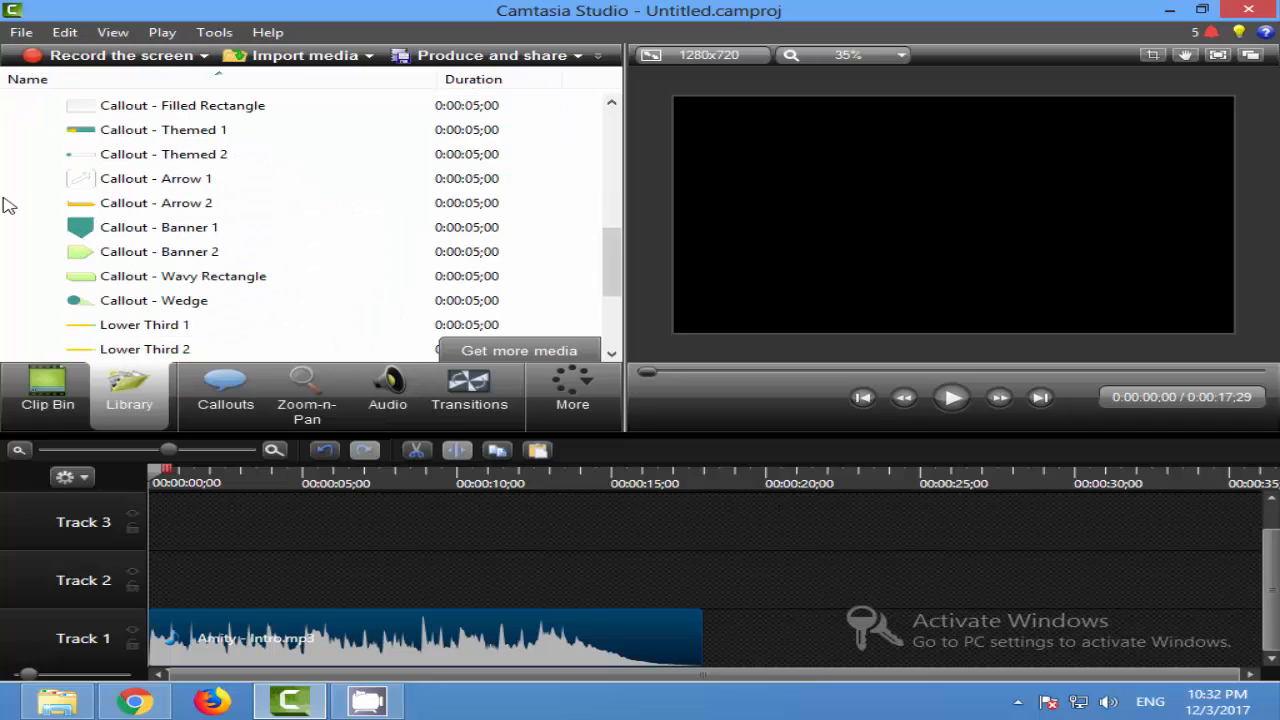
{"action": "scroll", "coordinate": [205, 275], "scroll_direction": "down", "scroll_amount": 1}
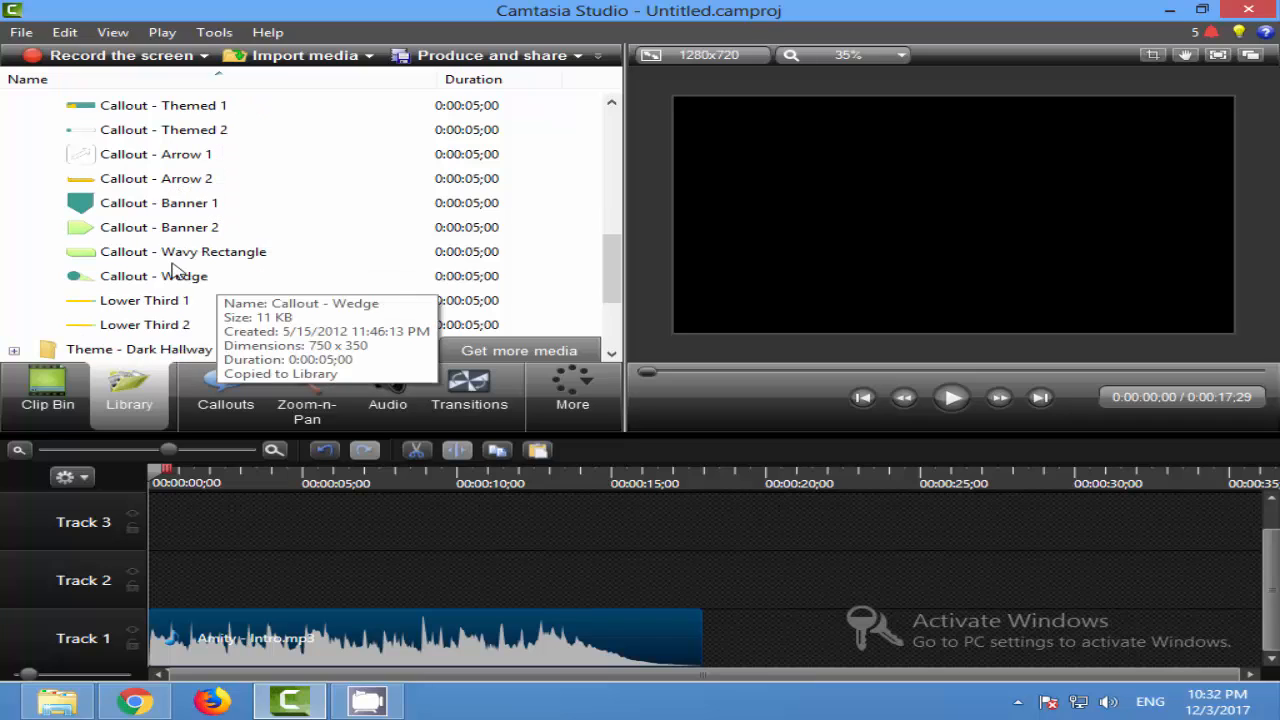
{"action": "scroll", "coordinate": [250, 305], "scroll_direction": "up", "scroll_amount": 3}
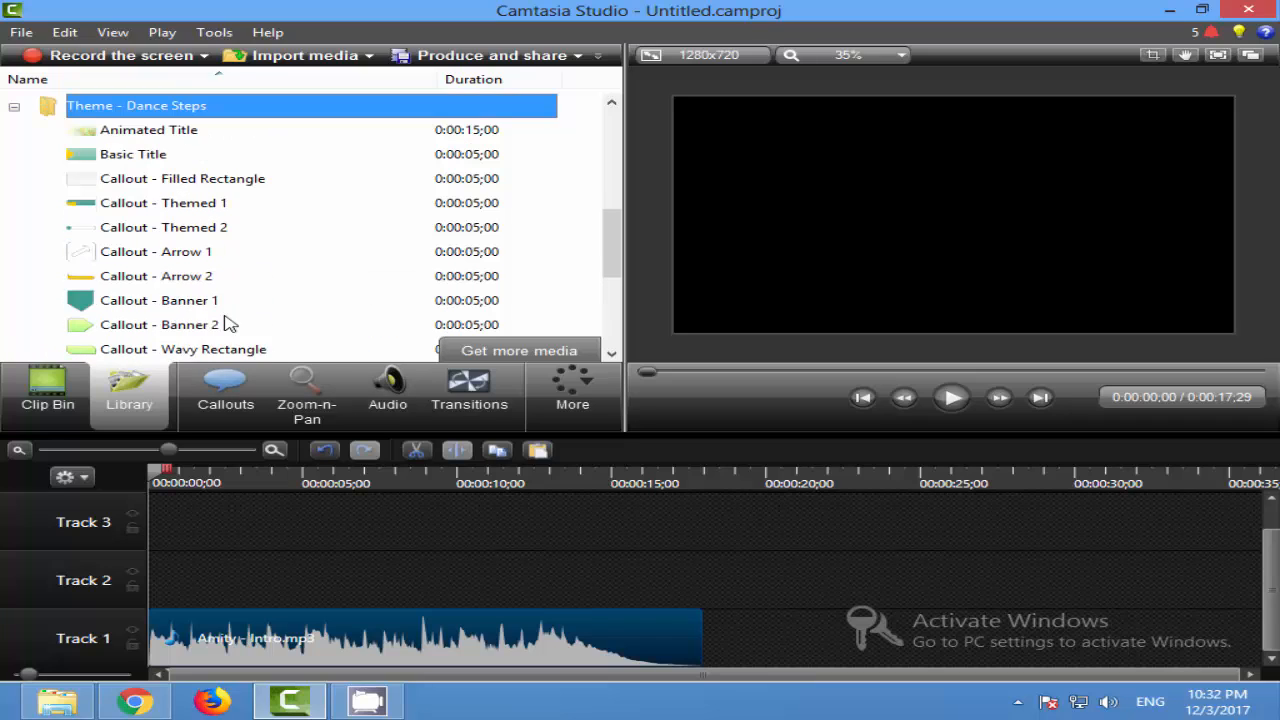
{"action": "scroll", "coordinate": [60, 251], "scroll_direction": "up", "scroll_amount": 1}
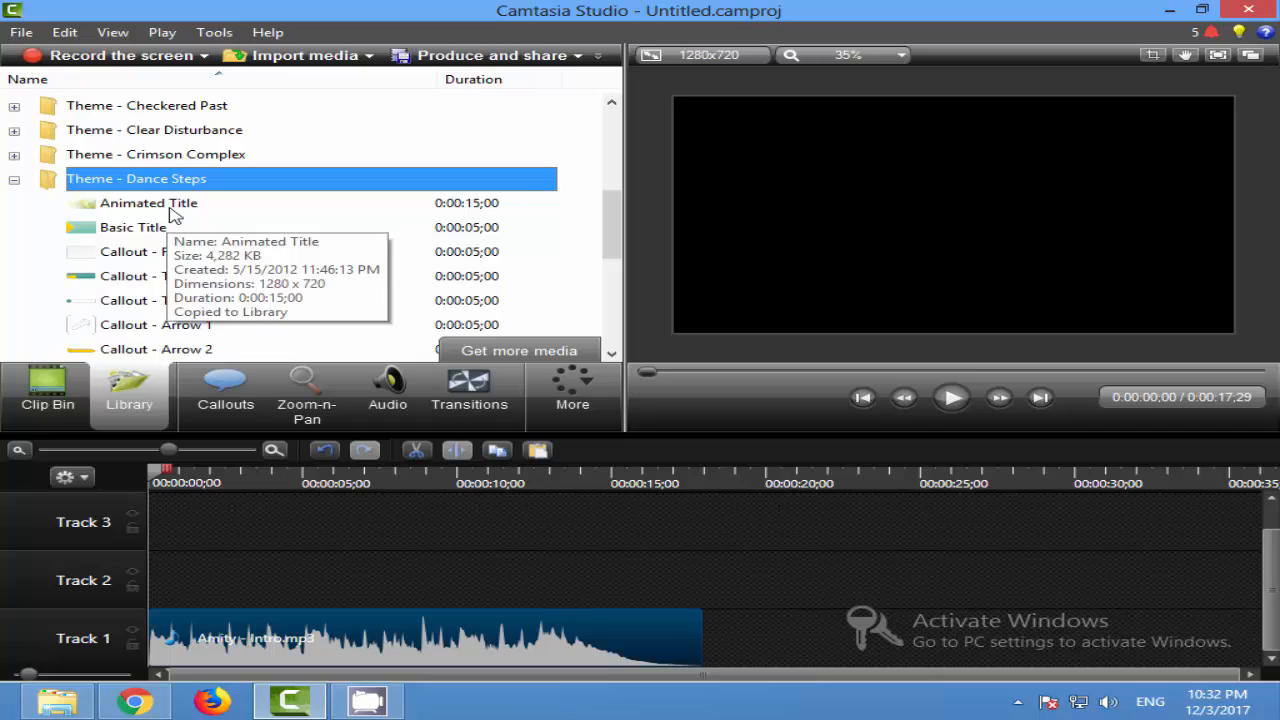
{"action": "left_click_drag", "start_coordinate": [610, 225], "coordinate": [628, 110]}
{"action": "left_click", "coordinate": [14, 106]}
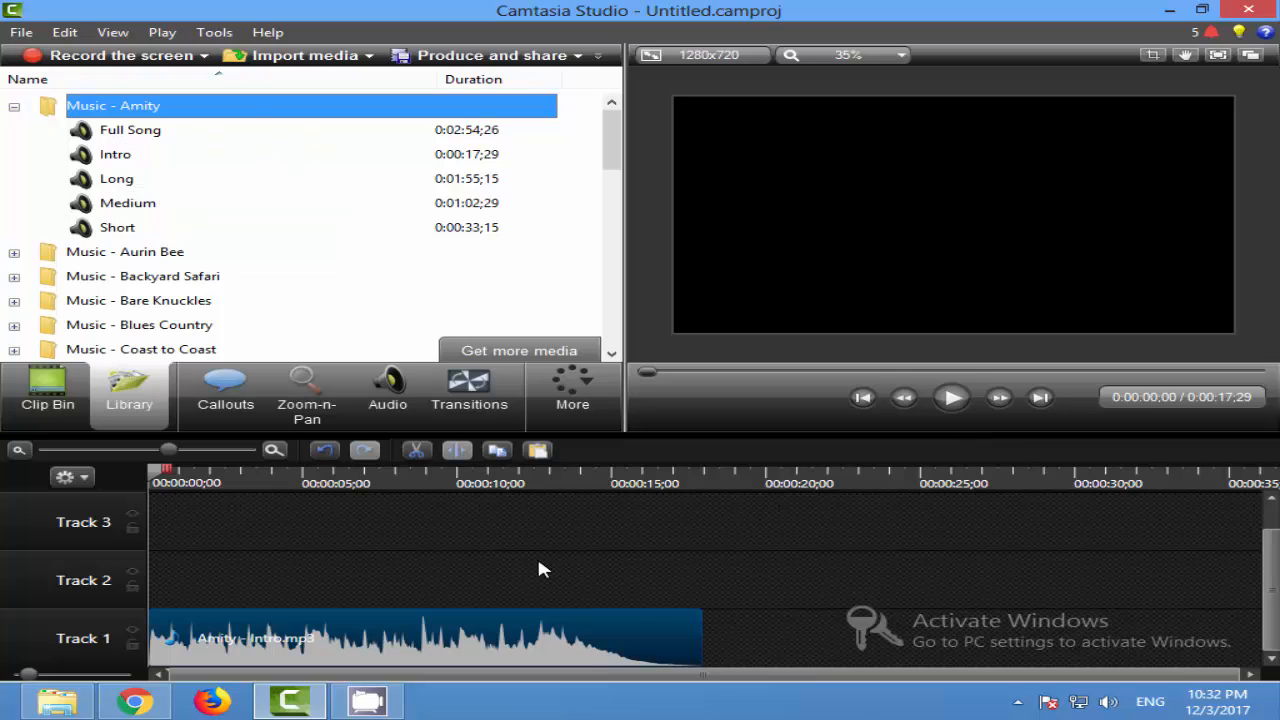
- Try out Track 1's visibility and lock controls, playing the timeline while it is locked, and unlock the track
{"action": "left_click", "coordinate": [132, 638]}
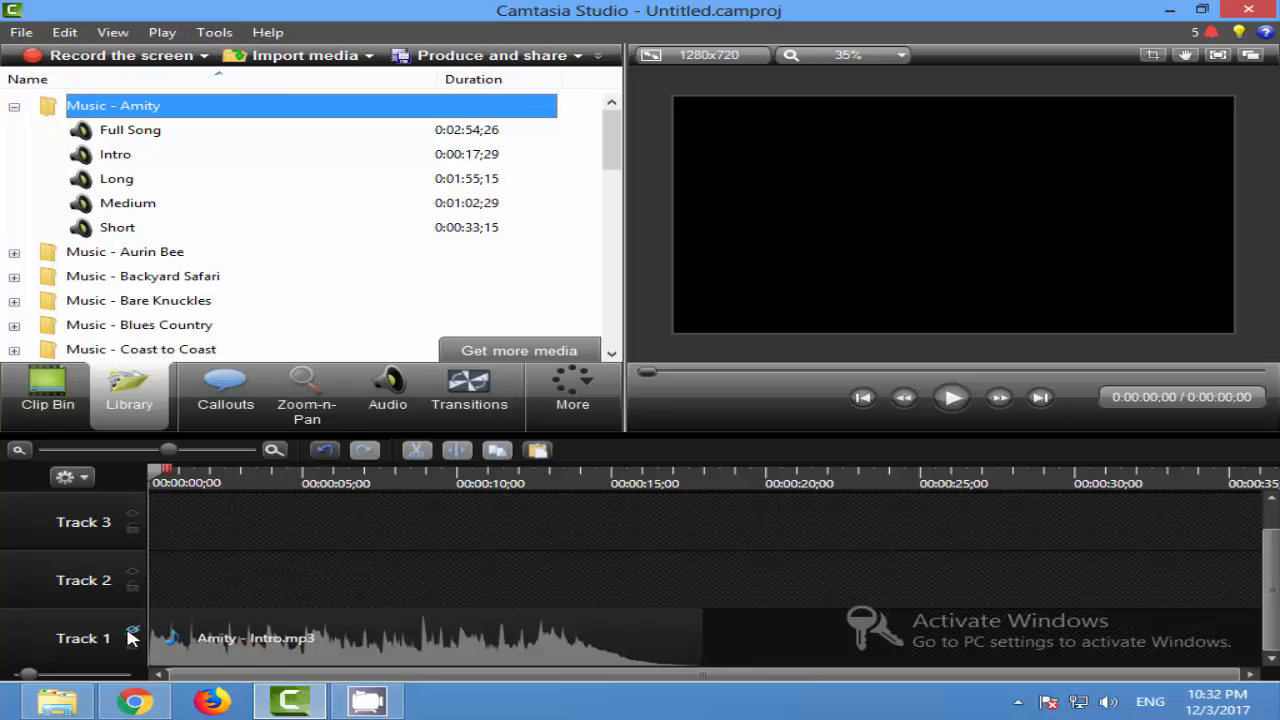
{"action": "left_click", "coordinate": [132, 638]}
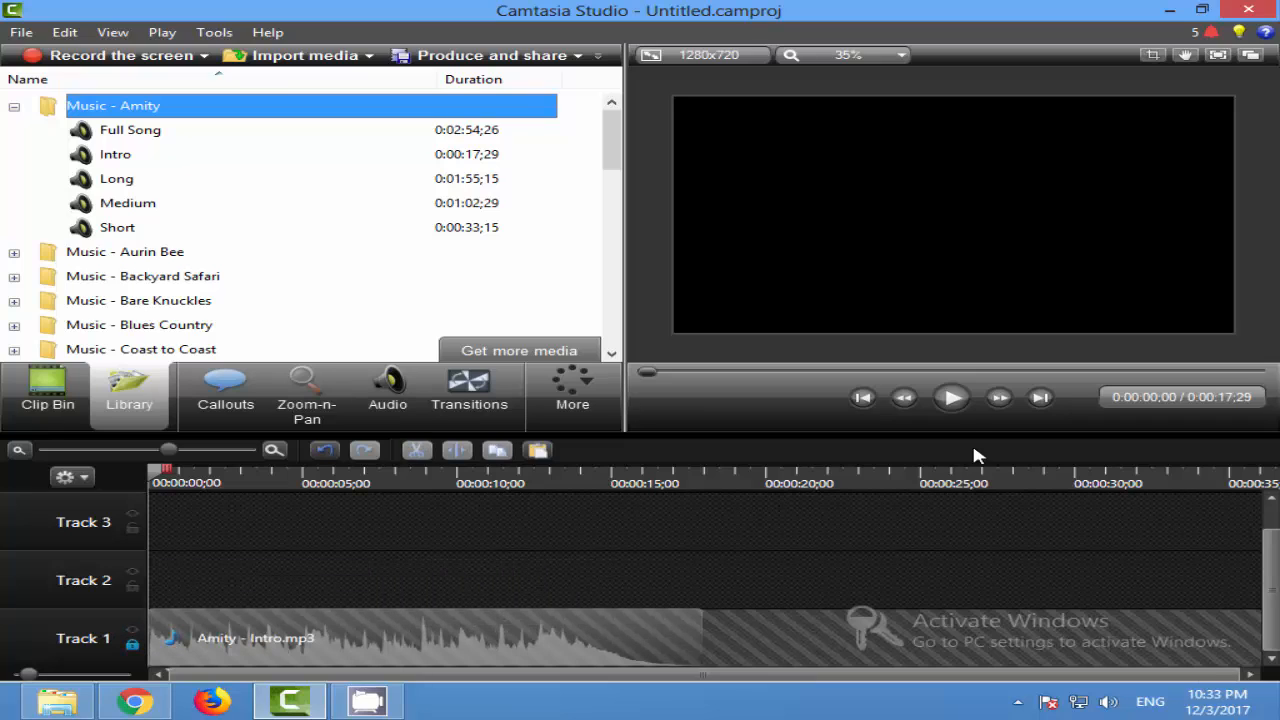
{"action": "left_click", "coordinate": [953, 400]}
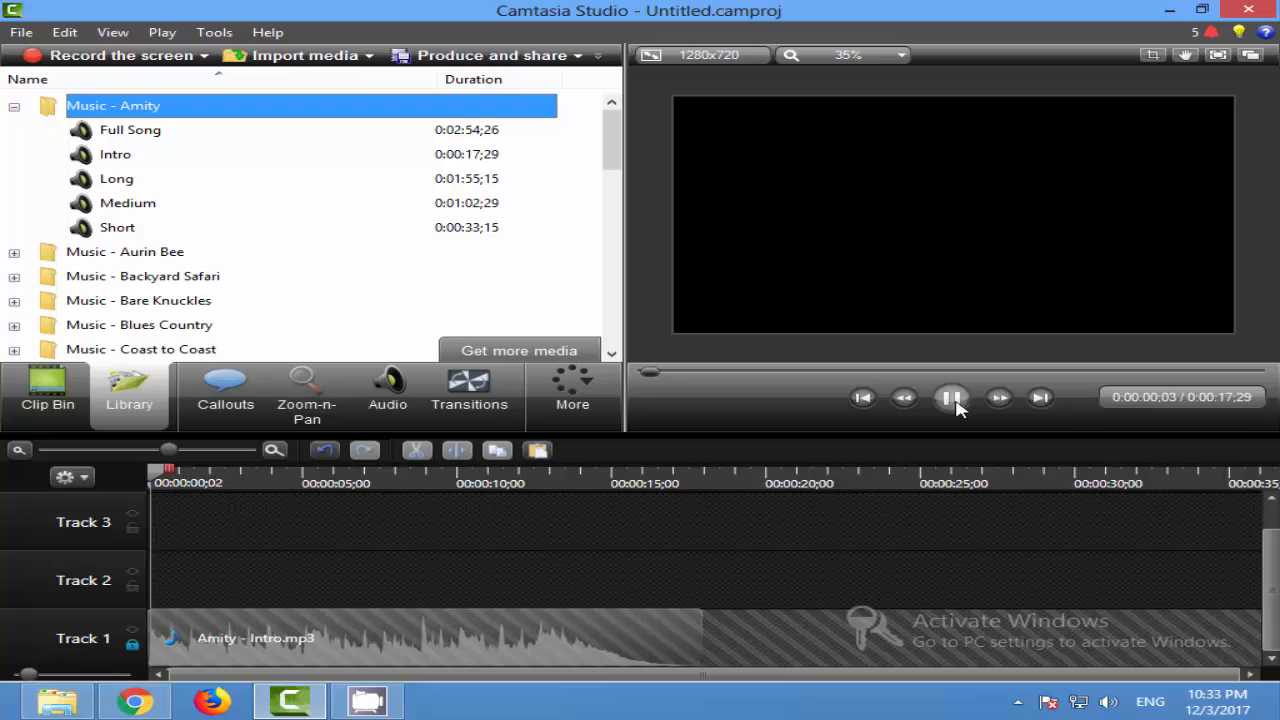
{"action": "left_click", "coordinate": [131, 643]}
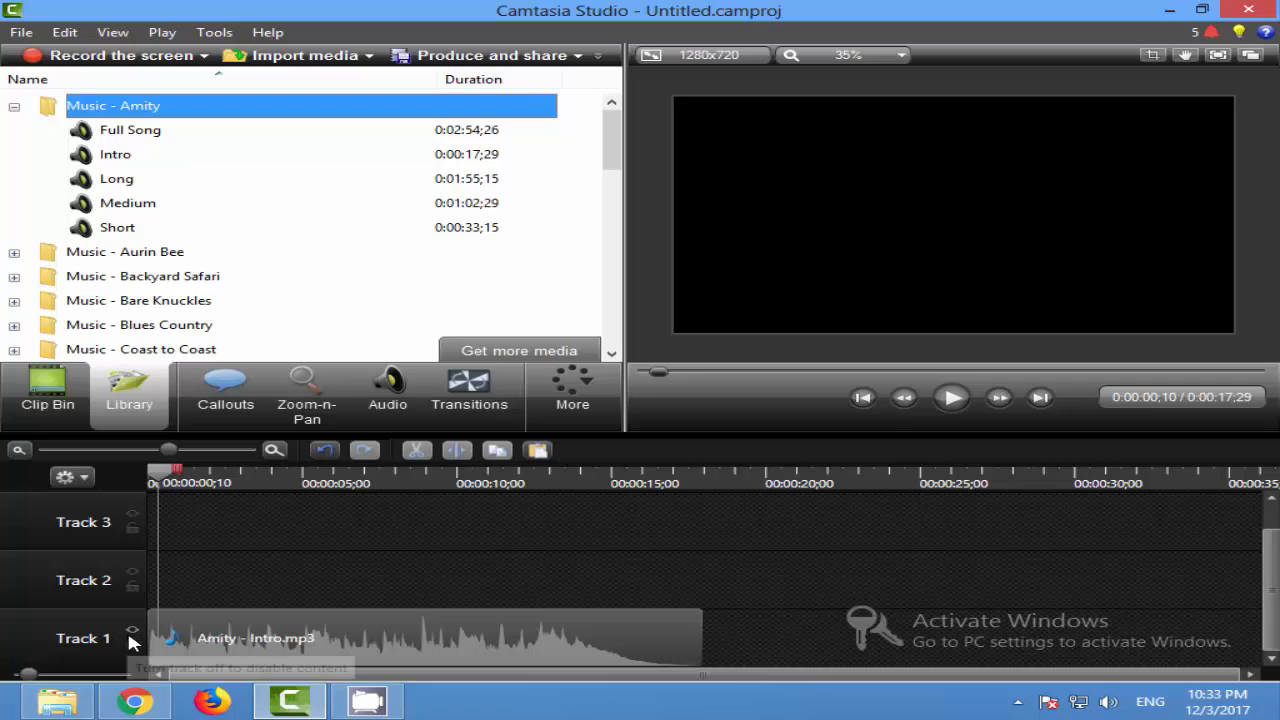
- Turn off Track 1, test playback of the timeline, and return the playhead to the start
{"action": "left_click", "coordinate": [134, 636]}
{"action": "left_click", "coordinate": [951, 397]}
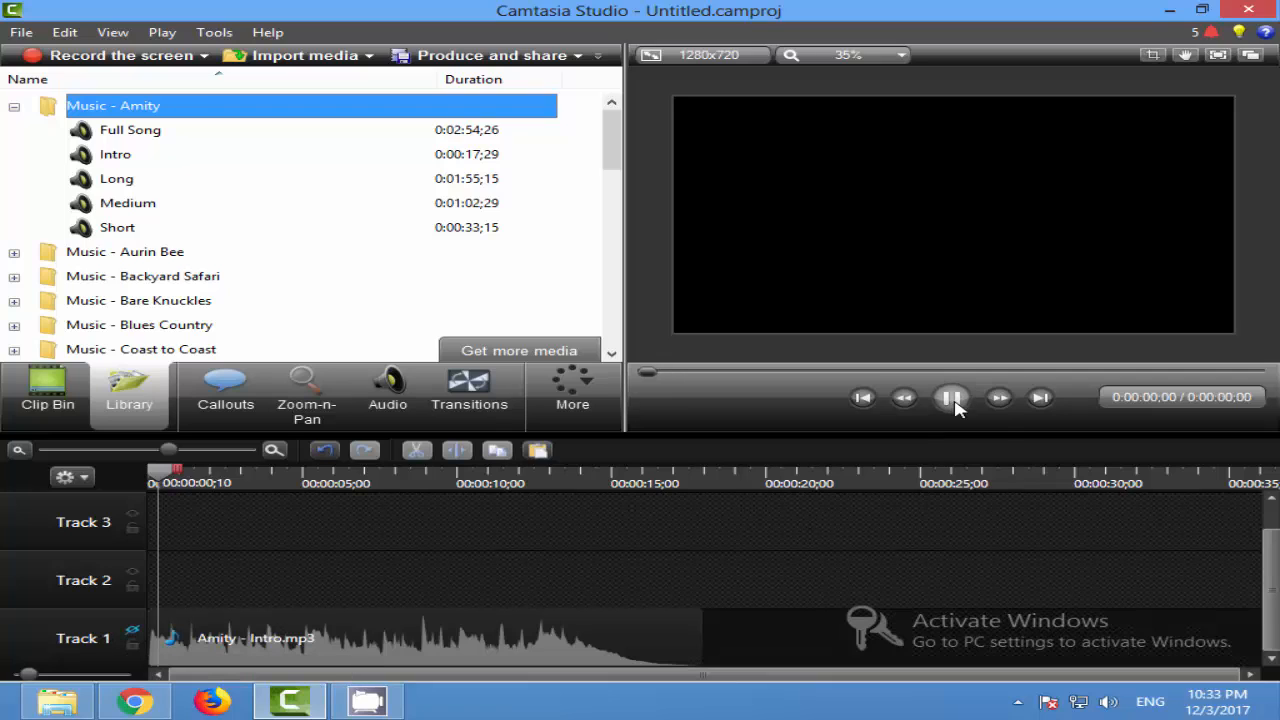
{"action": "left_click", "coordinate": [952, 398]}
{"action": "left_click_drag", "start_coordinate": [178, 470], "coordinate": [120, 486]}
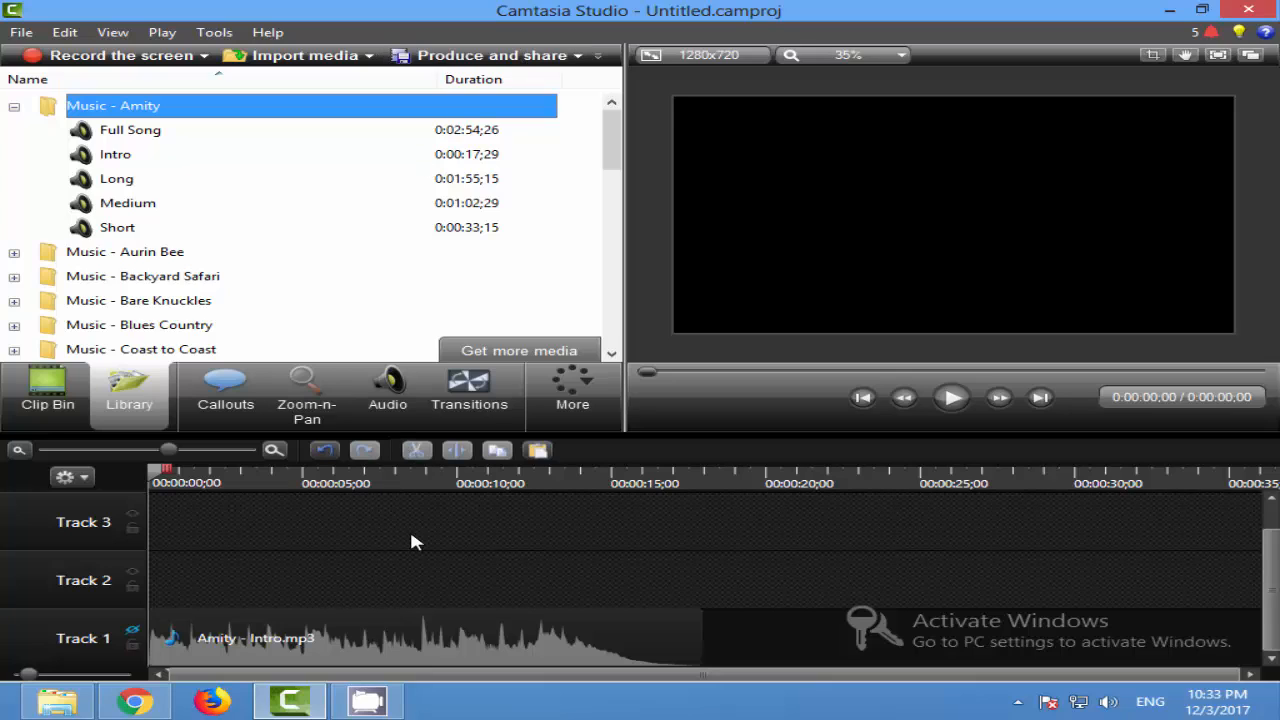
{"action": "left_click", "coordinate": [578, 56]}
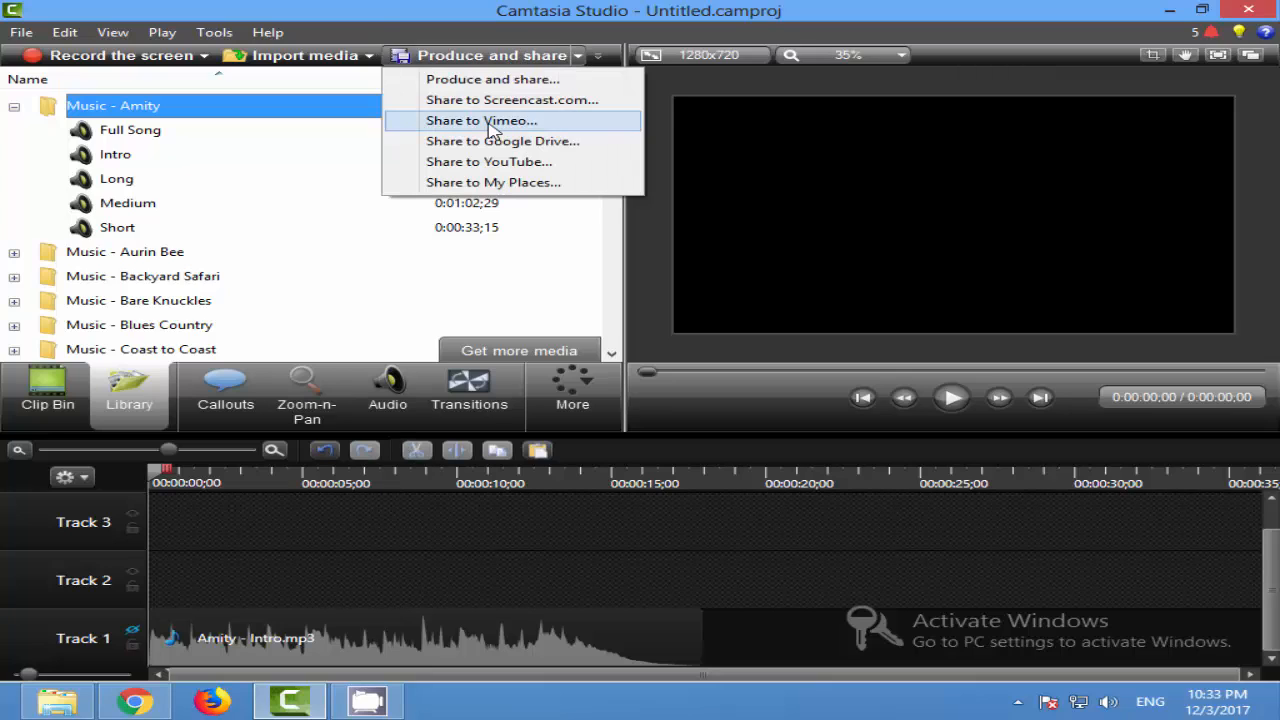
{"action": "left_click", "coordinate": [352, 568]}
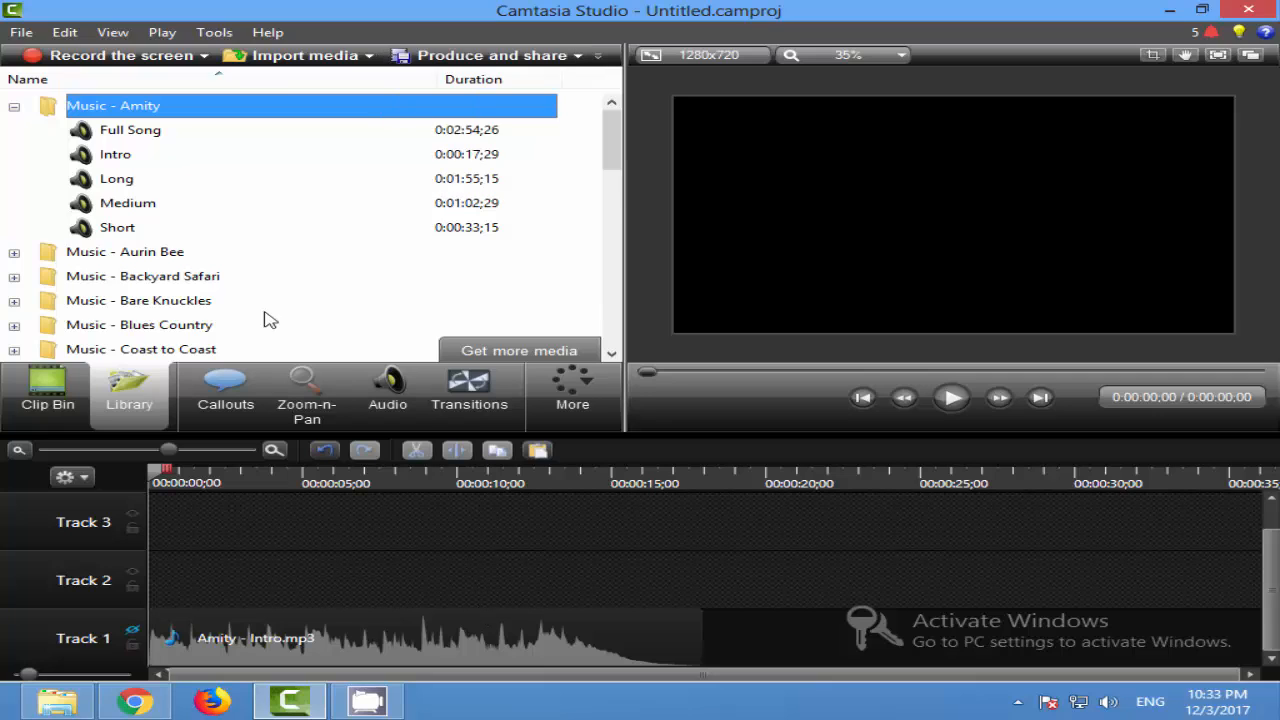
- Collapse the Music - Amity folder and add the Animated Title from Theme - Dance Steps to the timeline at the playhead
{"action": "left_click", "coordinate": [14, 106]}
{"action": "scroll", "coordinate": [405, 260], "scroll_direction": "down", "scroll_amount": 4}
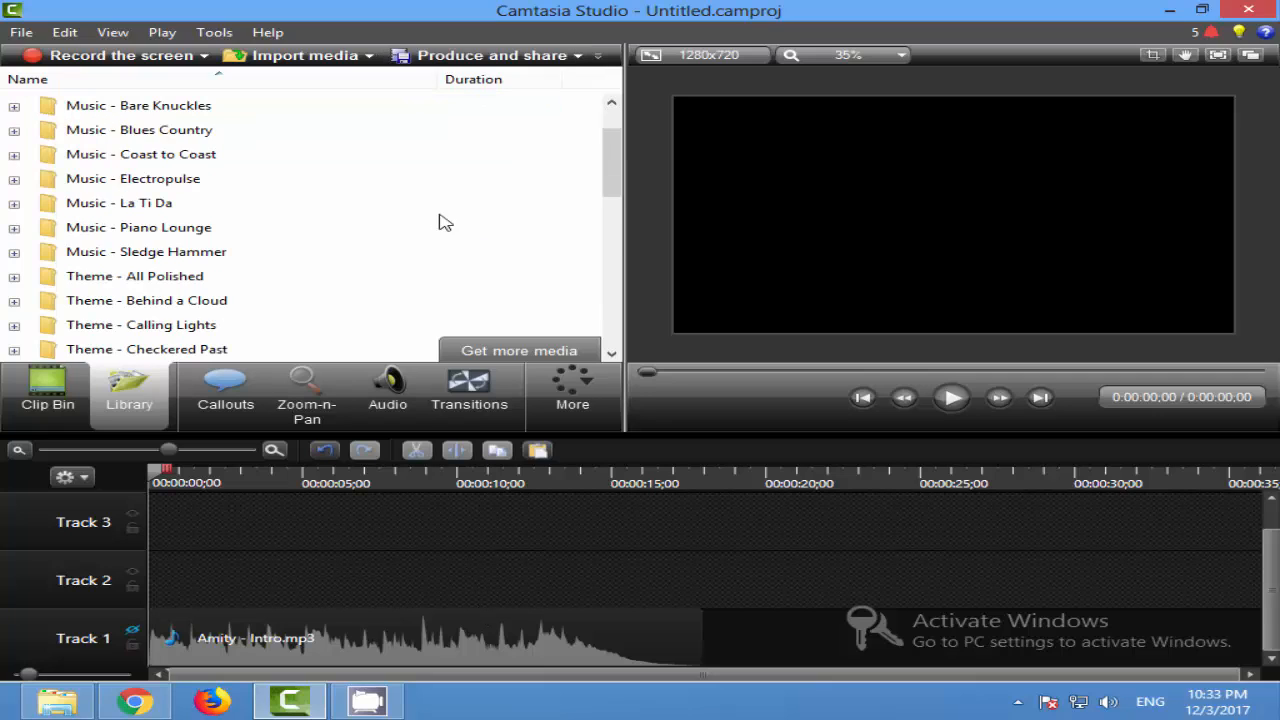
{"action": "scroll", "coordinate": [415, 318], "scroll_direction": "down", "scroll_amount": 2}
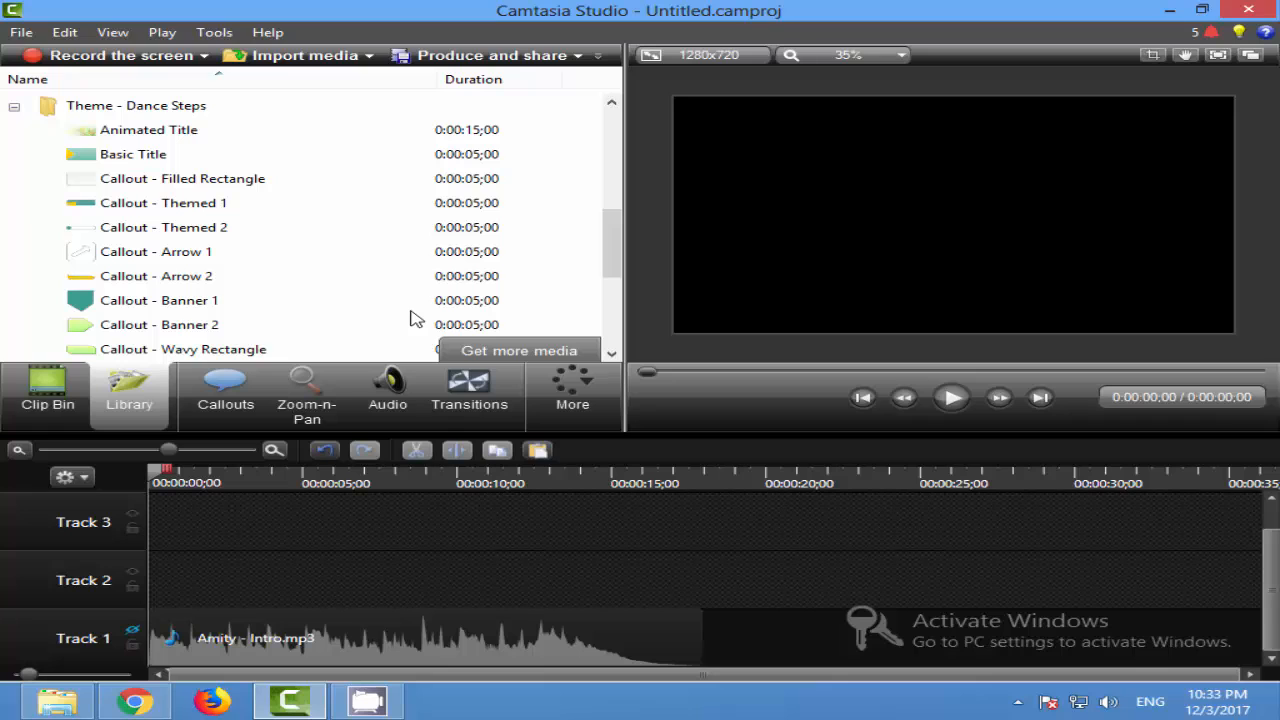
{"action": "right_click", "coordinate": [112, 134]}
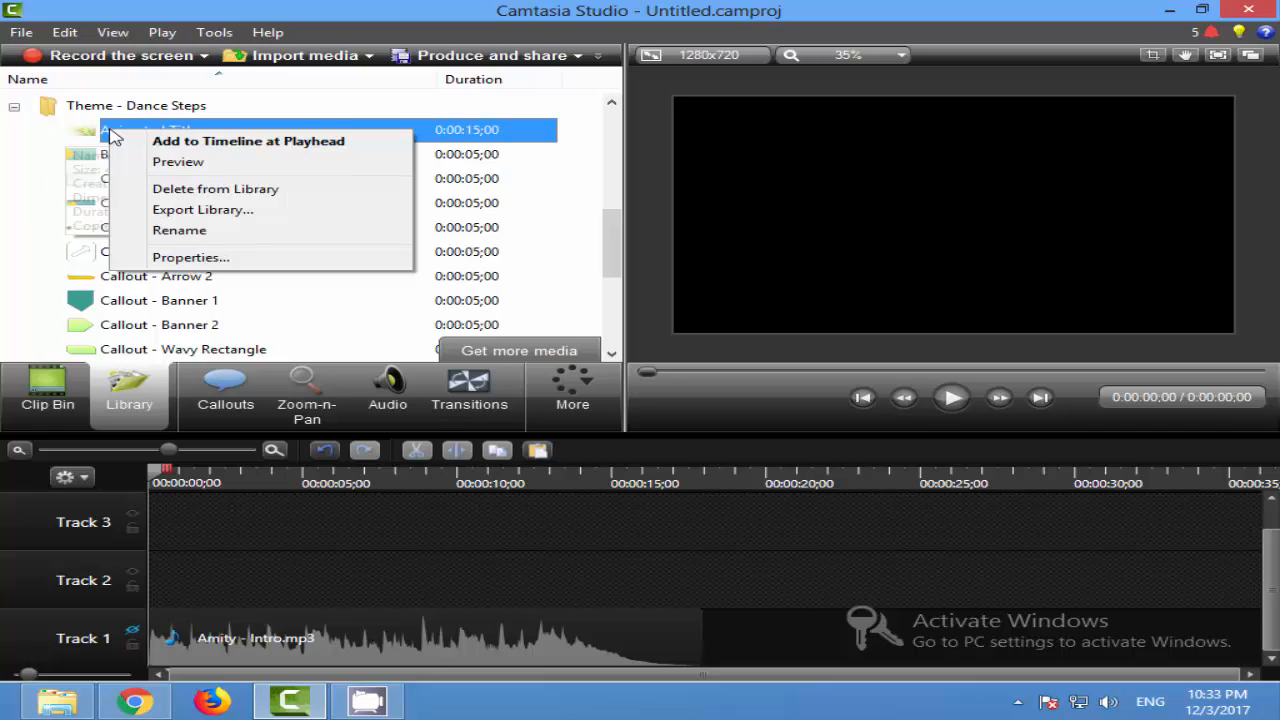
{"action": "left_click", "coordinate": [150, 143]}
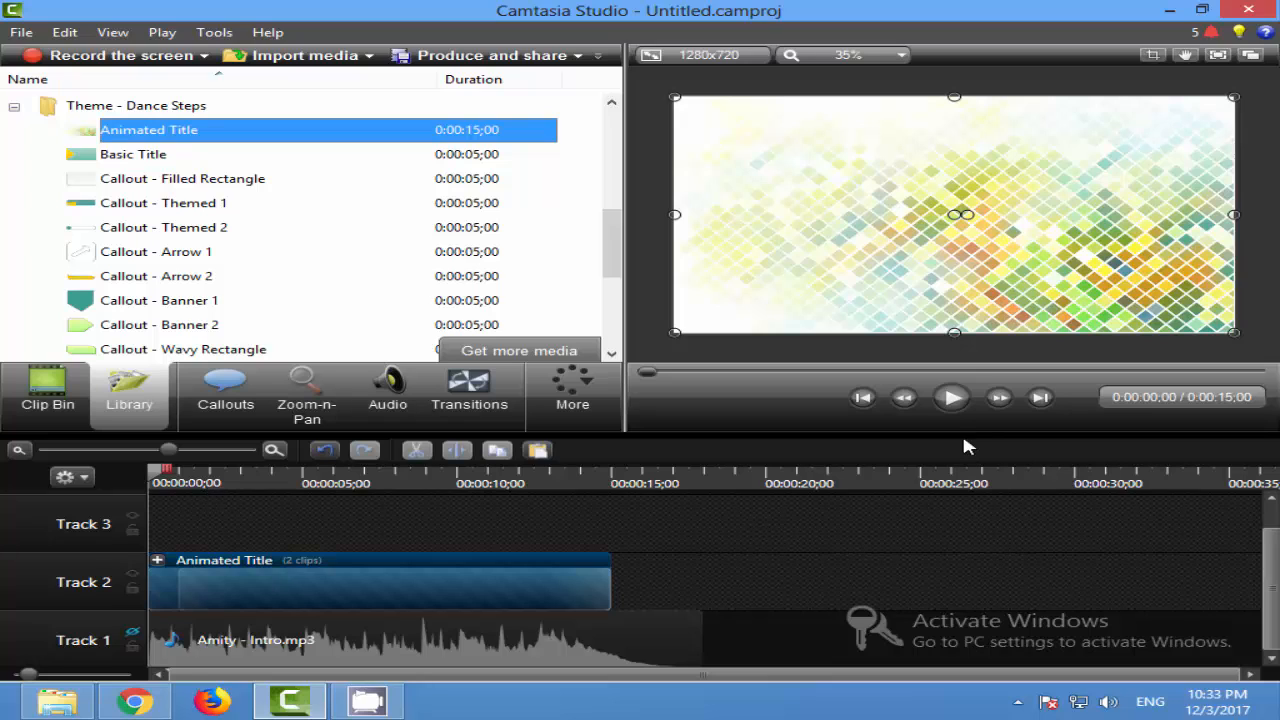
- Expand the Animated Title group on the timeline and inspect the fade transitions at both ends of its text callout
{"action": "left_click", "coordinate": [157, 560]}
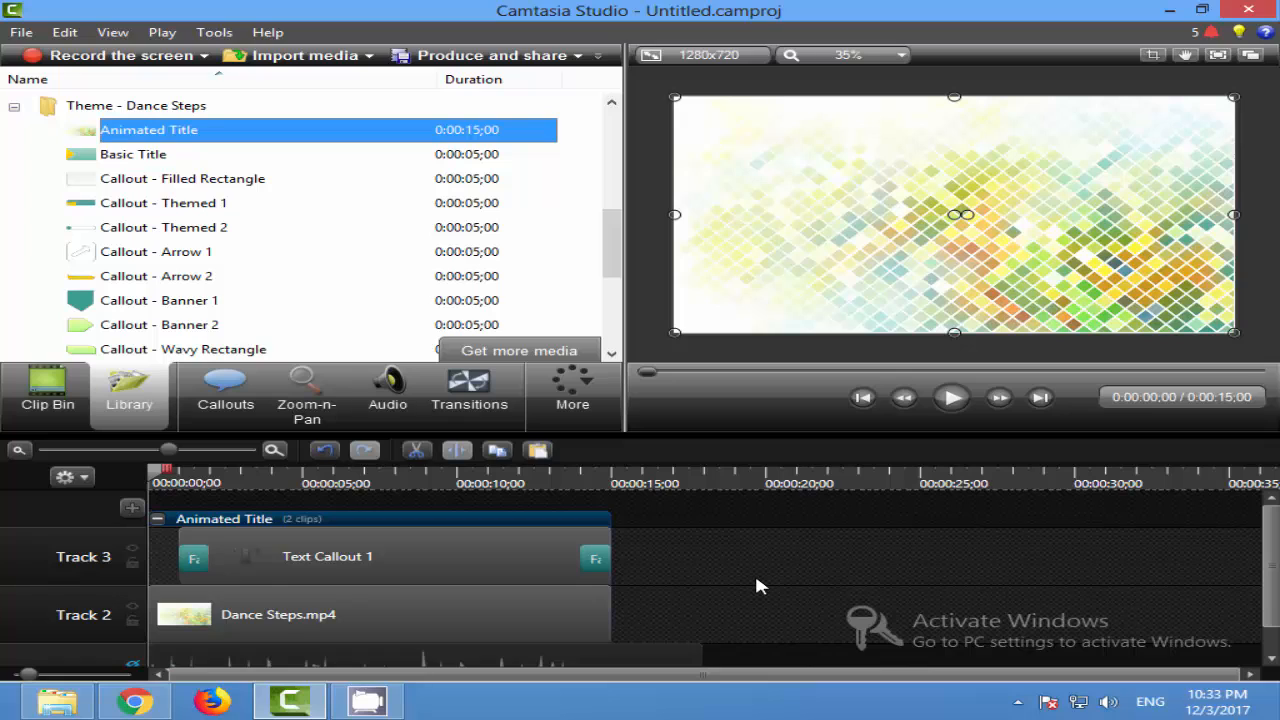
{"action": "left_click", "coordinate": [157, 520]}
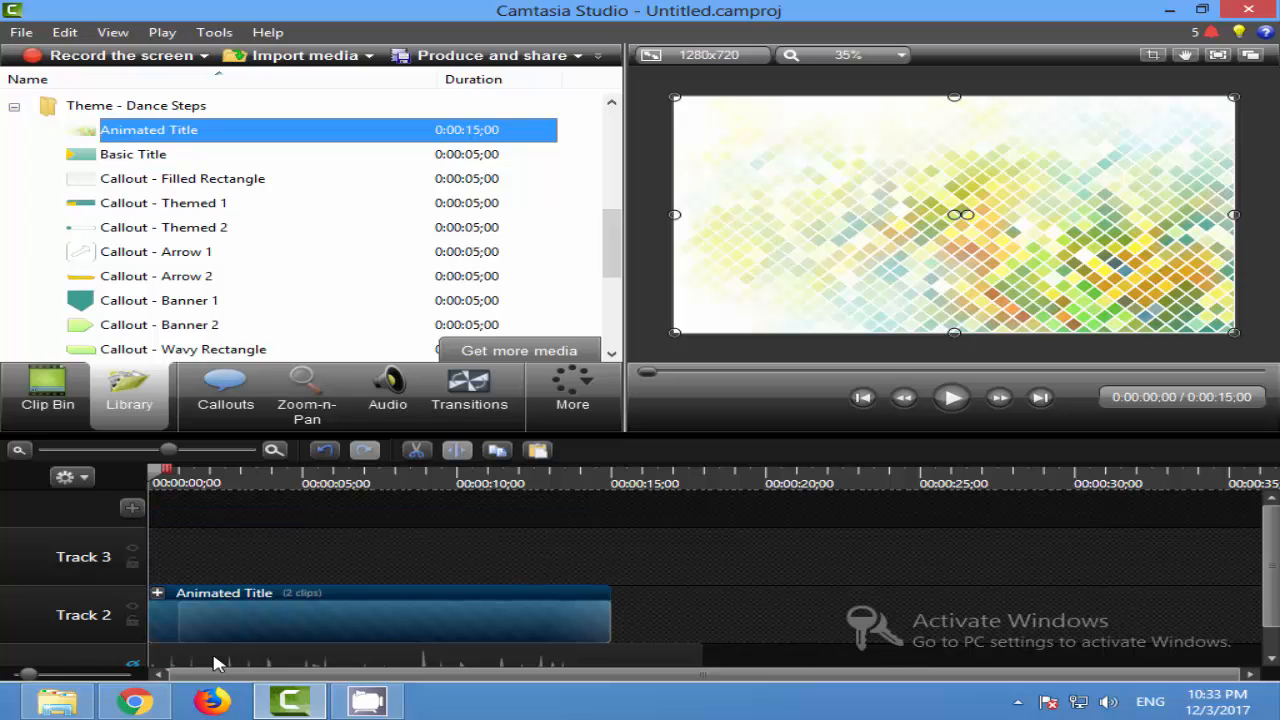
{"action": "left_click", "coordinate": [157, 593]}
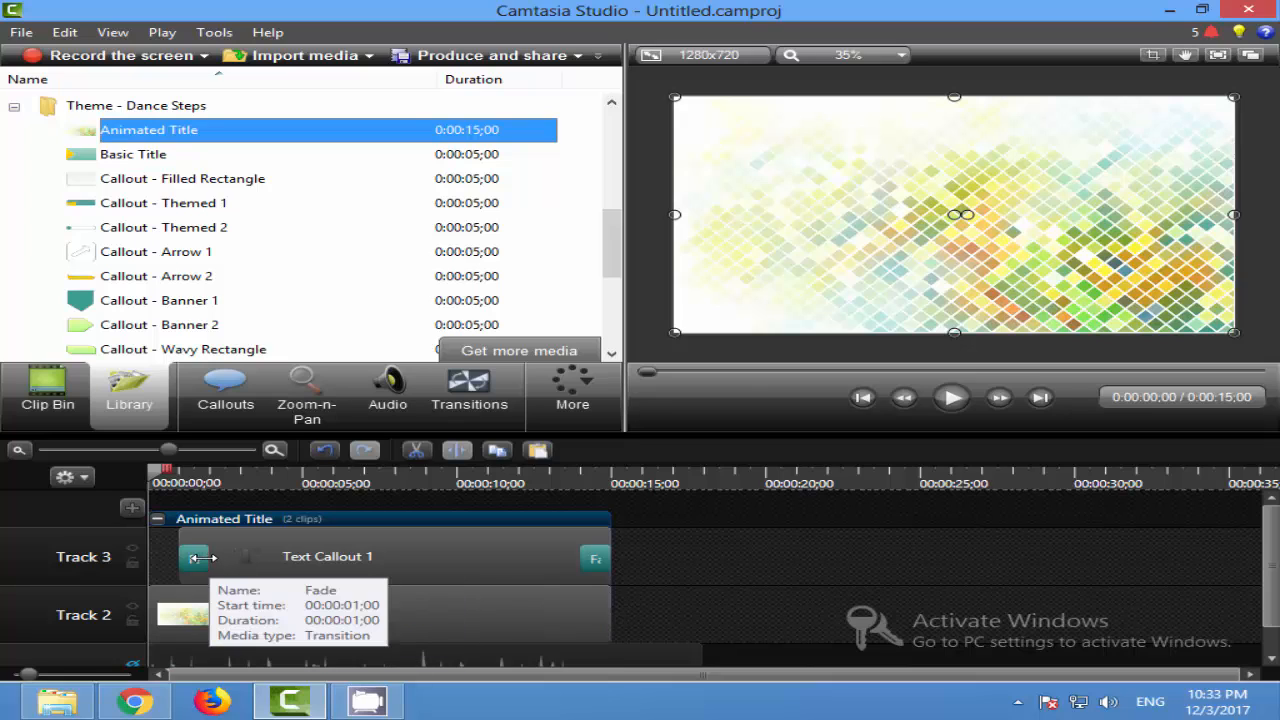
{"action": "left_click", "coordinate": [199, 566]}
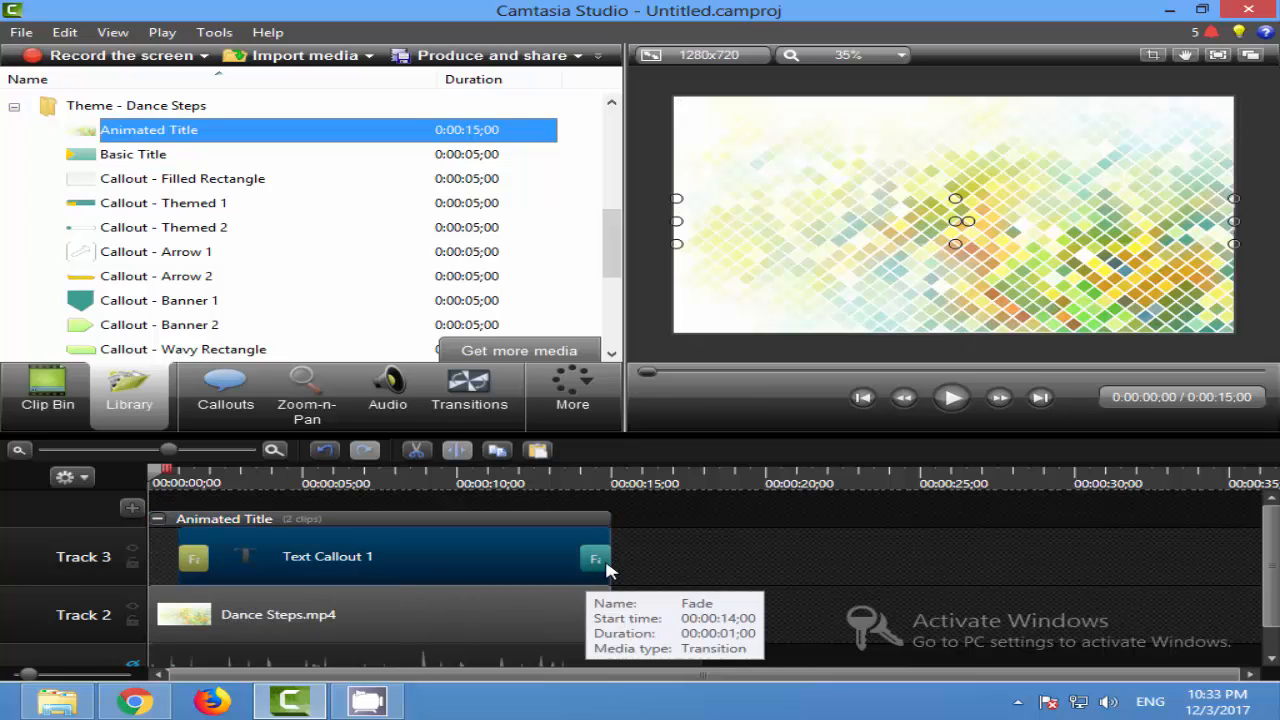
{"action": "left_click", "coordinate": [595, 558]}
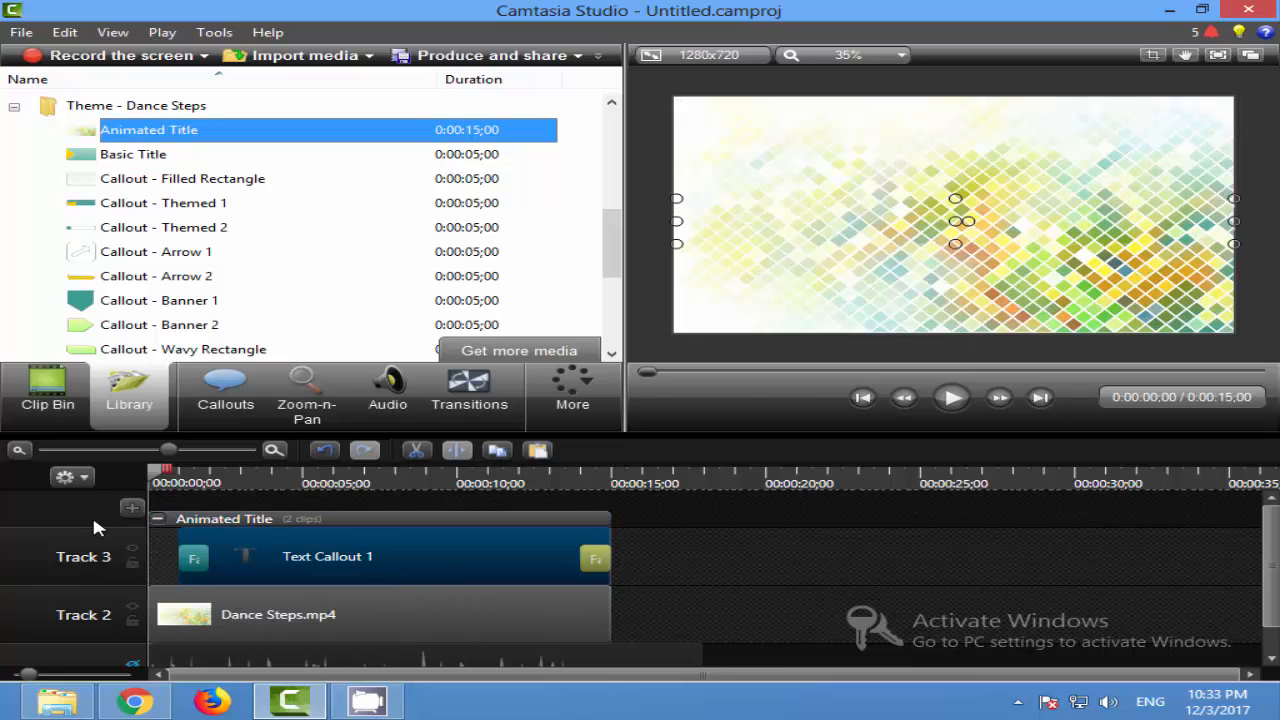
- Preview the Animated Title from the start and play its ending from 0:00:14;02
{"action": "left_click", "coordinate": [948, 403]}
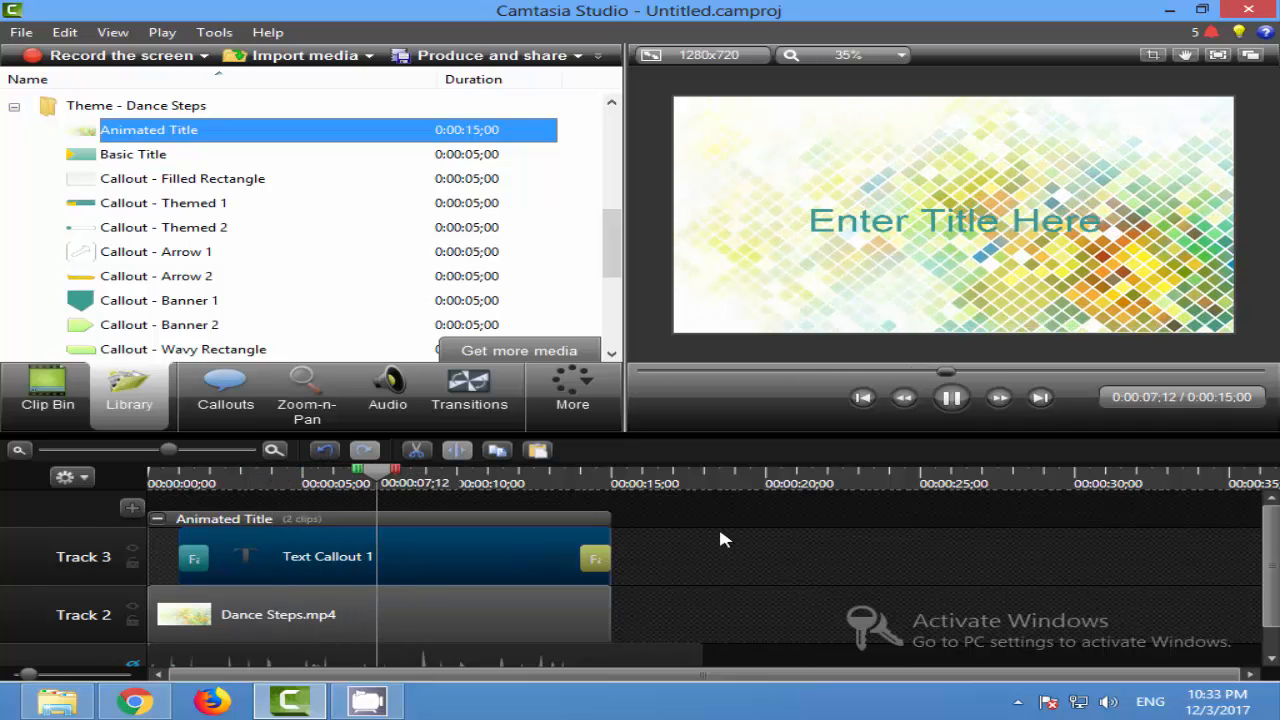
{"action": "left_click", "coordinate": [582, 475]}
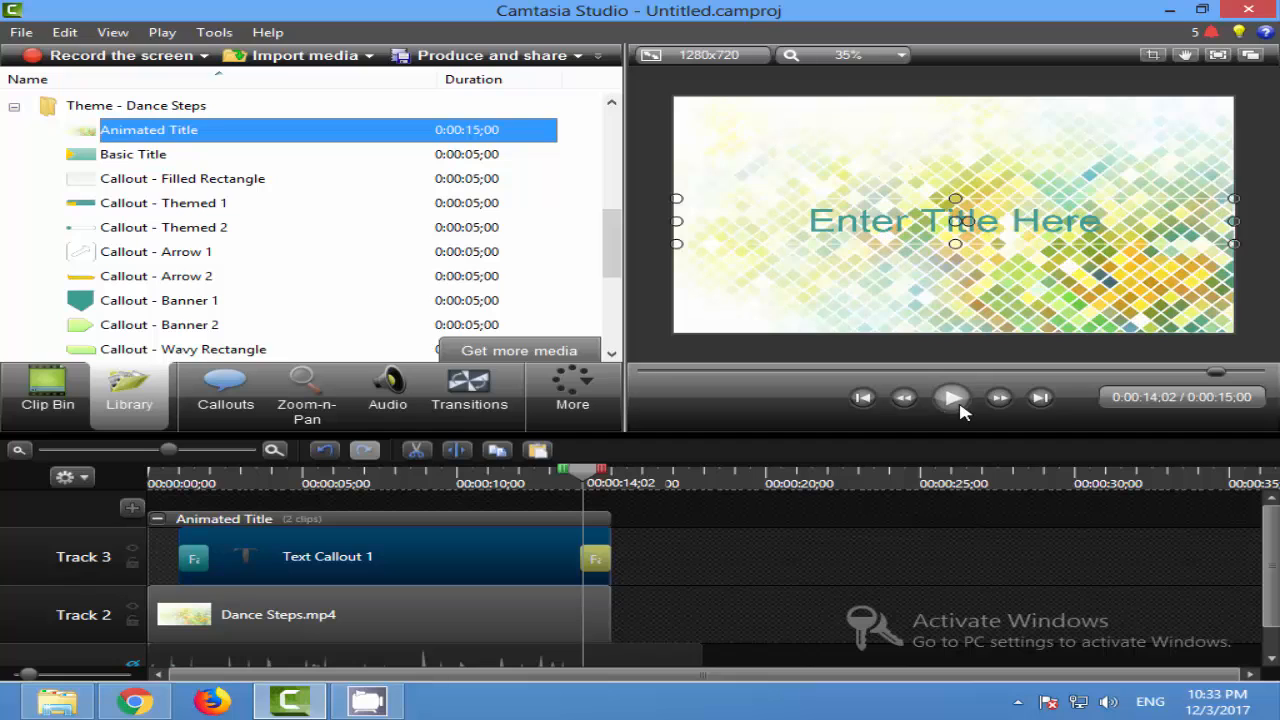
{"action": "left_click", "coordinate": [952, 397]}
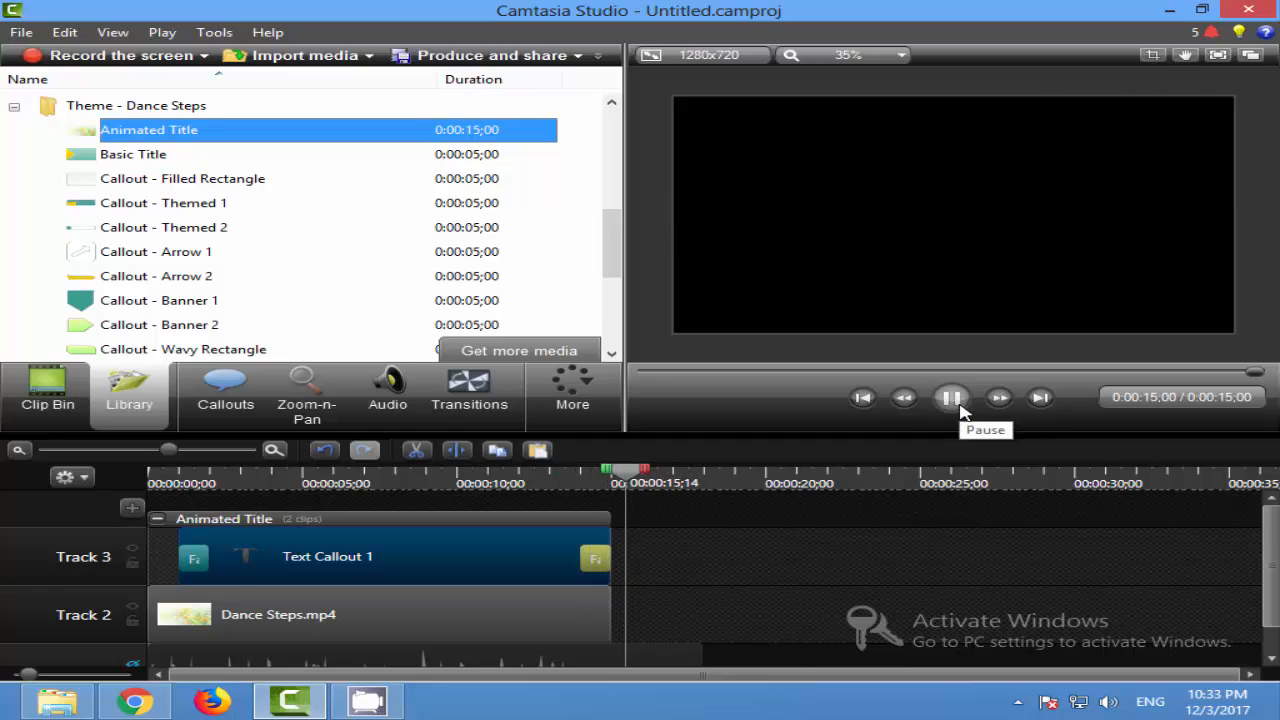
{"action": "left_click", "coordinate": [952, 397]}
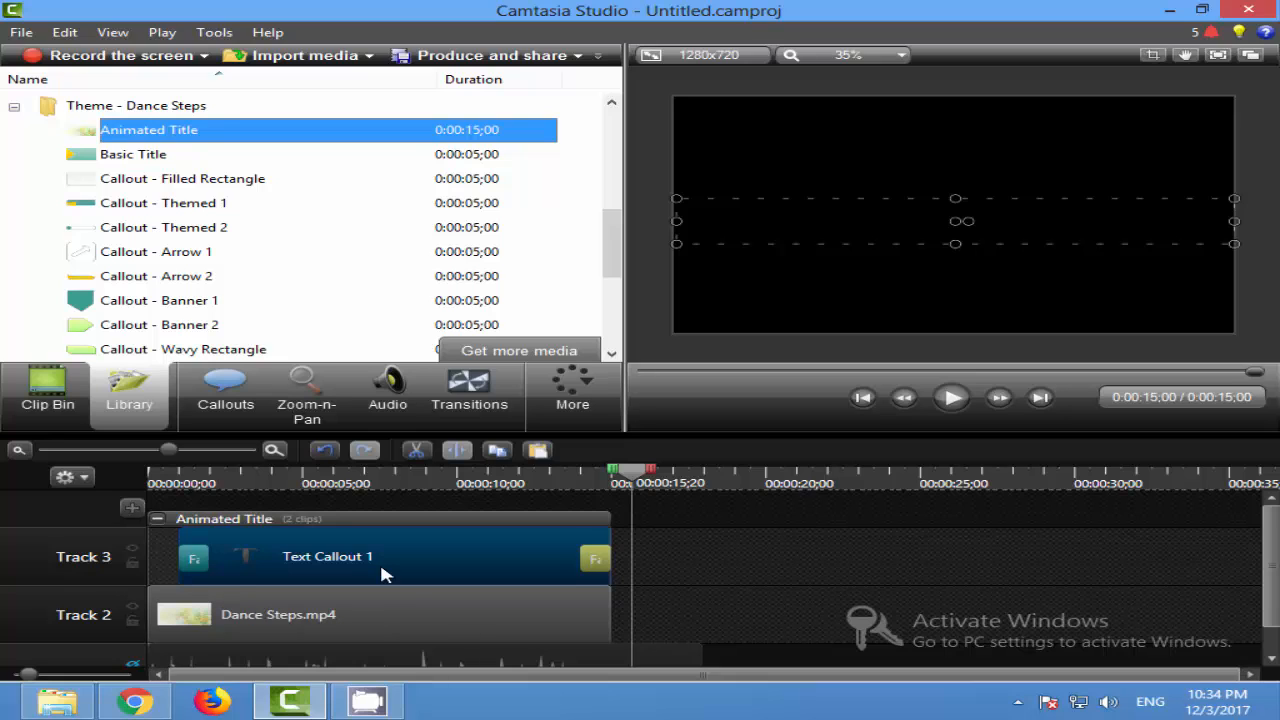
- Inspect the title at 0:00:01;21, its Dance Steps.mp4 background clip and the text callout's starting fade transition
{"action": "left_click", "coordinate": [203, 484]}
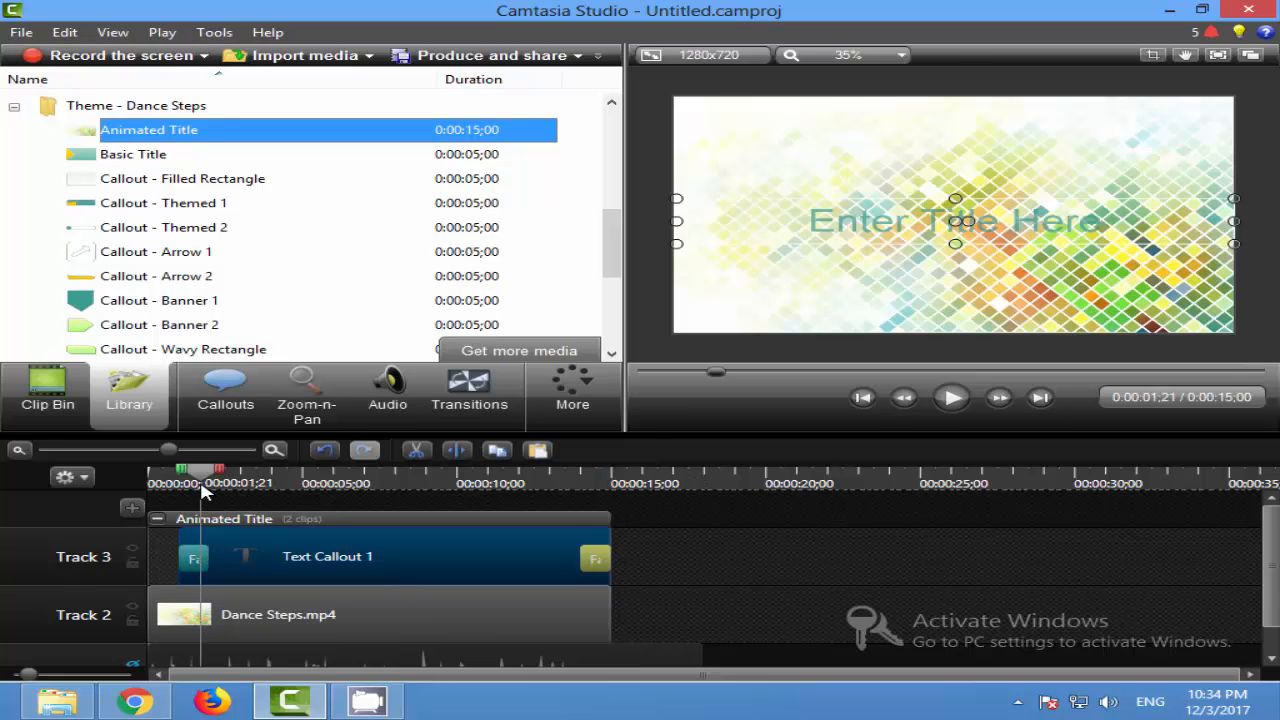
{"action": "left_click", "coordinate": [279, 622]}
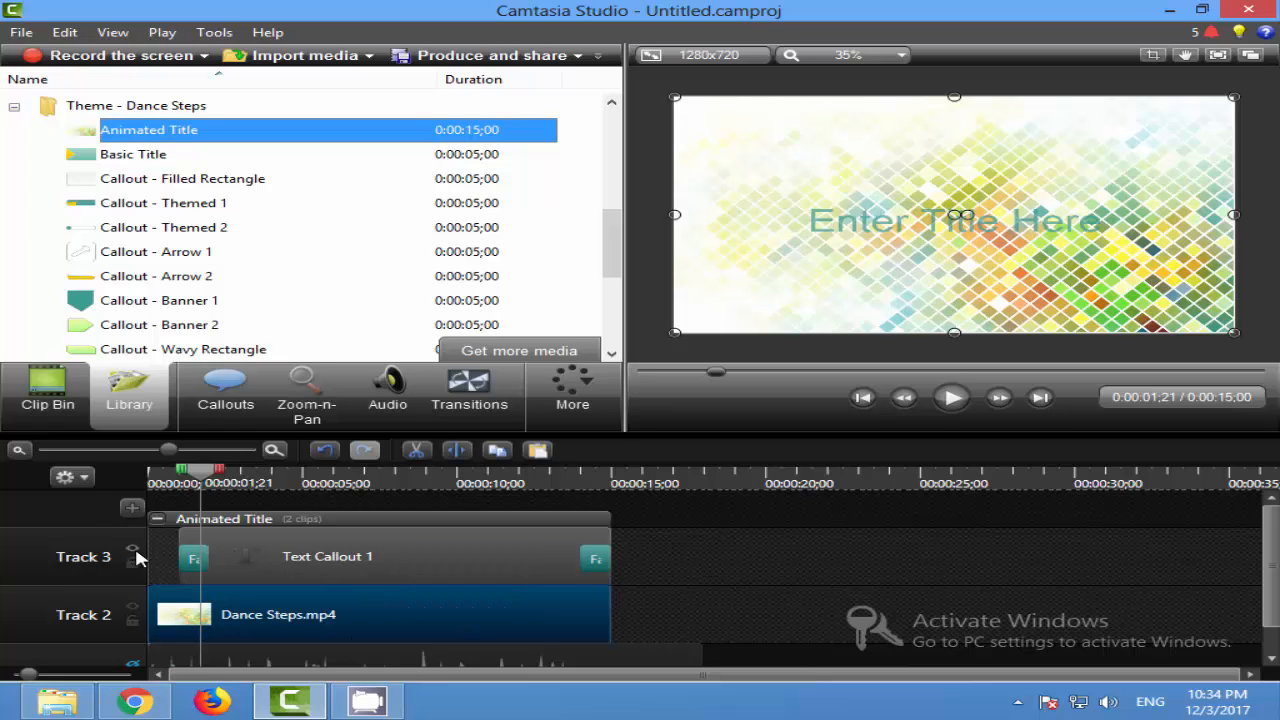
{"action": "left_click", "coordinate": [196, 563]}
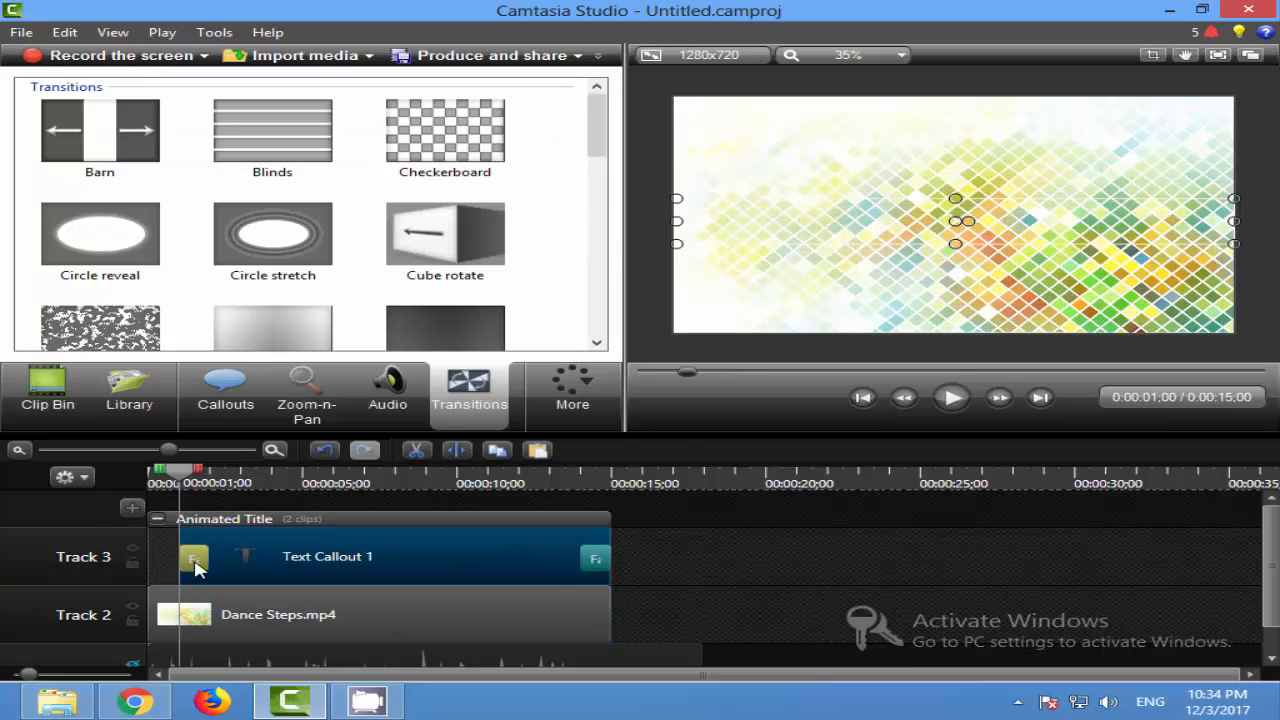
- Replace the whole placeholder text of Text Callout 1 with "IT Learning Tutus"
{"action": "left_click", "coordinate": [357, 556]}
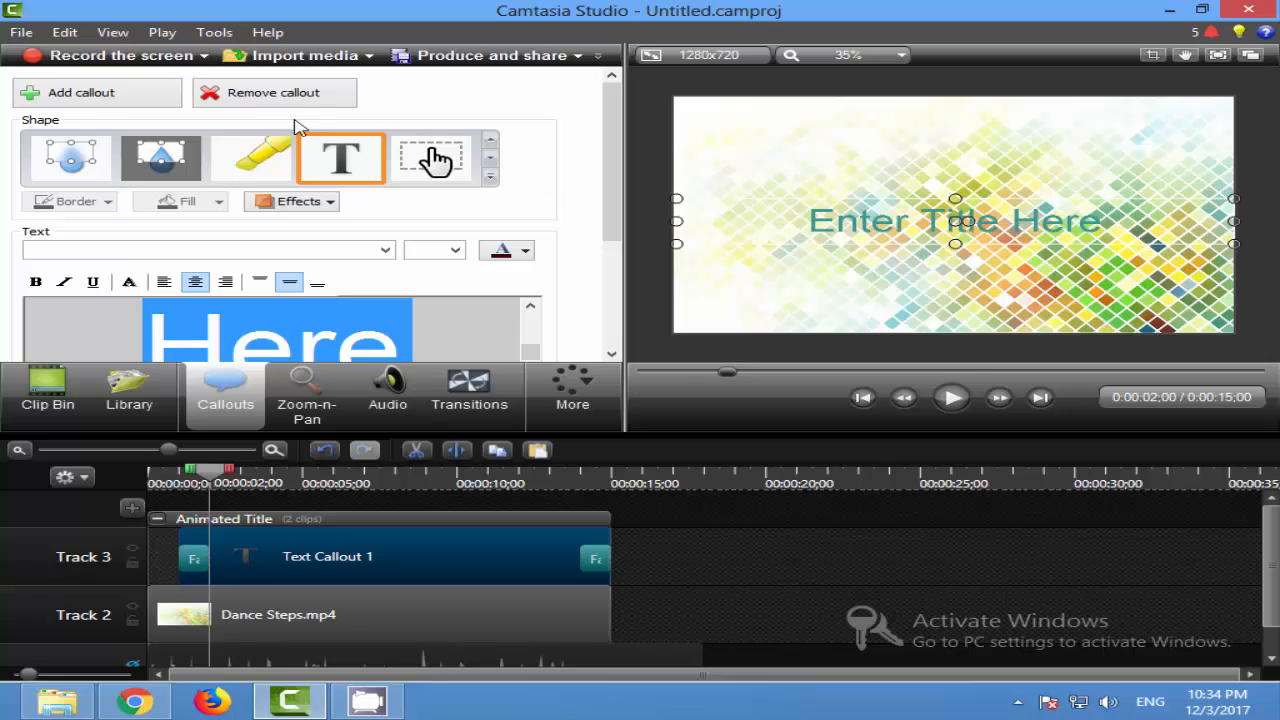
{"action": "scroll", "coordinate": [600, 233], "scroll_direction": "down", "scroll_amount": 3}
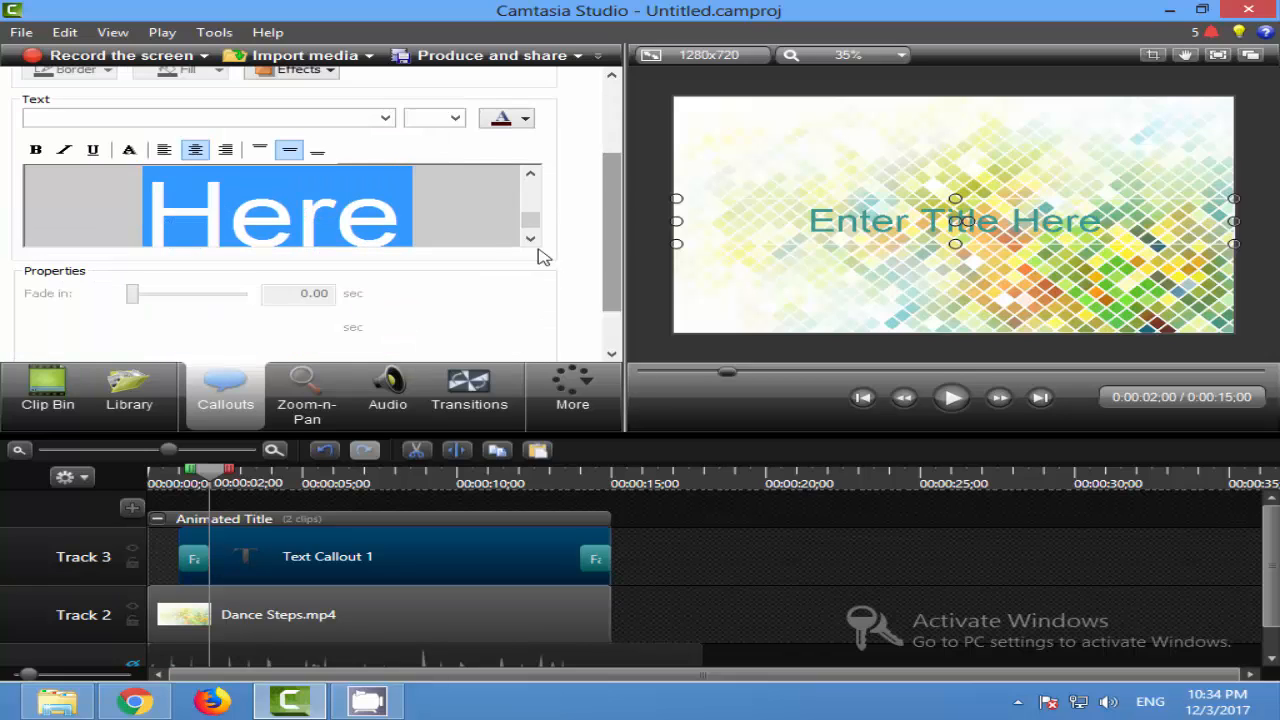
{"action": "left_click", "coordinate": [530, 178]}
{"action": "left_click_drag", "start_coordinate": [528, 182], "coordinate": [522, 254]}
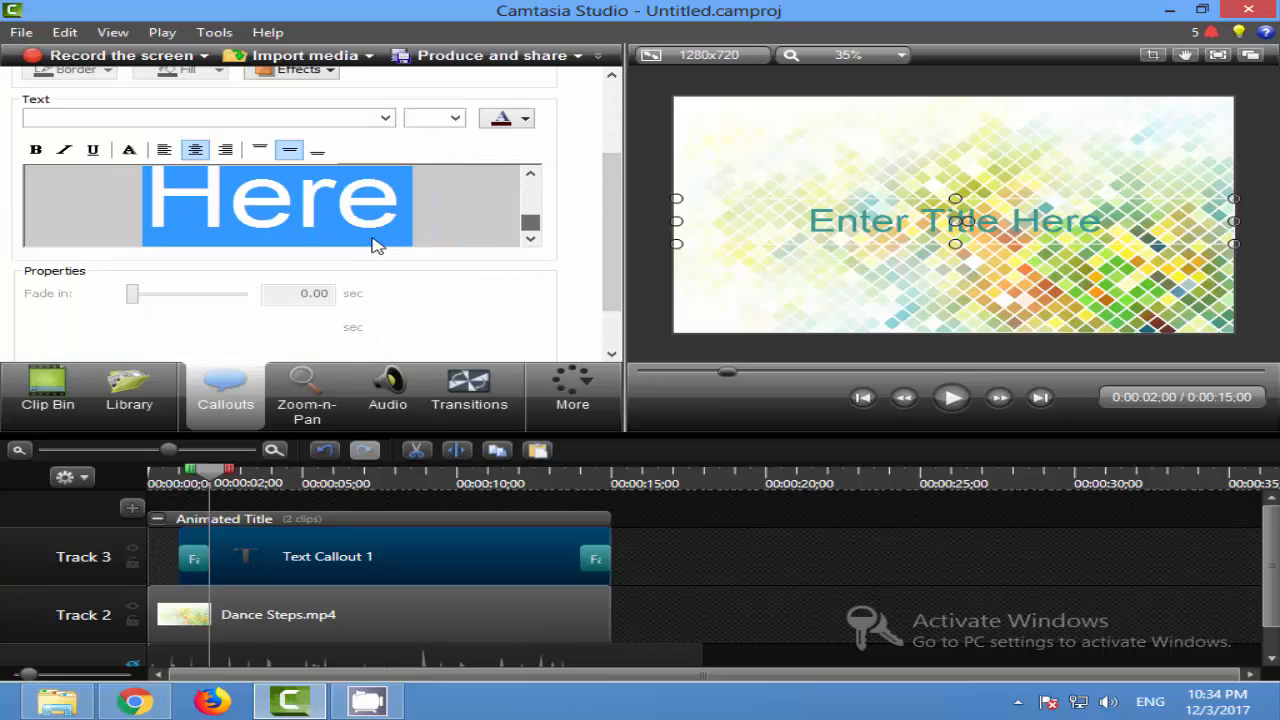
{"action": "left_click", "coordinate": [457, 214]}
{"action": "key", "text": "ctrl+a"}
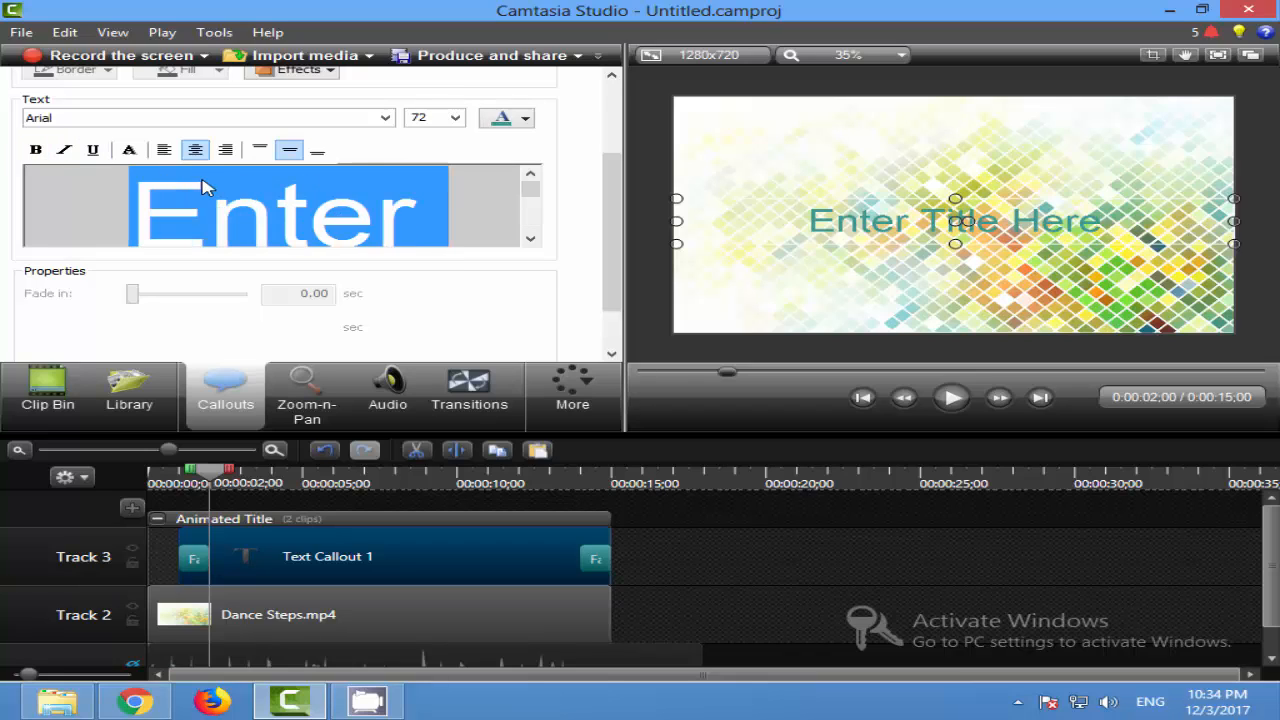
{"action": "key", "text": "BackSpace"}
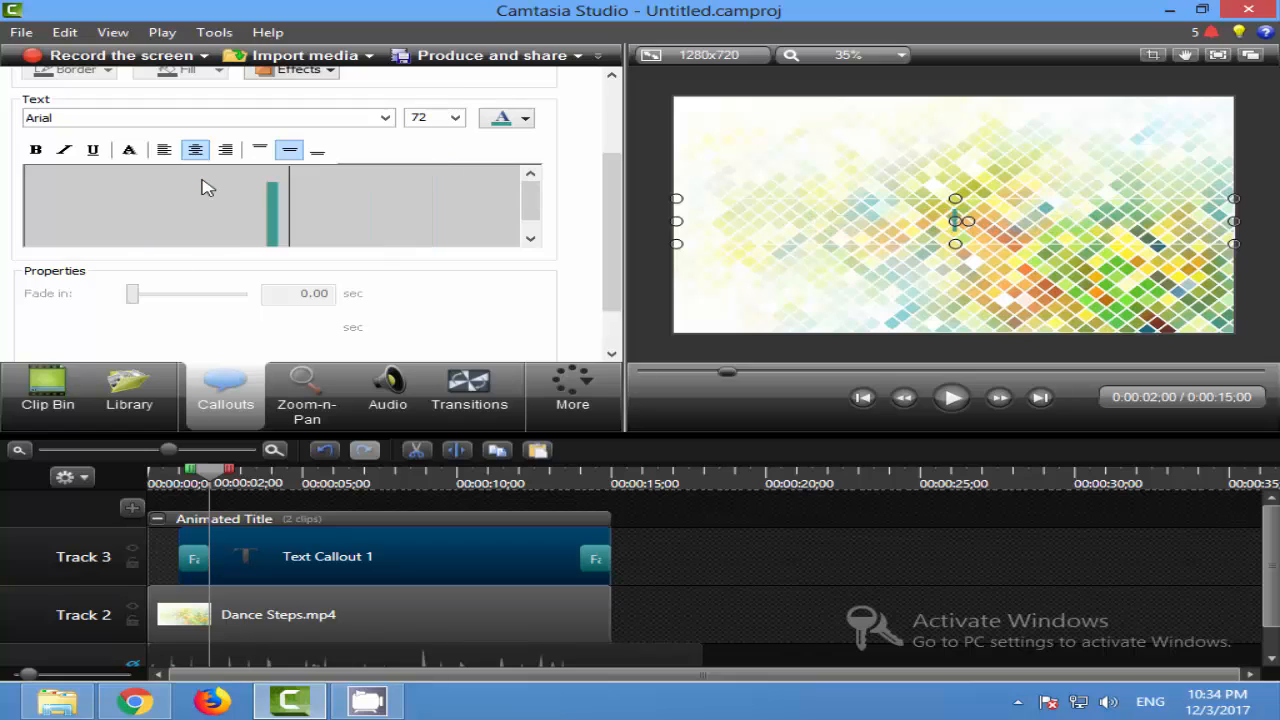
{"action": "type", "text": "IT L"}
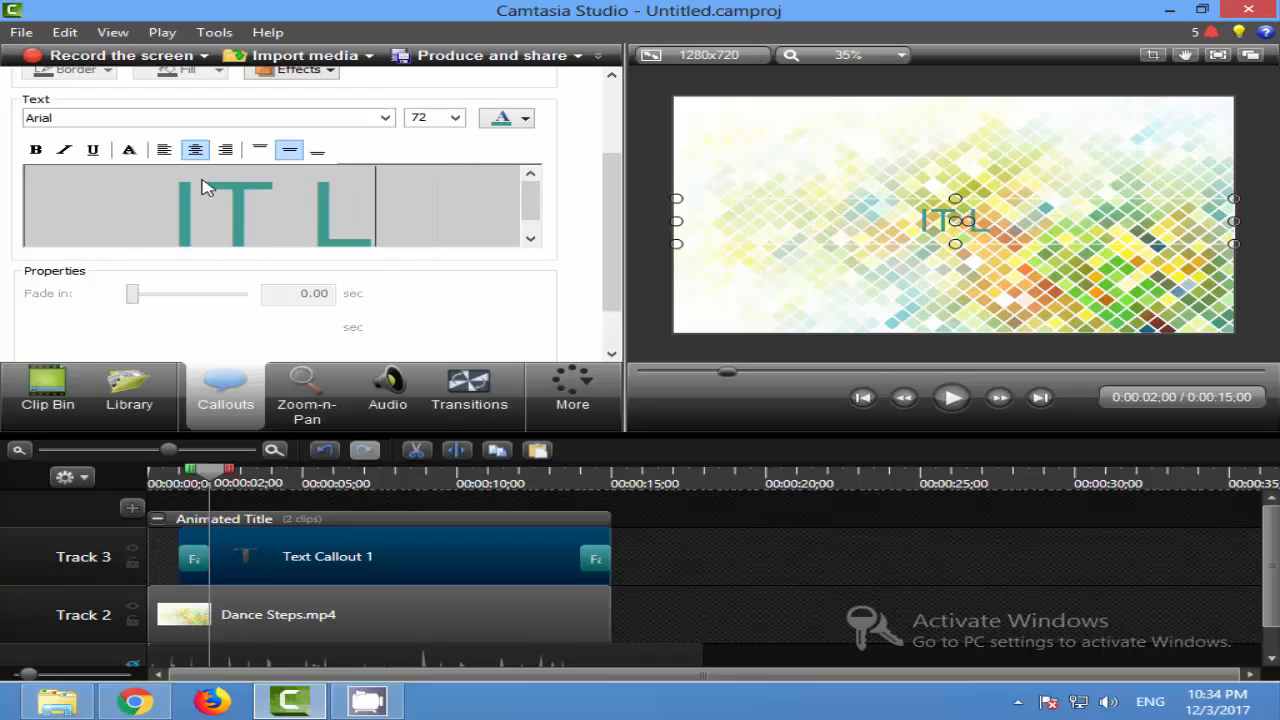
{"action": "type", "text": "earn"}
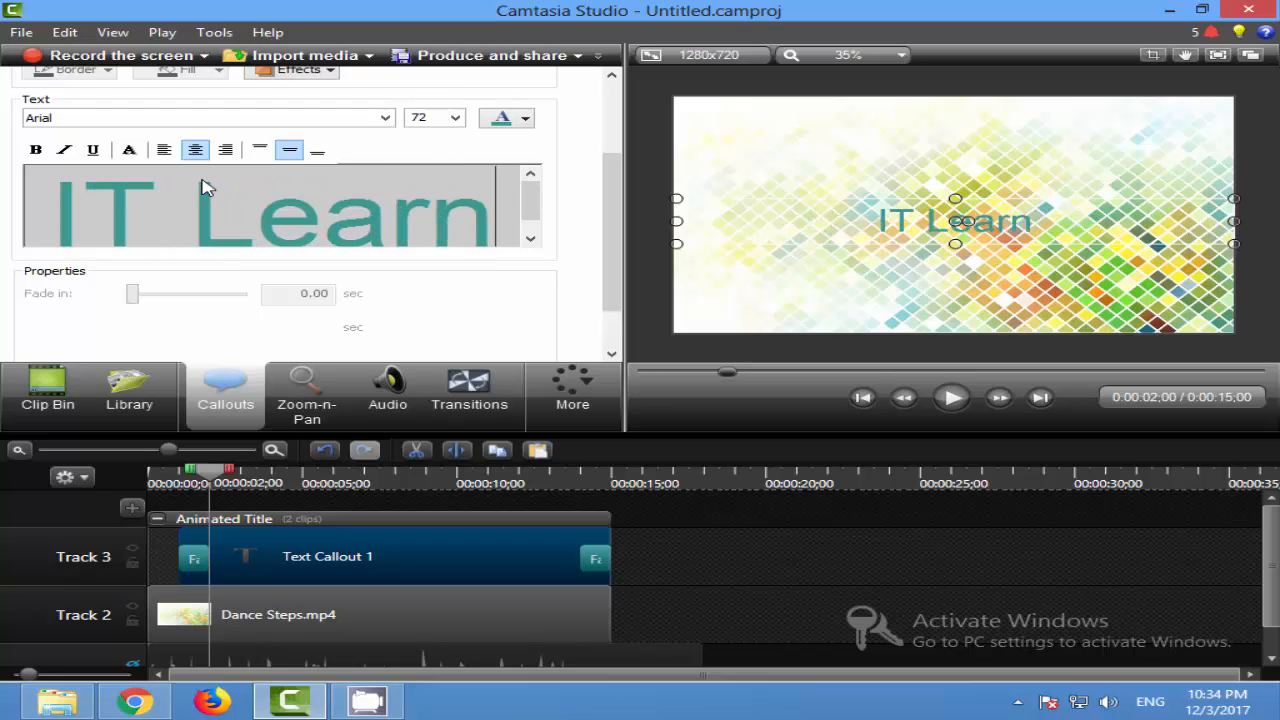
{"action": "type", "text": "ing"}
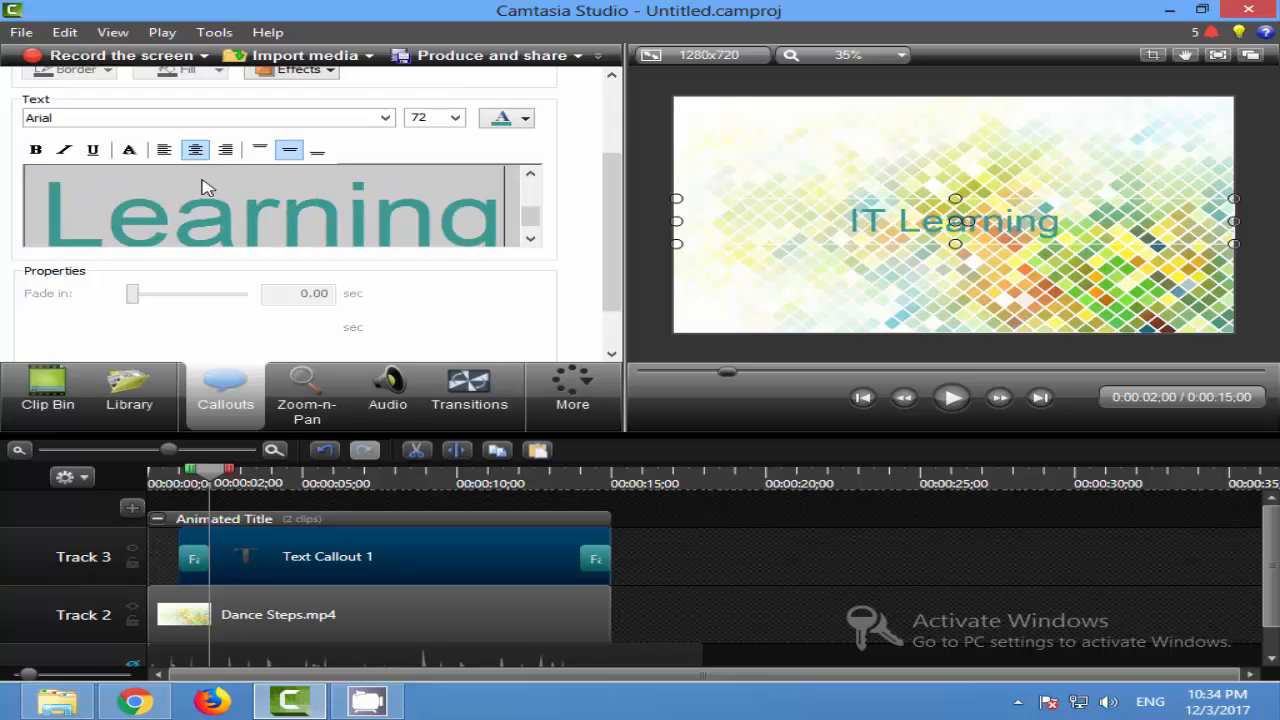
{"action": "type", "text": " Tutus"}
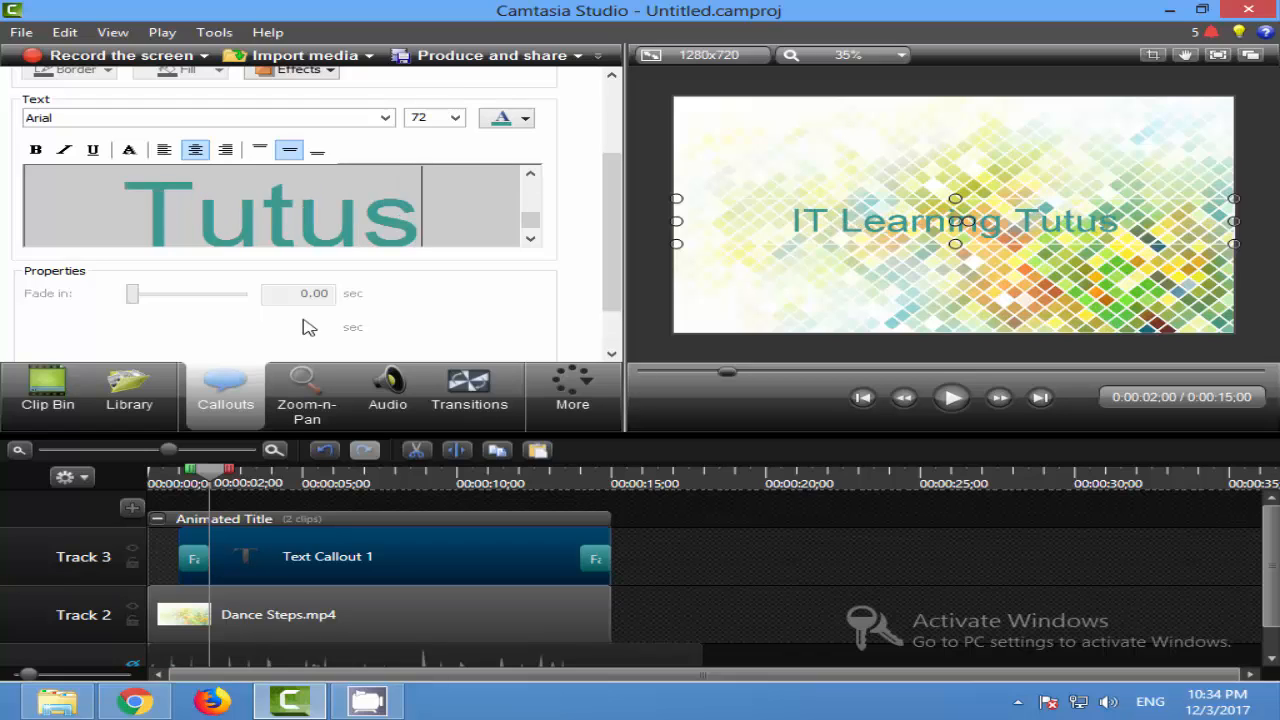
- Play the edited title briefly, collapse the Animated Title group, and preview the timeline again
{"action": "left_click", "coordinate": [951, 397]}
{"action": "left_click", "coordinate": [951, 397]}
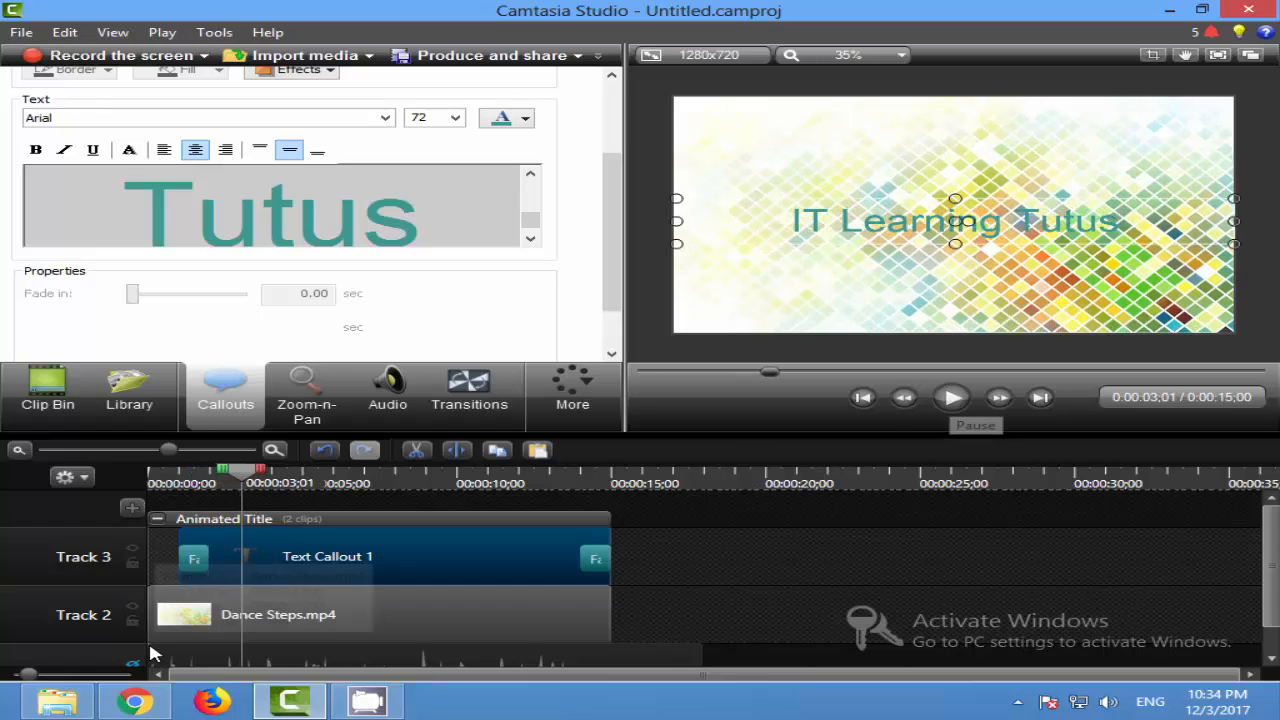
{"action": "scroll", "coordinate": [137, 660], "scroll_direction": "down", "scroll_amount": 1}
{"action": "left_click", "coordinate": [157, 513]}
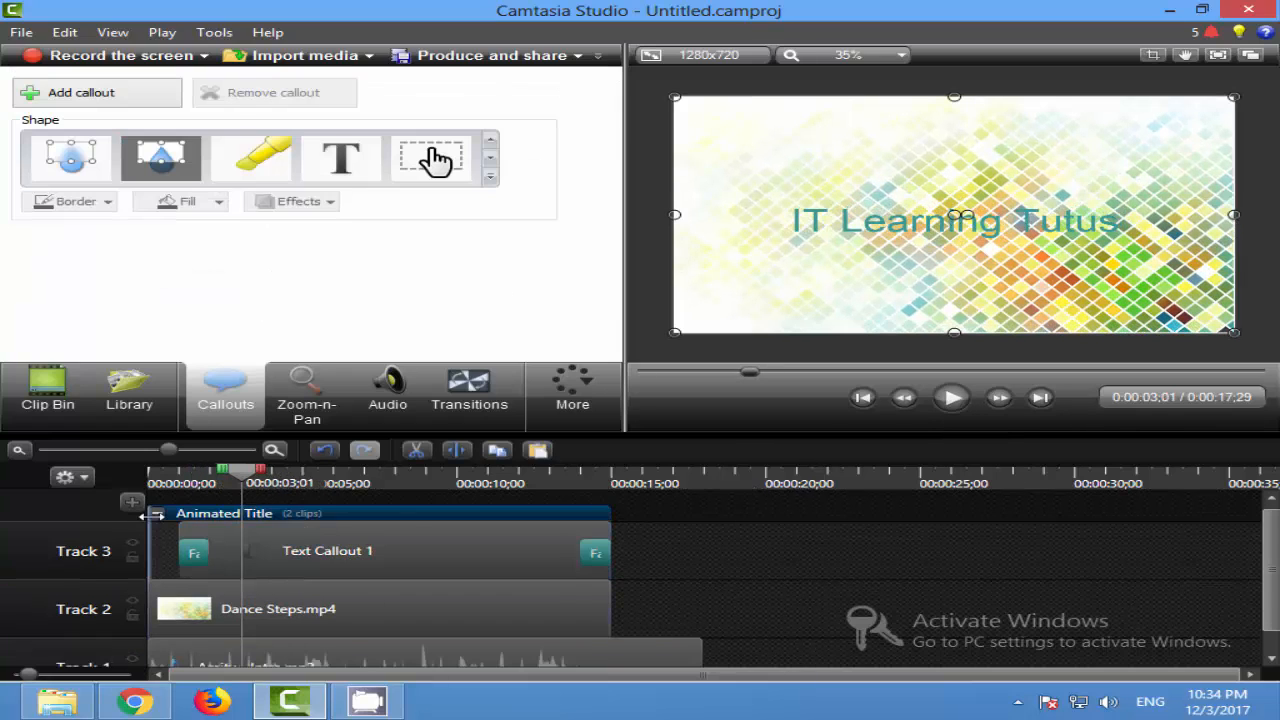
{"action": "left_click", "coordinate": [951, 397]}
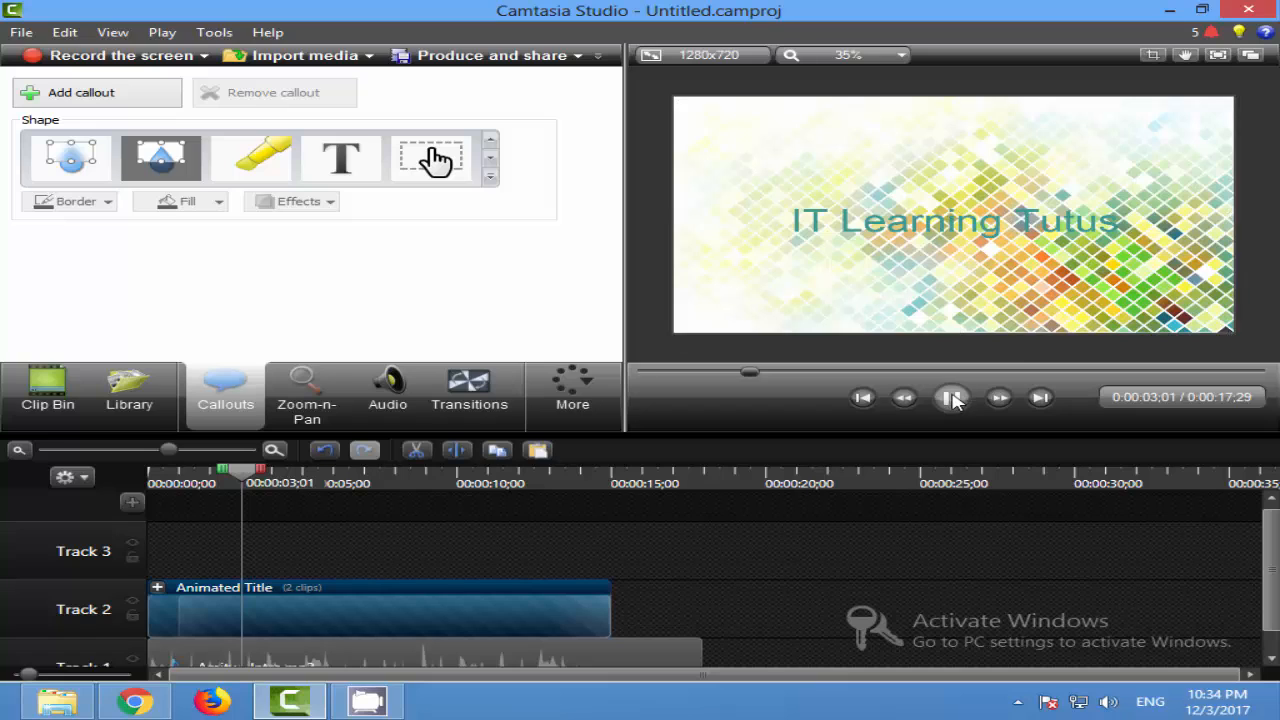
{"action": "left_click", "coordinate": [951, 398]}
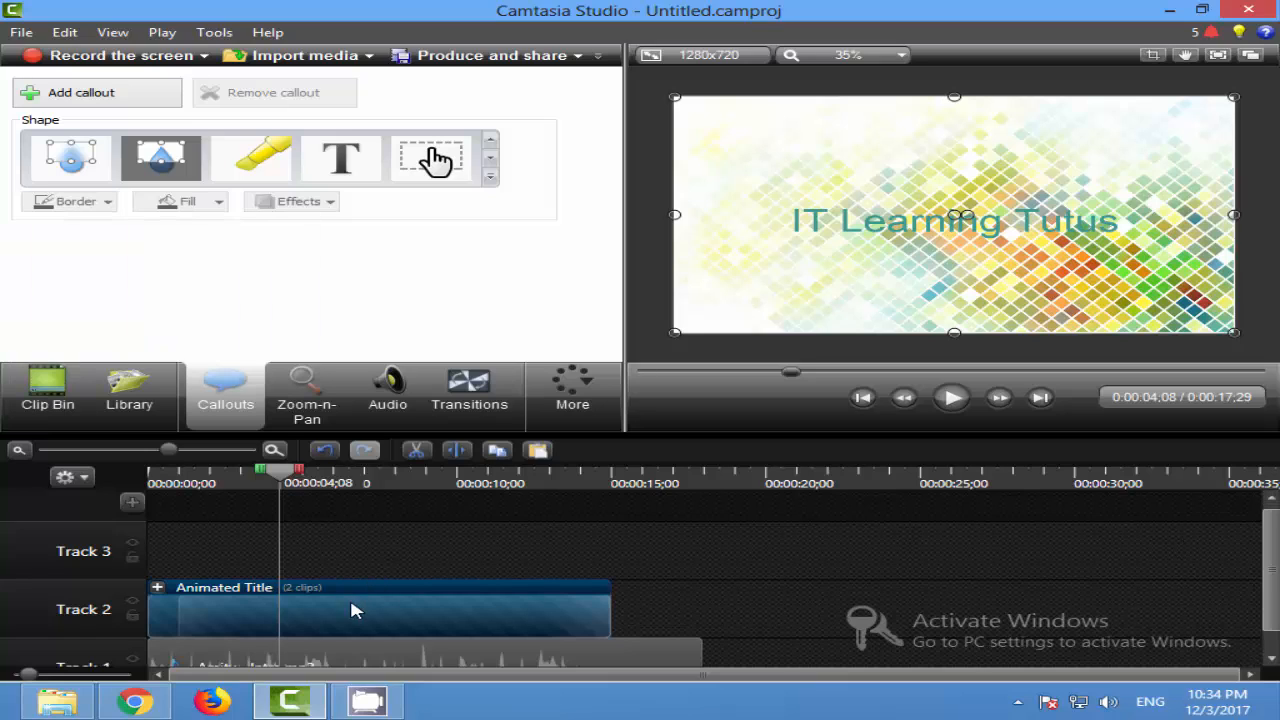
- Return to the media library and delete the Animated Title group from Track 2
{"action": "left_click", "coordinate": [48, 395]}
{"action": "left_click", "coordinate": [129, 395]}
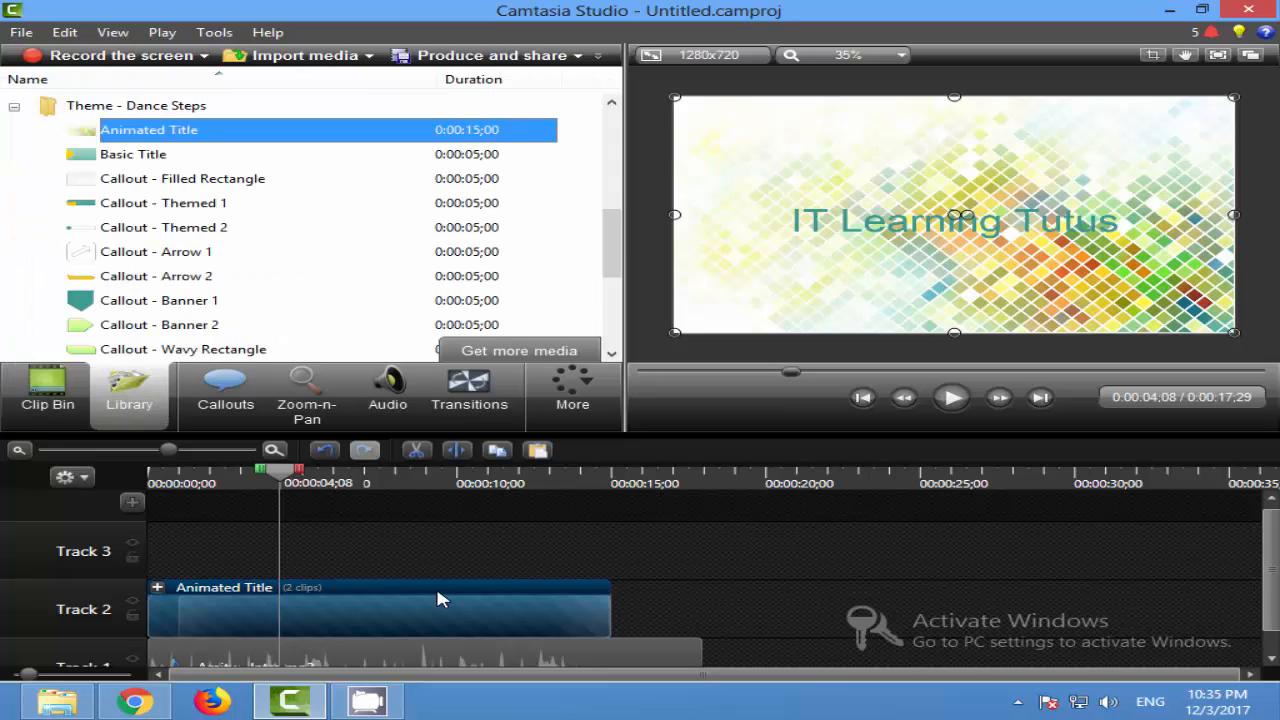
{"action": "key", "text": "Delete"}
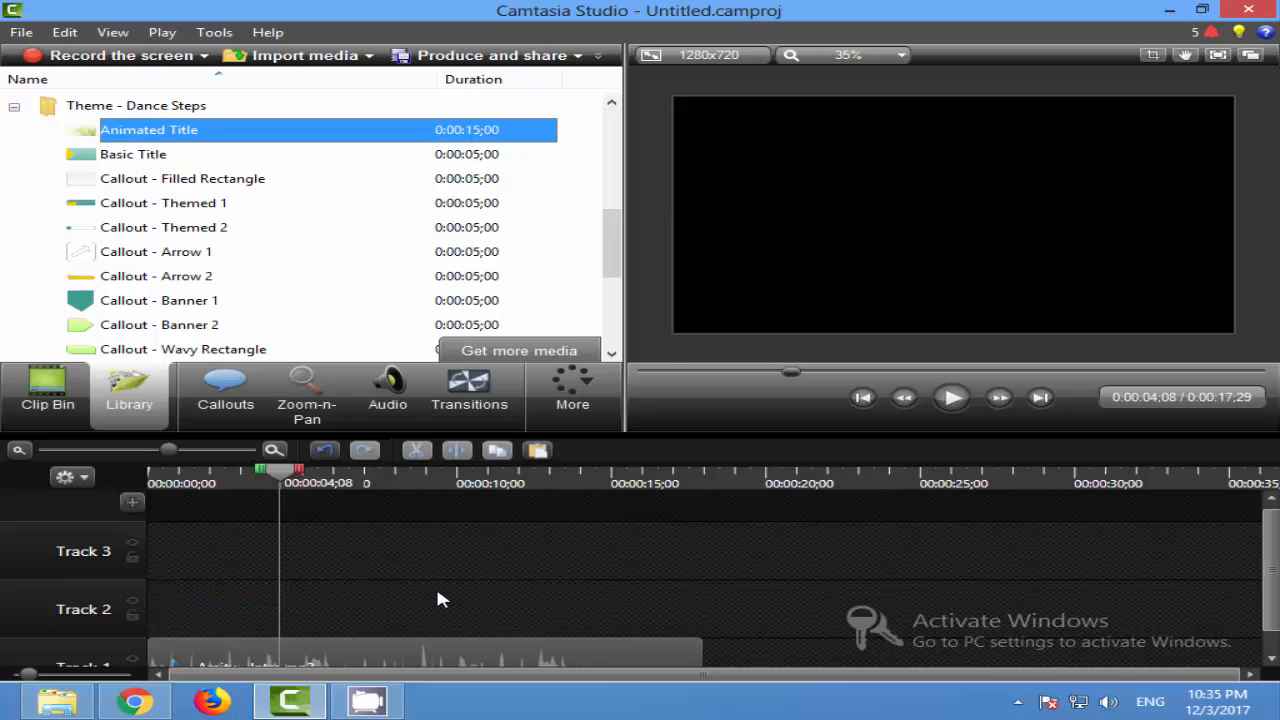
- Place the Basic Title from Theme - Dance Steps at the start of Track 2
{"action": "left_click", "coordinate": [251, 158]}
{"action": "right_click", "coordinate": [255, 155]}
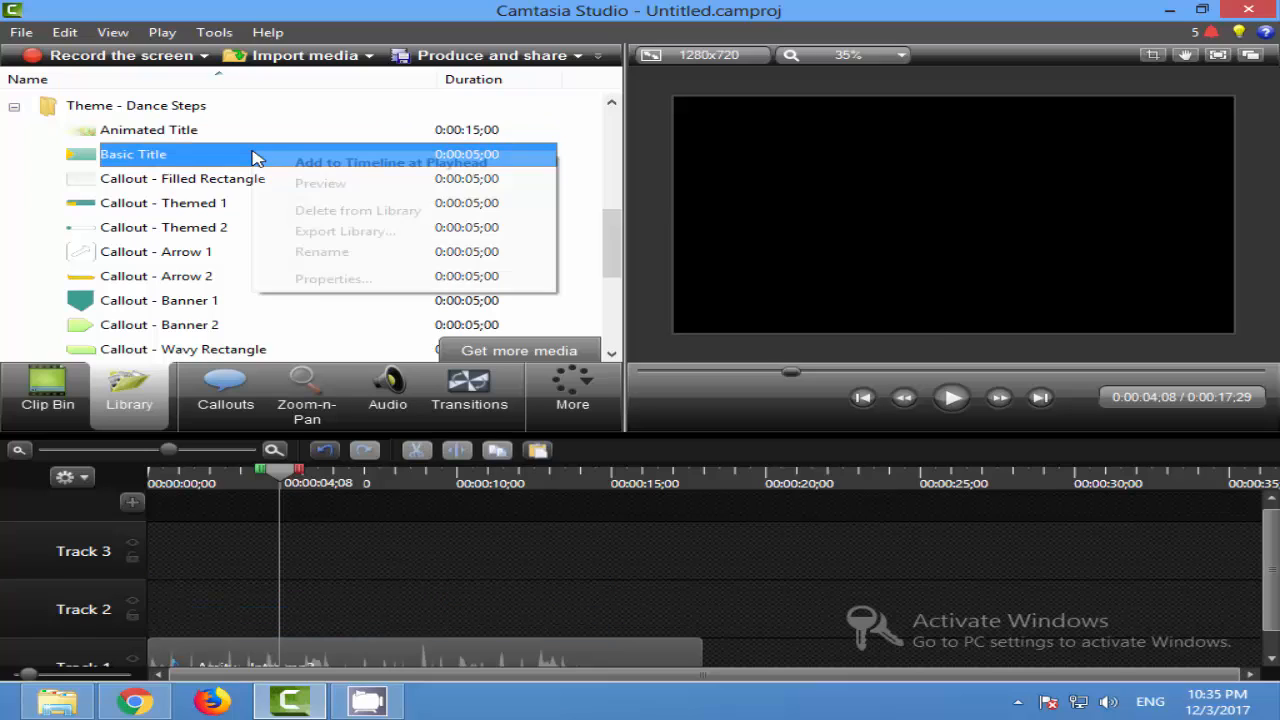
{"action": "key", "text": "Escape"}
{"action": "left_click_drag", "start_coordinate": [257, 160], "coordinate": [163, 607]}
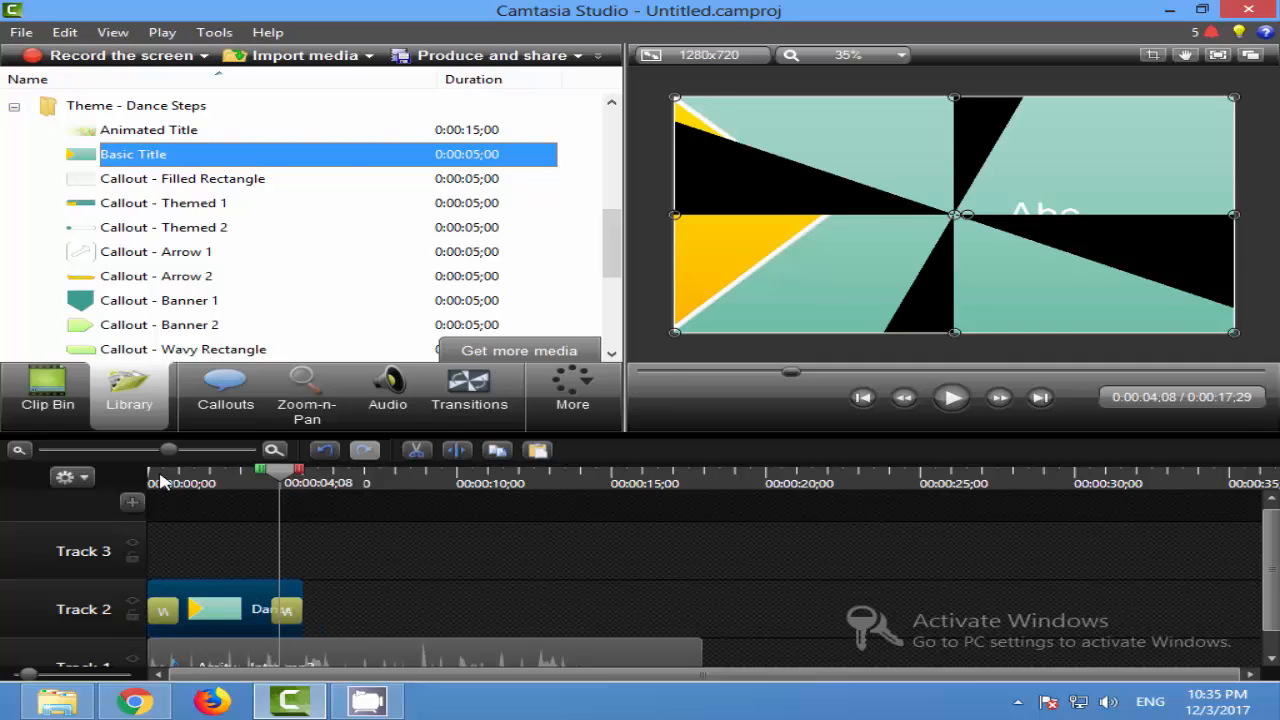
- Shift the Basic Title to start at about 1 second on Track 2, and preview it with Track 1 turned off
{"action": "left_click", "coordinate": [160, 482]}
{"action": "left_click_drag", "start_coordinate": [211, 609], "coordinate": [248, 611]}
{"action": "left_click", "coordinate": [184, 484]}
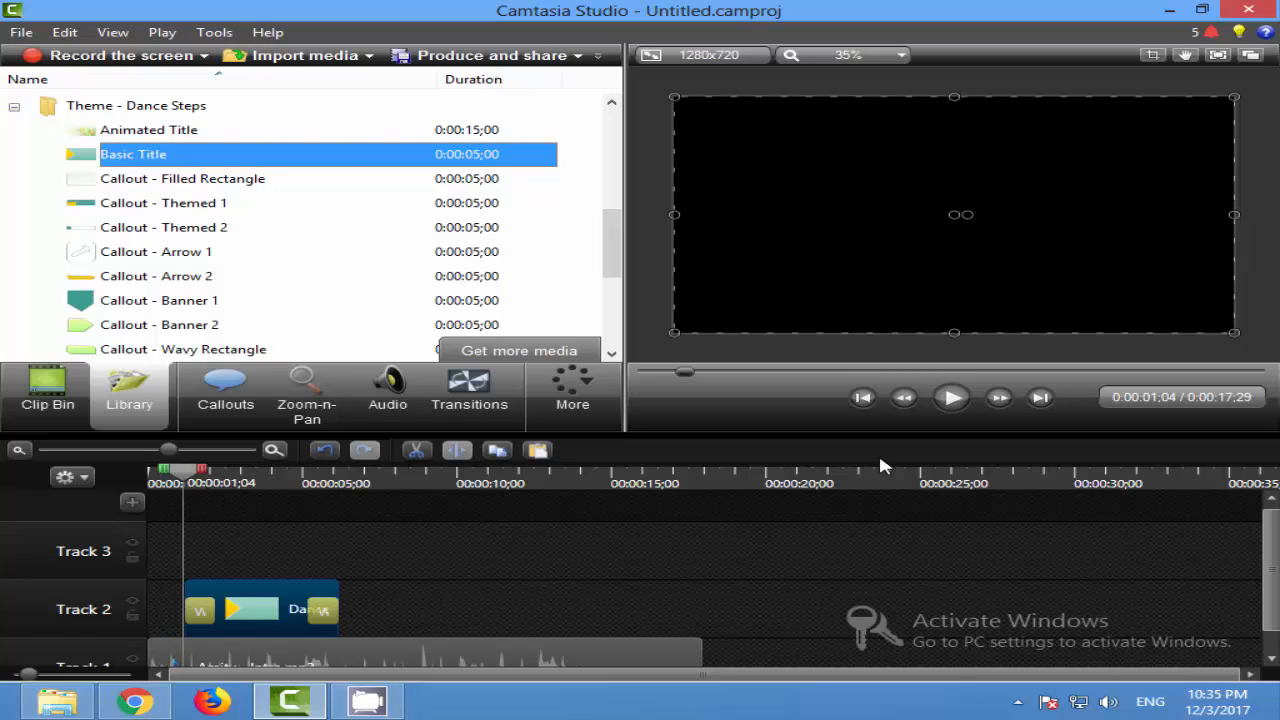
{"action": "left_click", "coordinate": [134, 659]}
{"action": "left_click", "coordinate": [956, 396]}
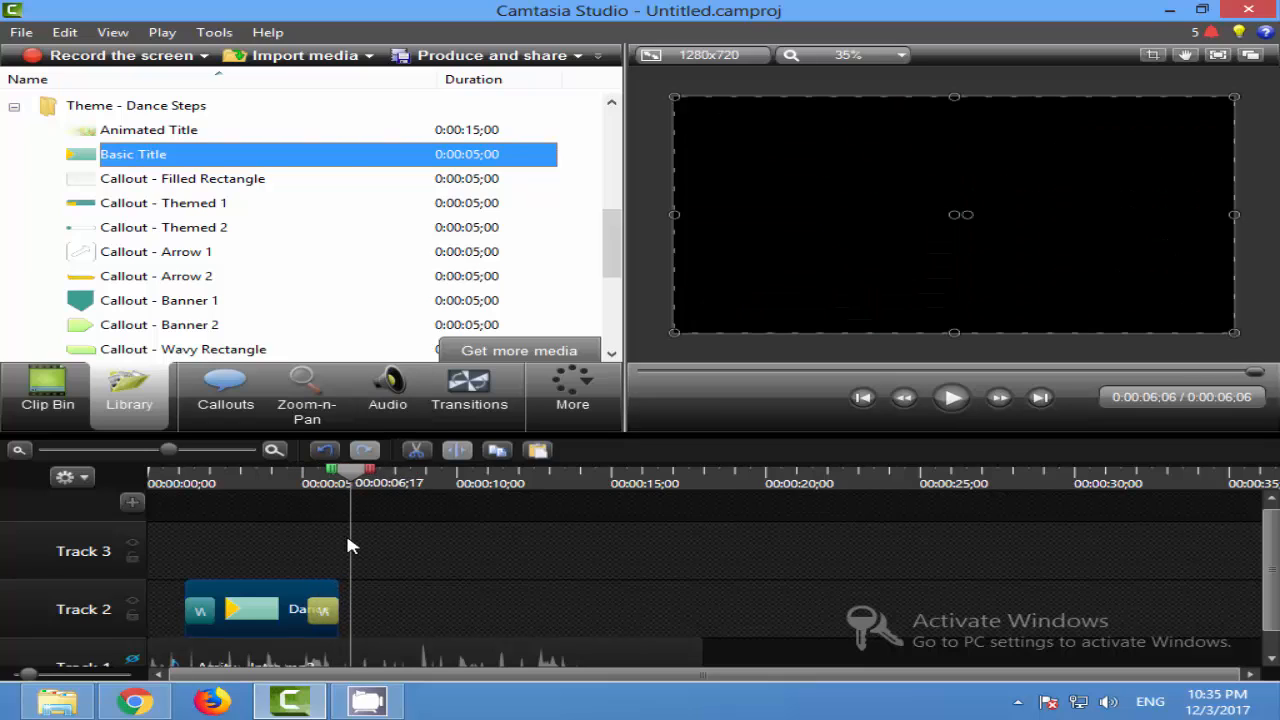
- Delete the transition at the end of the Basic Title and apply the Circle stretch transition in its place
{"action": "right_click", "coordinate": [322, 622]}
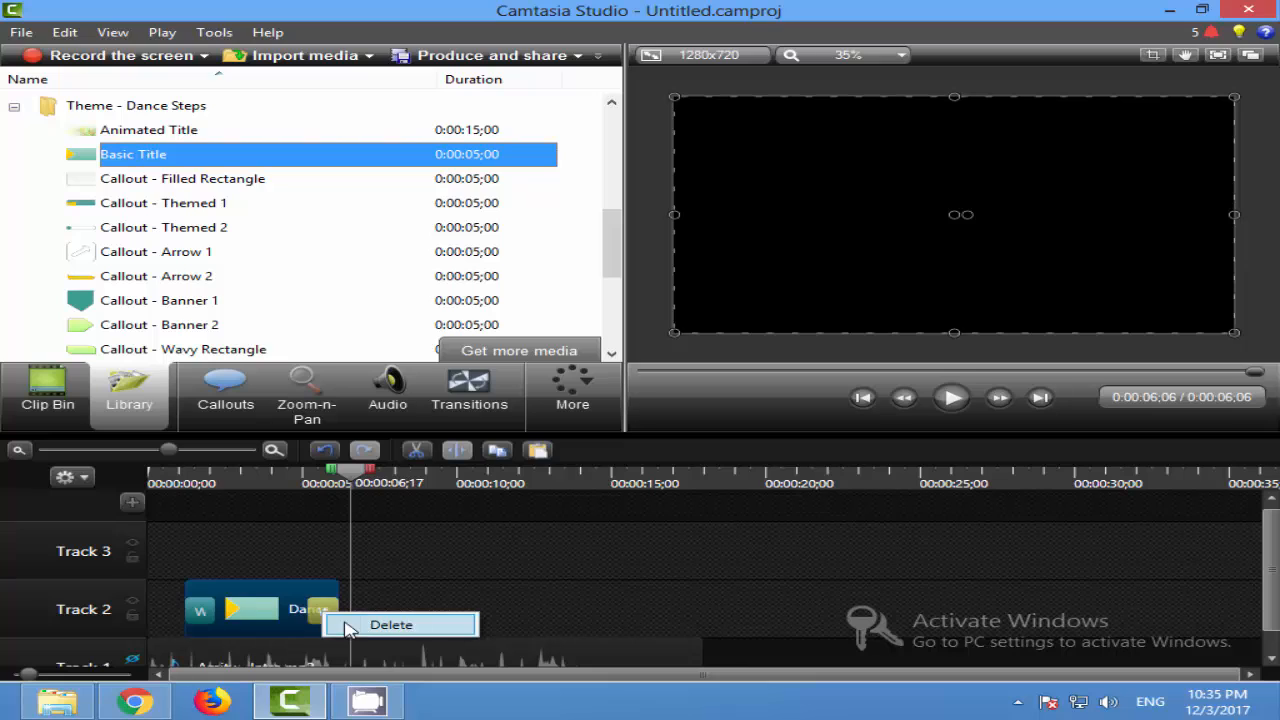
{"action": "left_click", "coordinate": [372, 623]}
{"action": "left_click", "coordinate": [447, 389]}
{"action": "left_click_drag", "start_coordinate": [220, 233], "coordinate": [320, 610]}
- Play the Basic Title from its start to preview its opening and closing transitions
{"action": "left_click", "coordinate": [253, 479]}
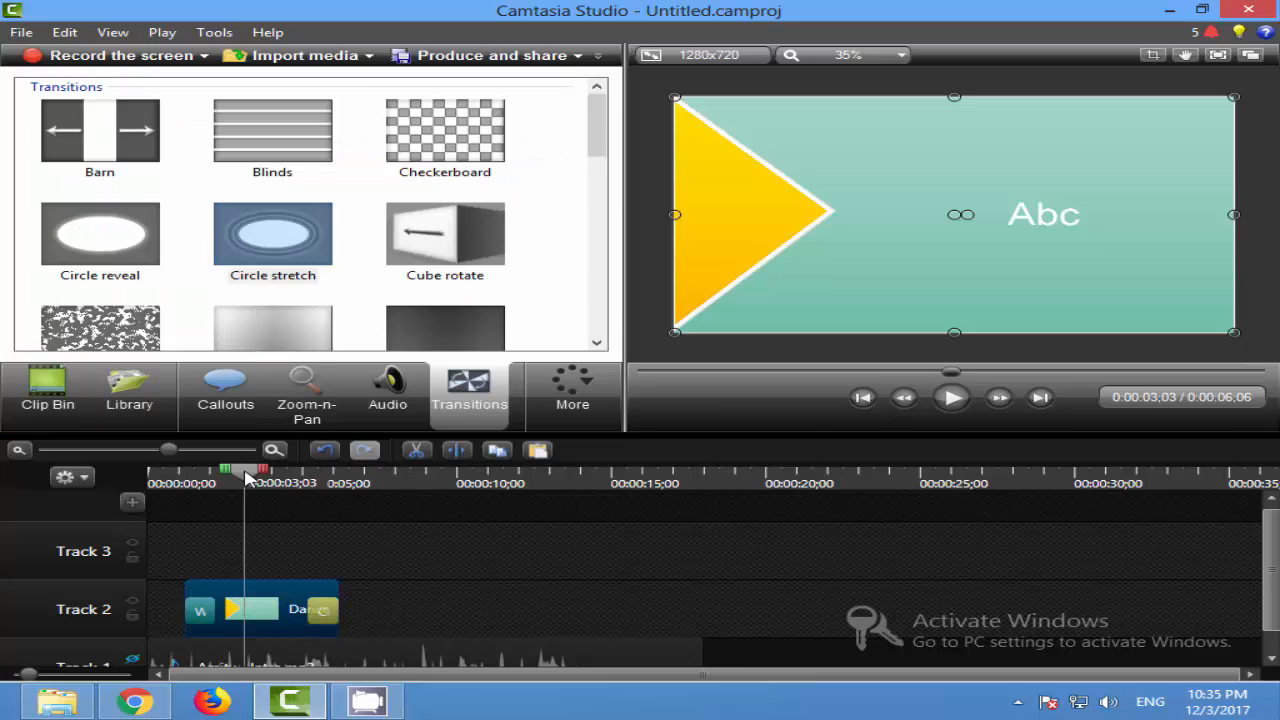
{"action": "left_click", "coordinate": [168, 488]}
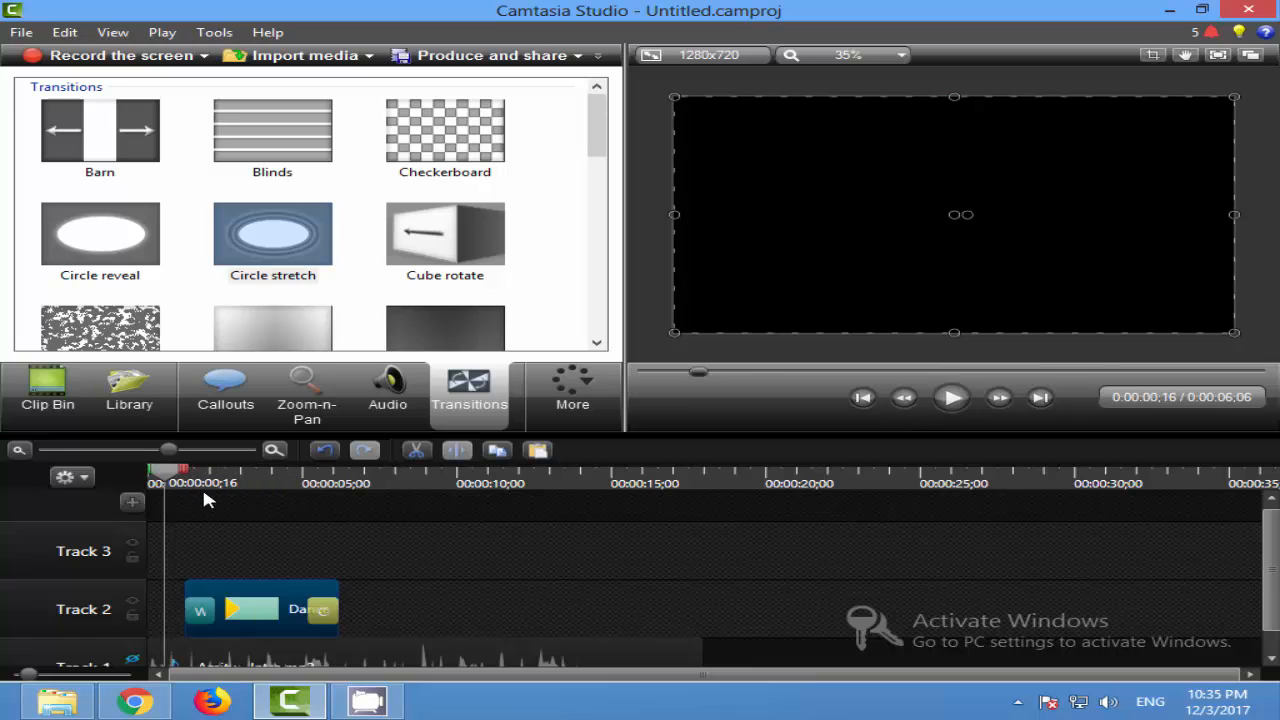
{"action": "left_click", "coordinate": [186, 488]}
{"action": "left_click", "coordinate": [952, 405]}
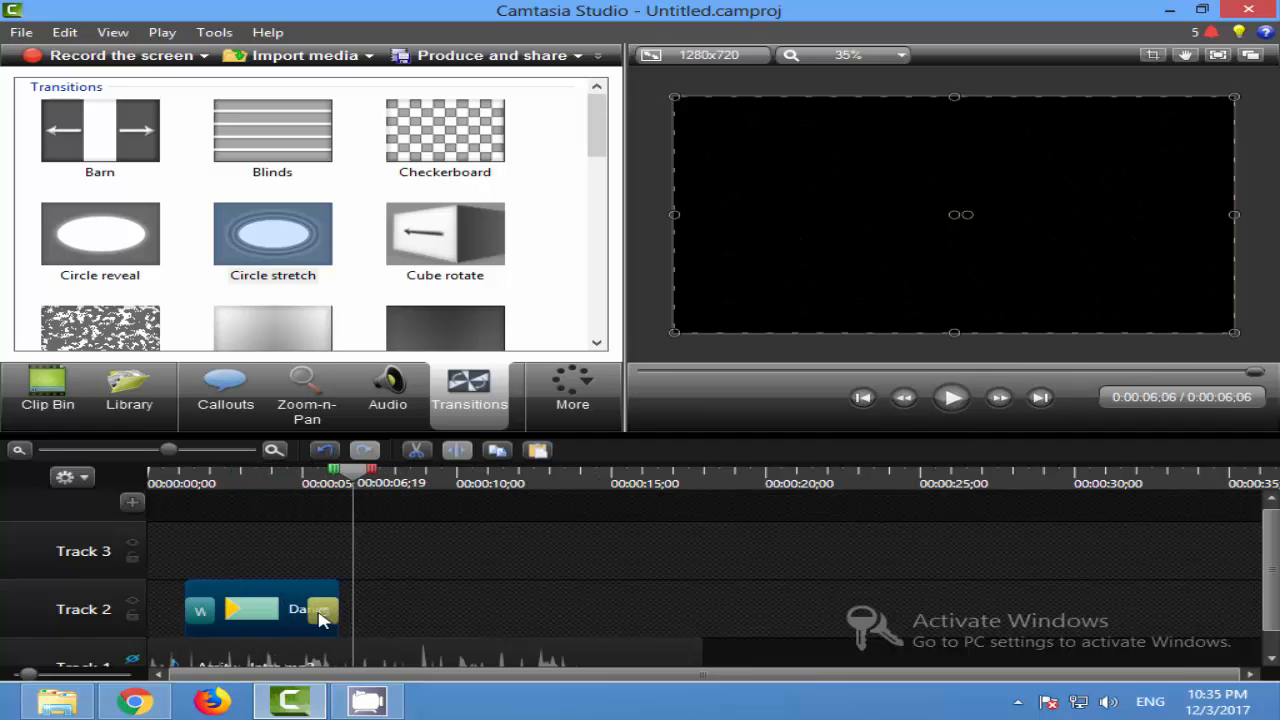
- Delete the Basic Title and place Callout - Filled Rectangle from the library on Track 2 at about 3 seconds
{"action": "key", "text": "Delete"}
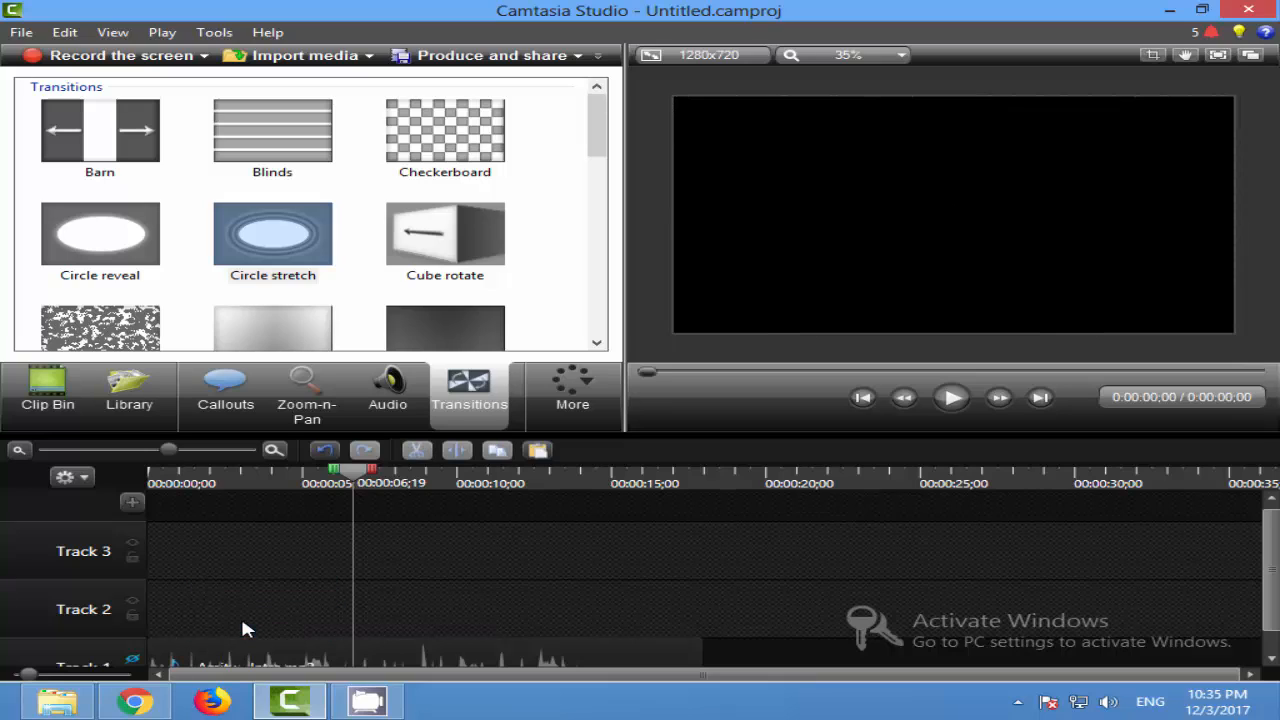
{"action": "left_click", "coordinate": [157, 403]}
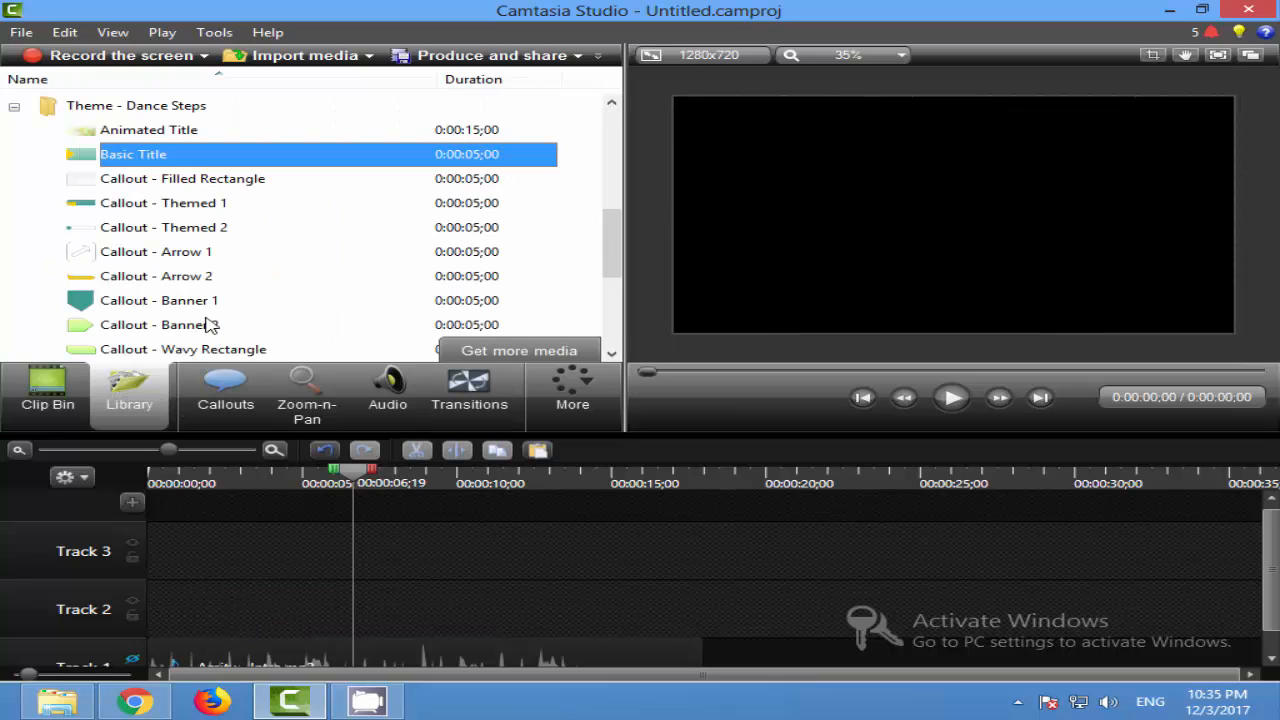
{"action": "left_click_drag", "start_coordinate": [207, 183], "coordinate": [233, 512]}
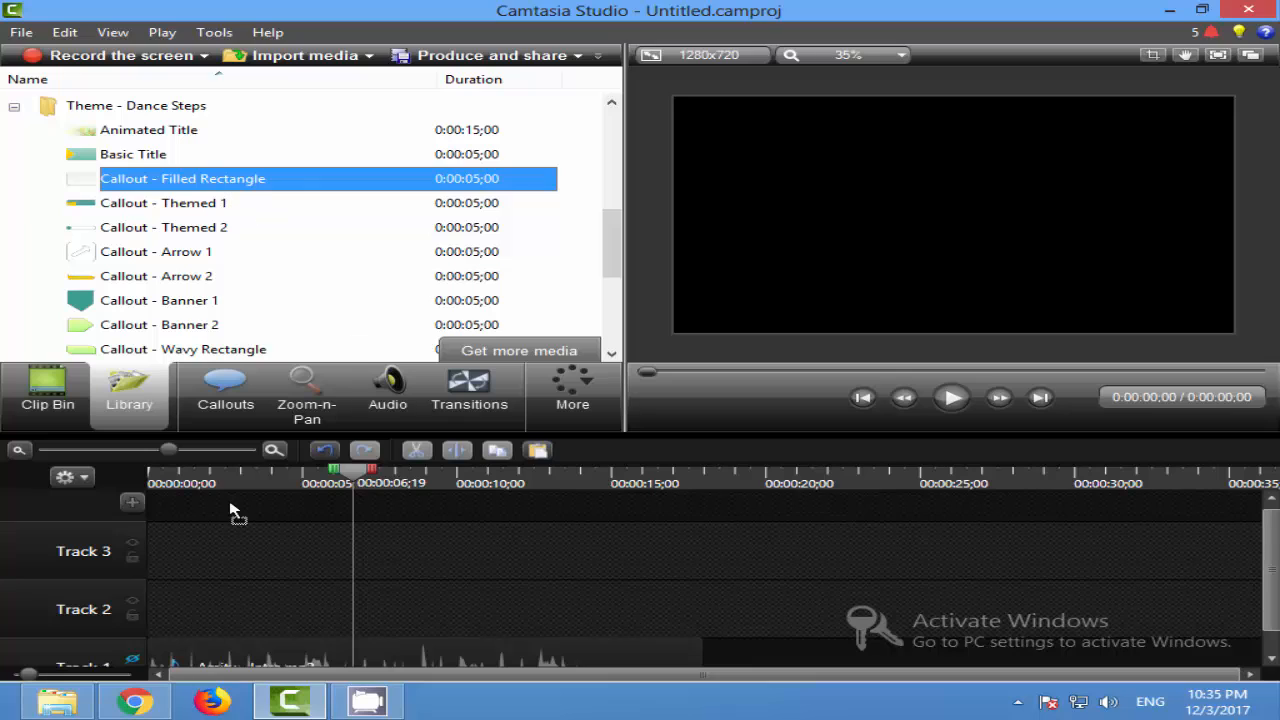
{"action": "left_click_drag", "start_coordinate": [243, 628], "coordinate": [244, 612]}
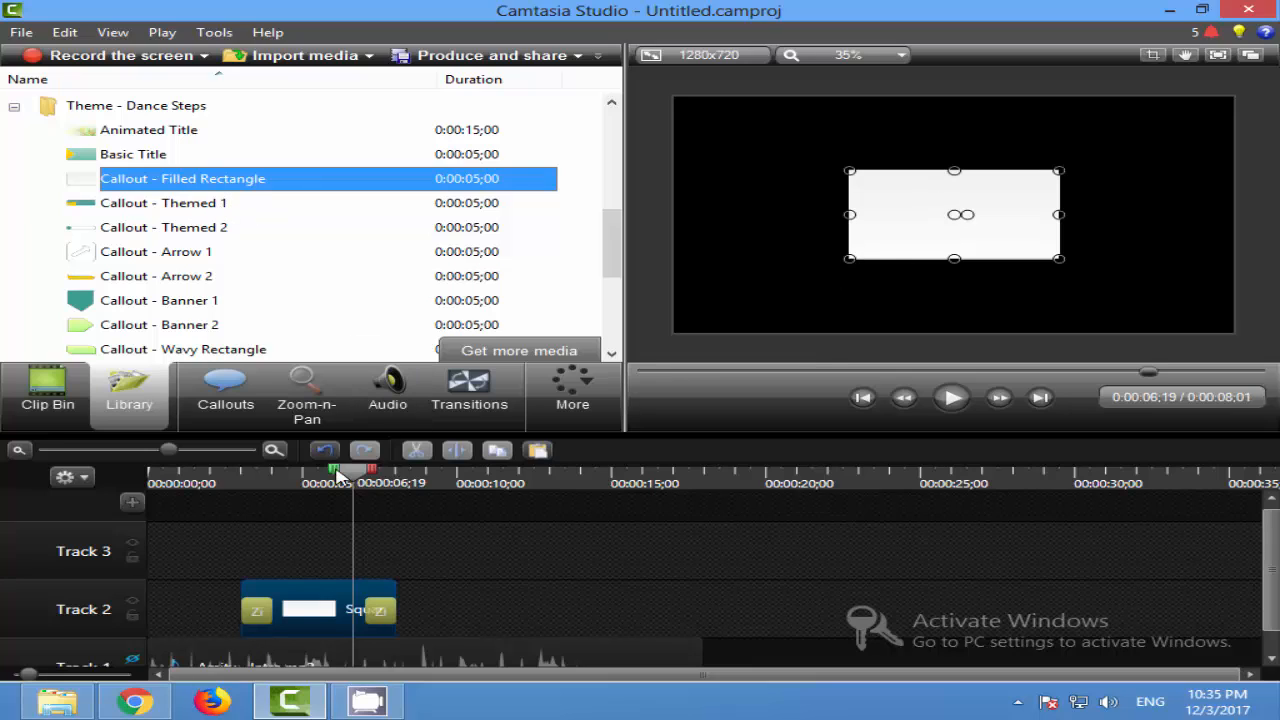
- Play the filled rectangle callout from just before its start, and stop the preview partway through
{"action": "left_click_drag", "start_coordinate": [356, 470], "coordinate": [222, 473]}
{"action": "left_click", "coordinate": [954, 400]}
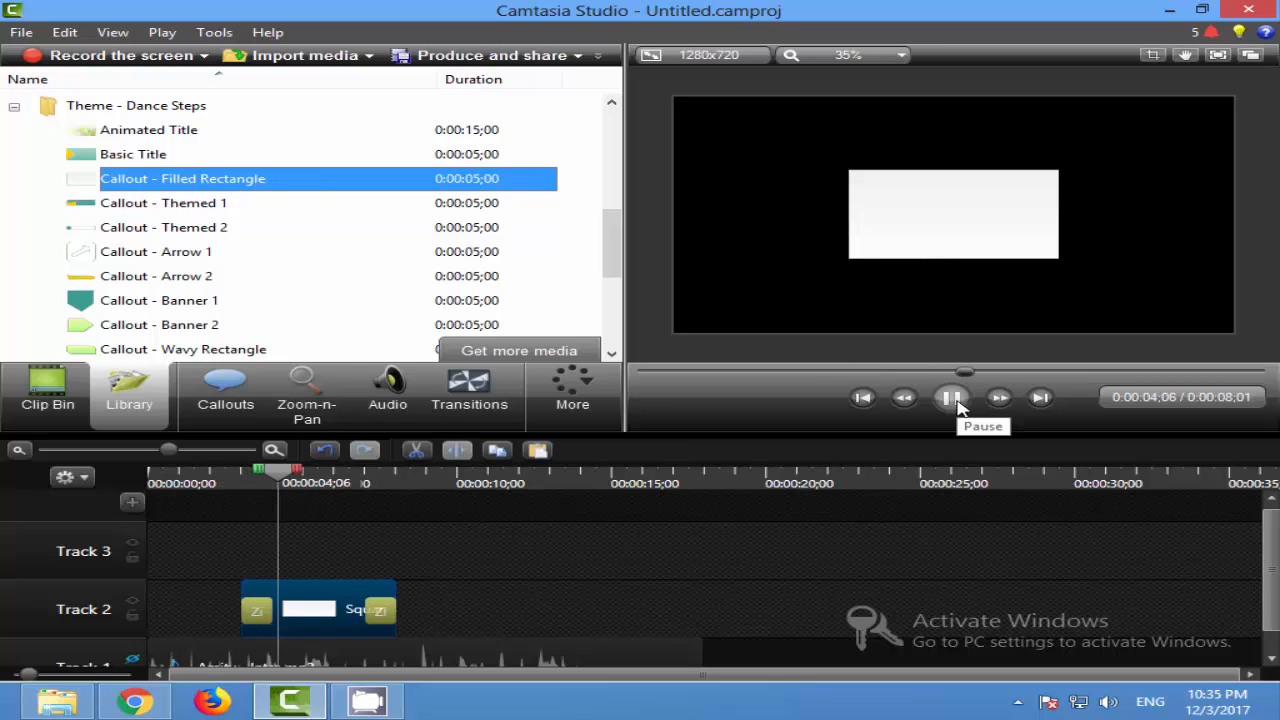
{"action": "left_click", "coordinate": [954, 400]}
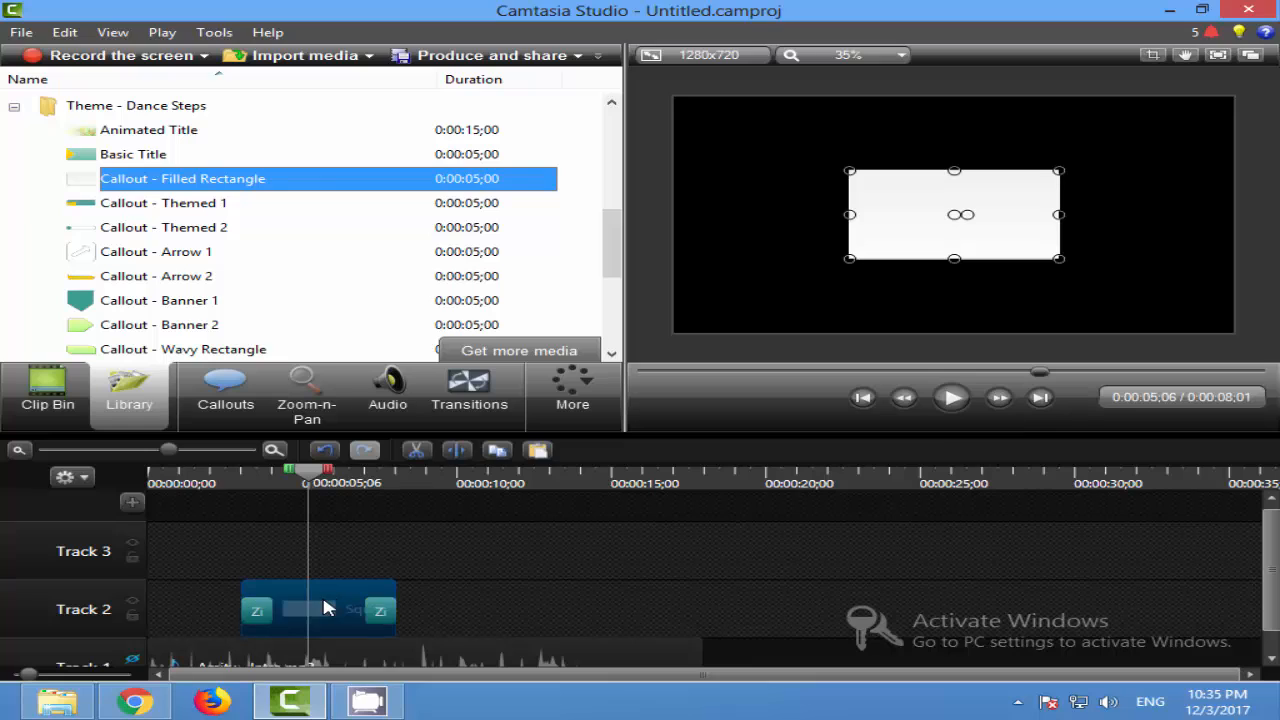
- Add Callout - Themed 1 from the library, delete the filled rectangle, and put the themed callout on Track 2
{"action": "left_click_drag", "start_coordinate": [178, 208], "coordinate": [281, 559]}
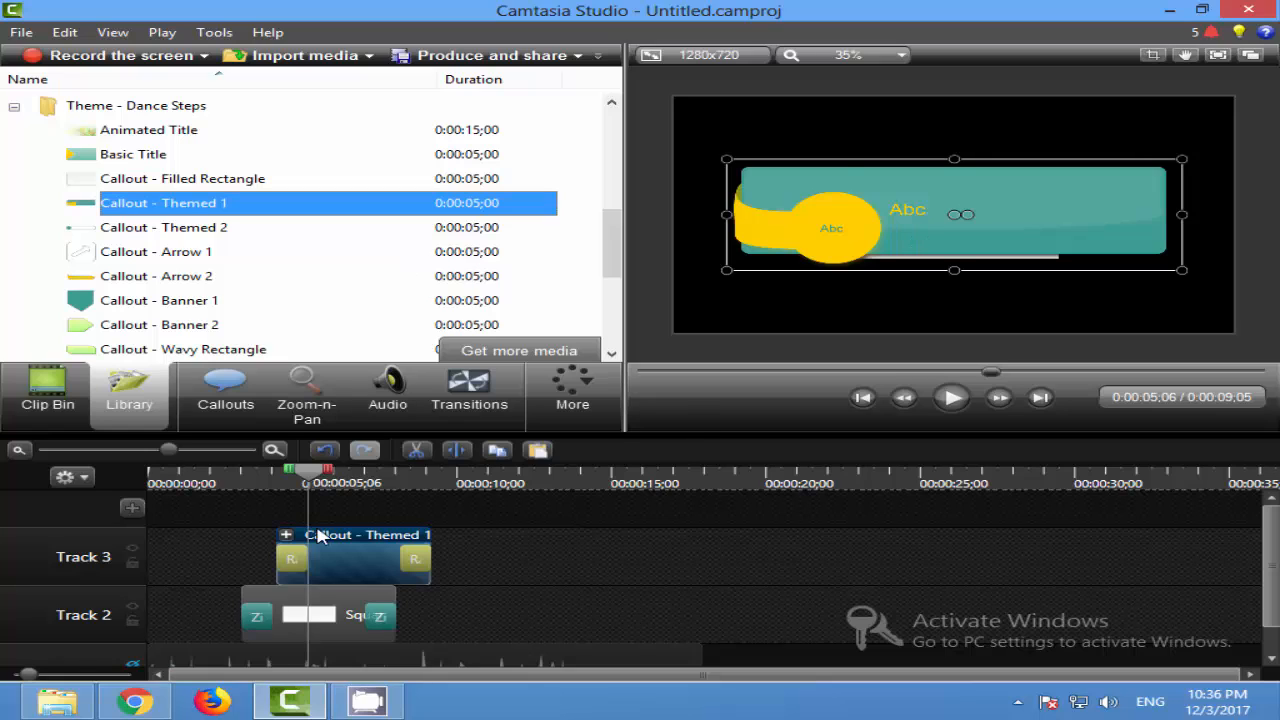
{"action": "left_click_drag", "start_coordinate": [320, 487], "coordinate": [277, 485]}
{"action": "left_click", "coordinate": [310, 628]}
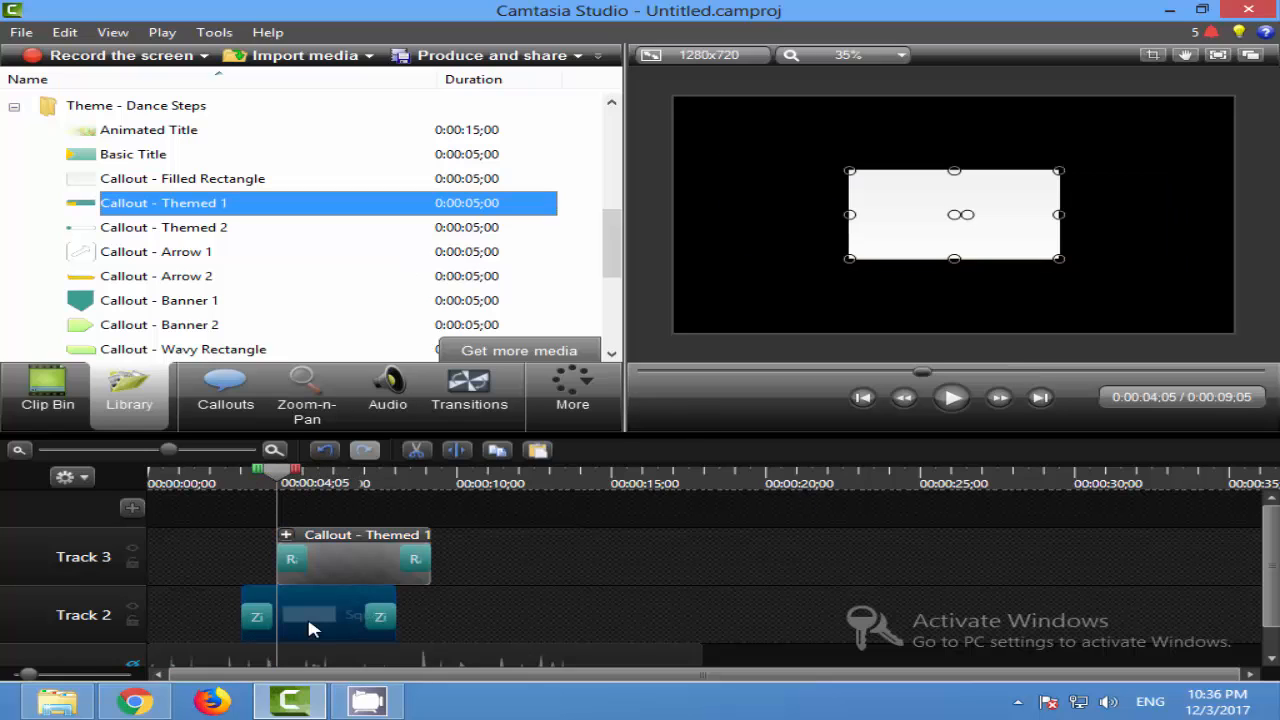
{"action": "key", "text": "Delete"}
{"action": "left_click_drag", "start_coordinate": [347, 570], "coordinate": [315, 626]}
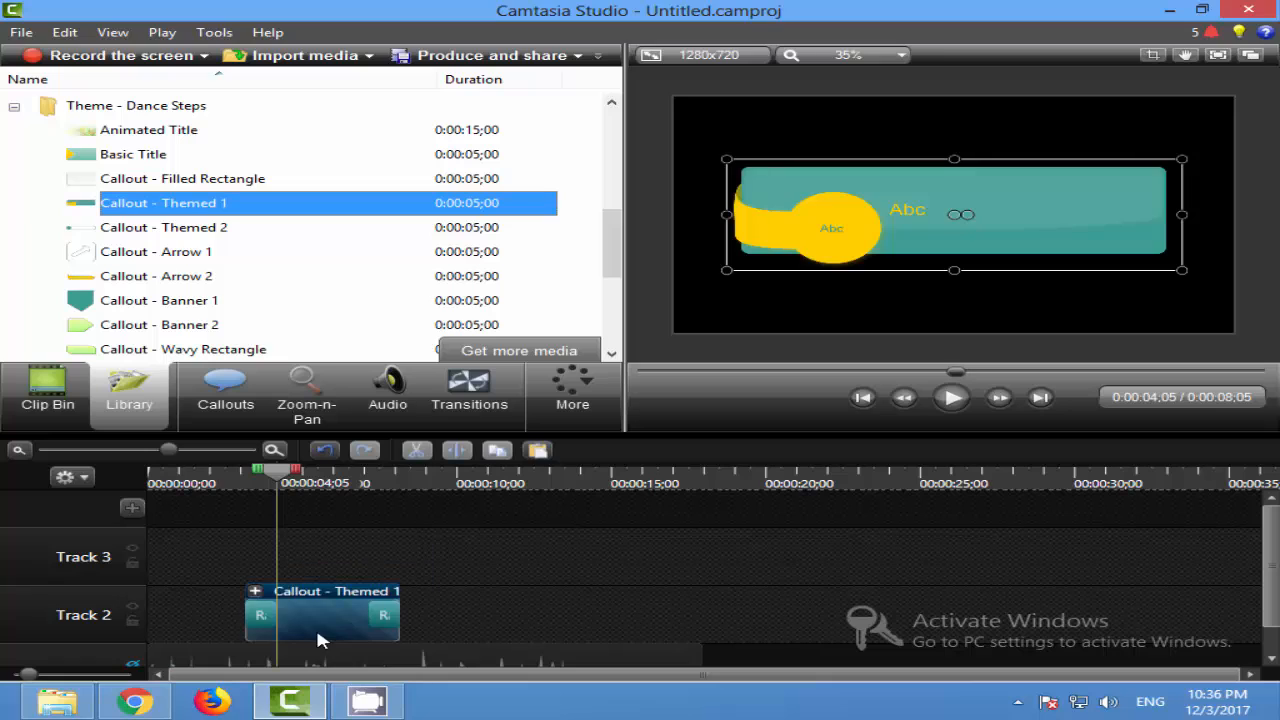
- Expand the Callout - Themed 1 group, preview it, and inspect the callout's editable text
{"action": "left_click", "coordinate": [255, 591]}
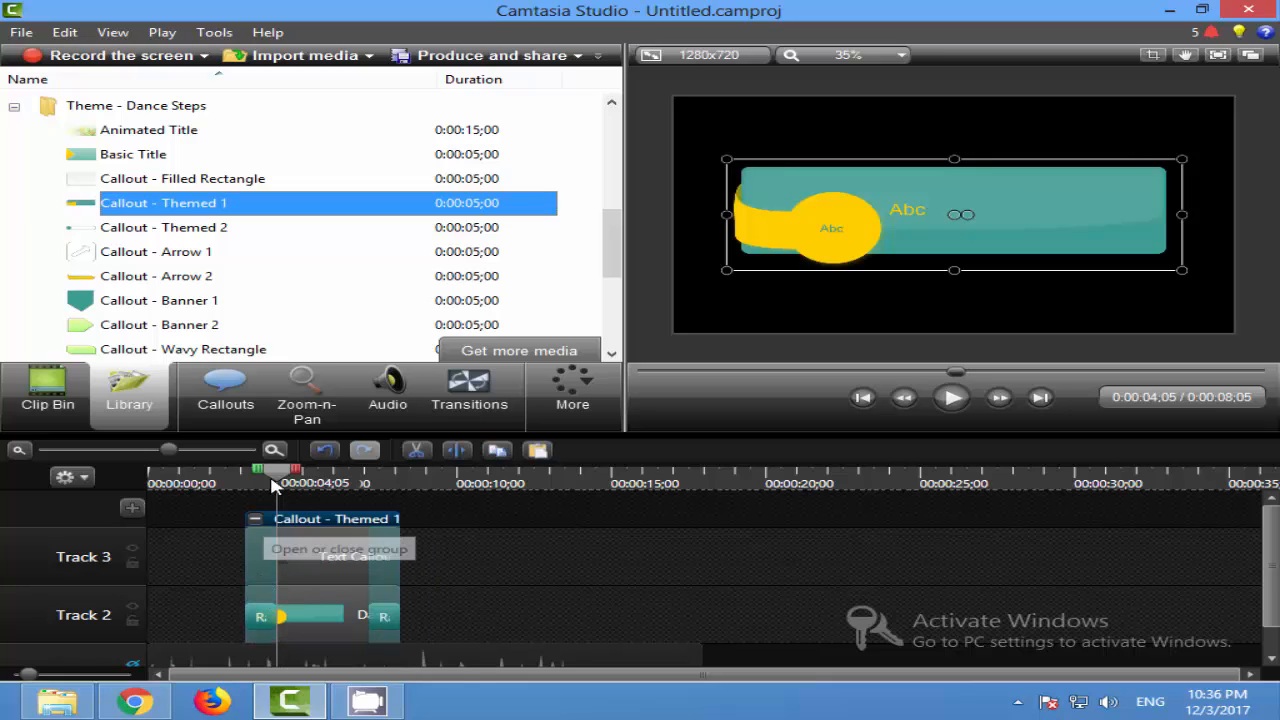
{"action": "left_click_drag", "start_coordinate": [276, 485], "coordinate": [251, 483]}
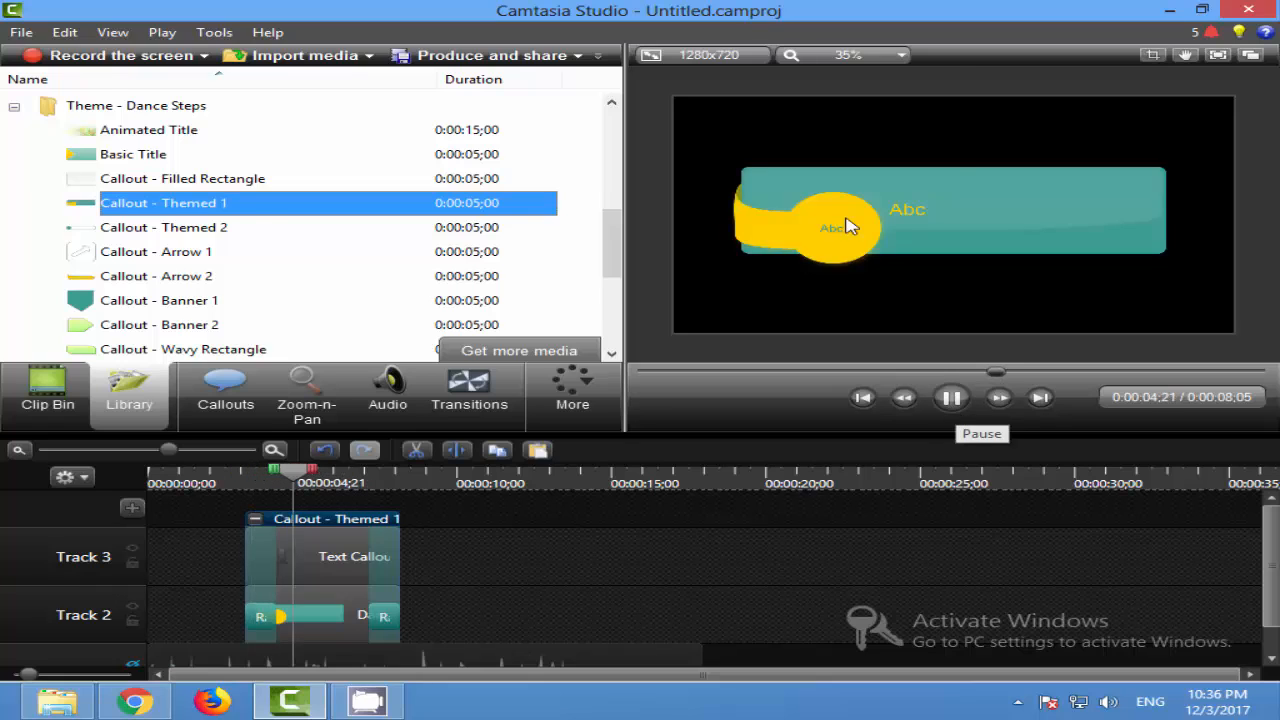
{"action": "left_click", "coordinate": [846, 226]}
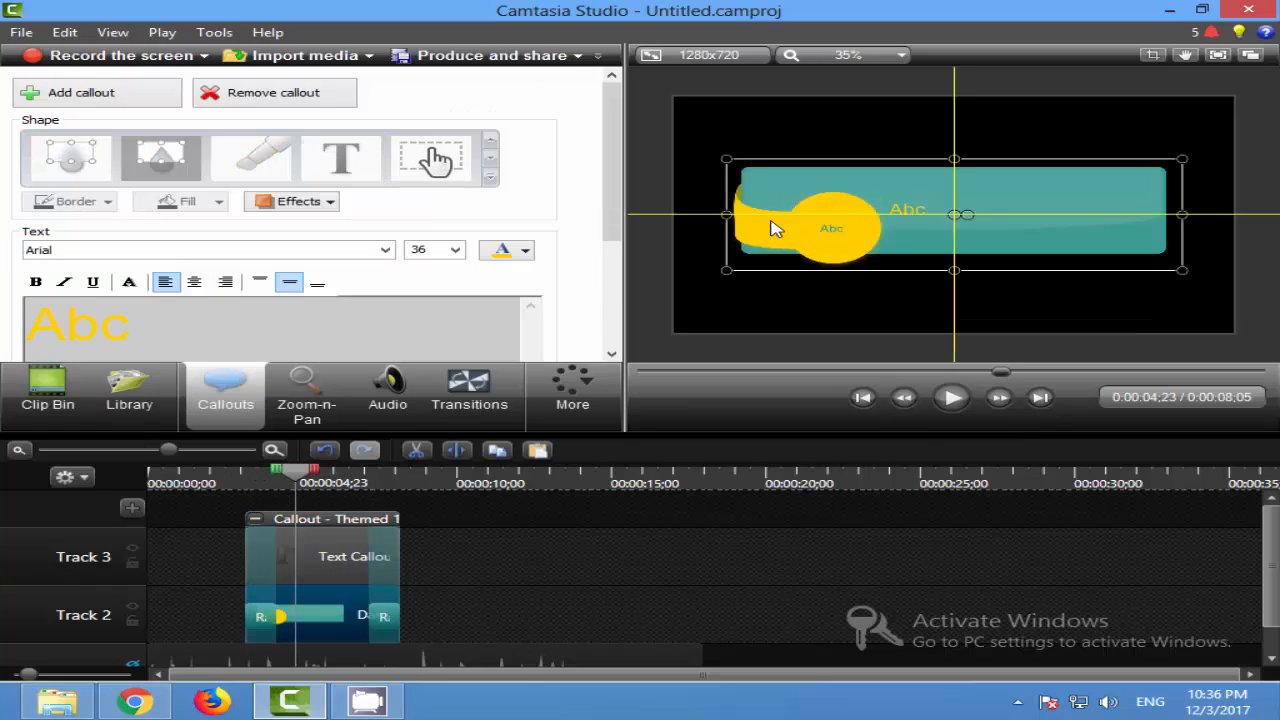
{"action": "left_click", "coordinate": [848, 237]}
{"action": "left_click", "coordinate": [904, 215]}
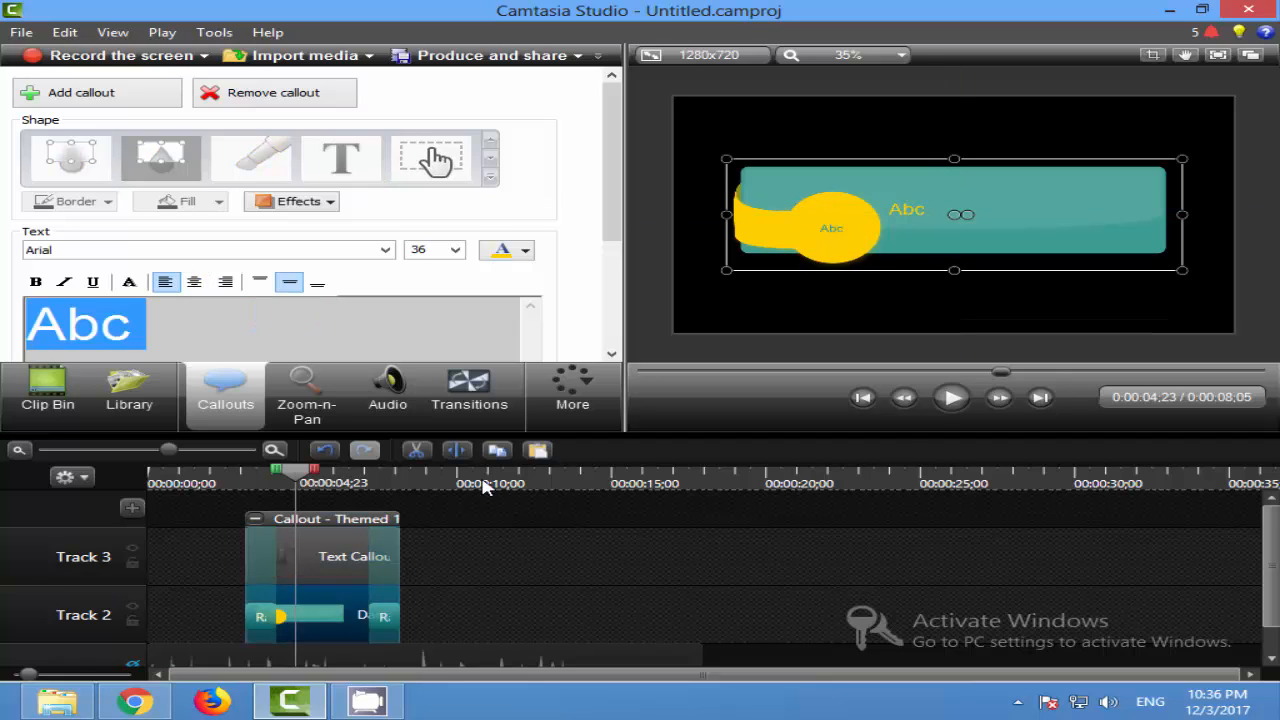
{"action": "left_click", "coordinate": [957, 407]}
{"action": "left_click", "coordinate": [957, 407]}
- Delete both clips inside the Callout - Themed 1 group, and preview Callout - Themed 2 in the library
{"action": "left_click_drag", "start_coordinate": [466, 548], "coordinate": [257, 632]}
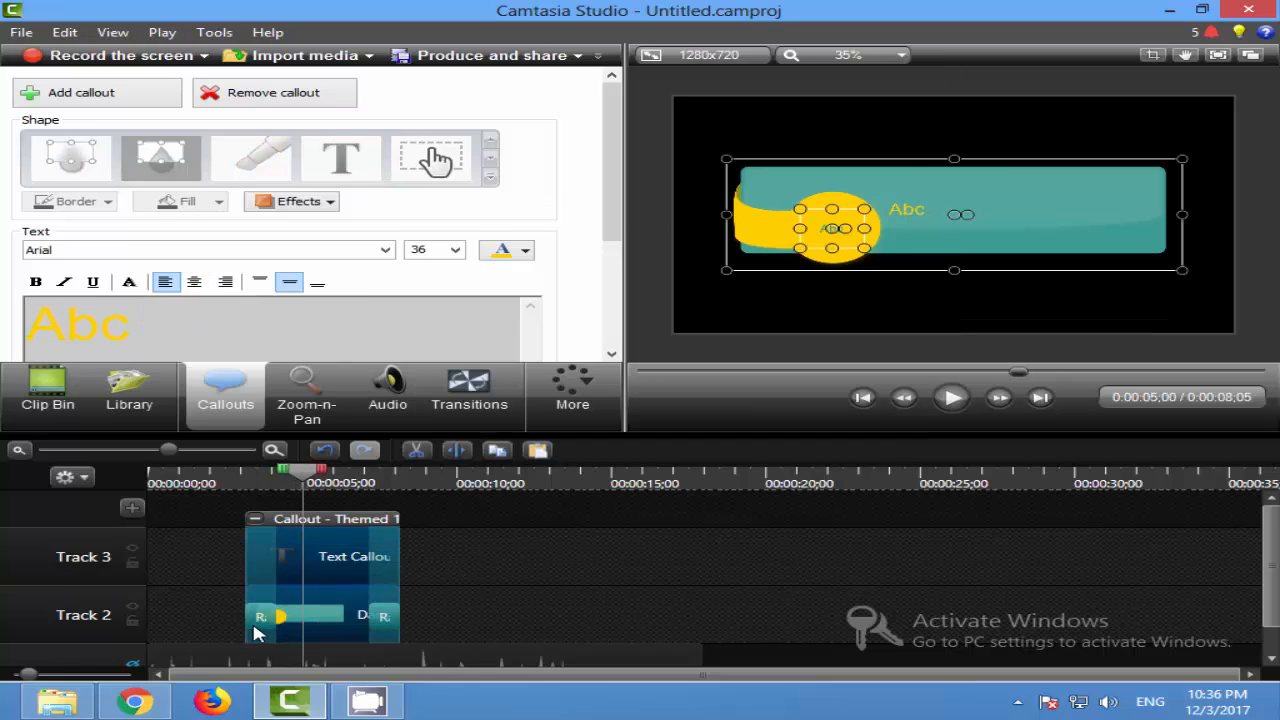
{"action": "key", "text": "Delete"}
{"action": "left_click", "coordinate": [121, 425]}
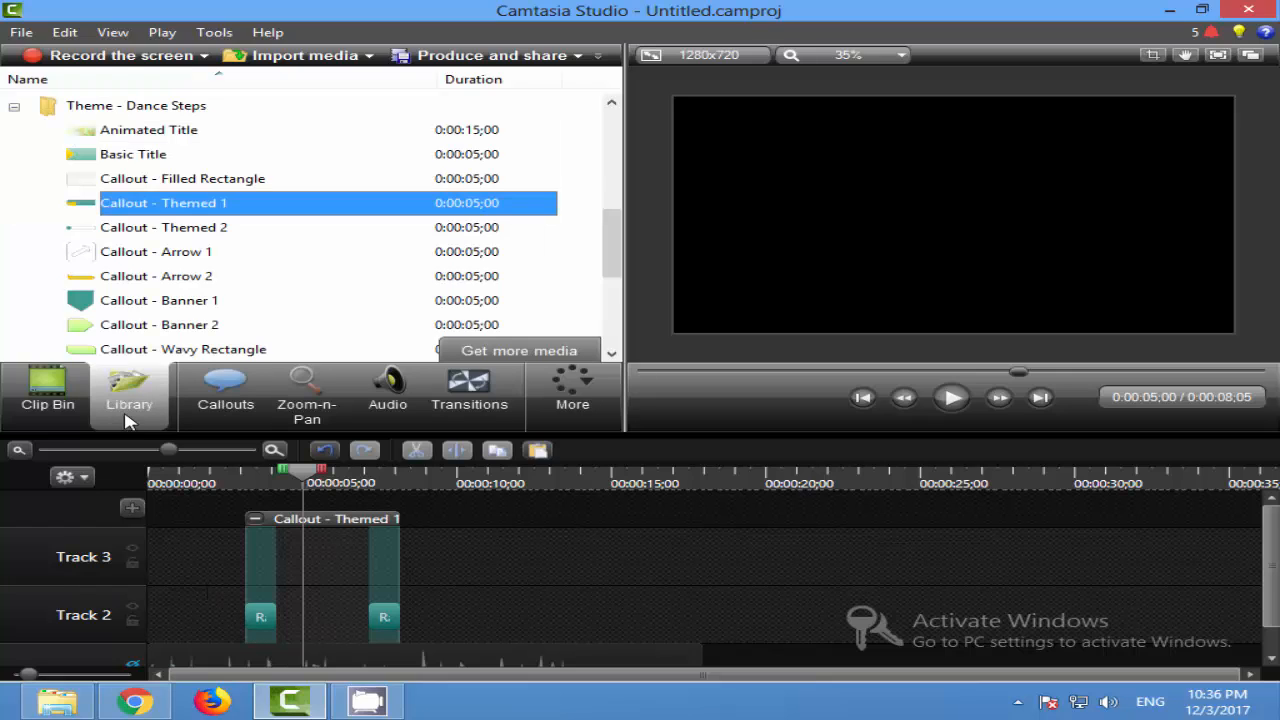
{"action": "left_click", "coordinate": [196, 229]}
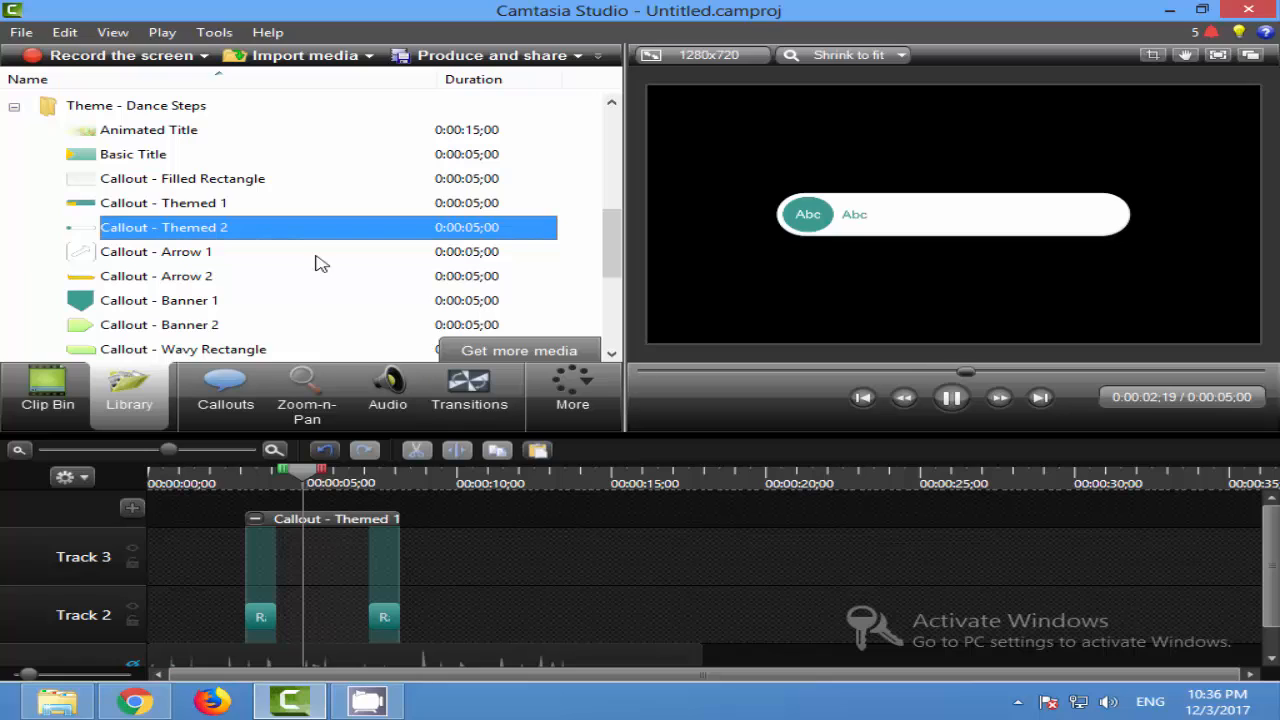
- Collapse the emptied Callout - Themed 1 group and play the timeline from about 2 seconds
{"action": "left_click", "coordinate": [255, 518]}
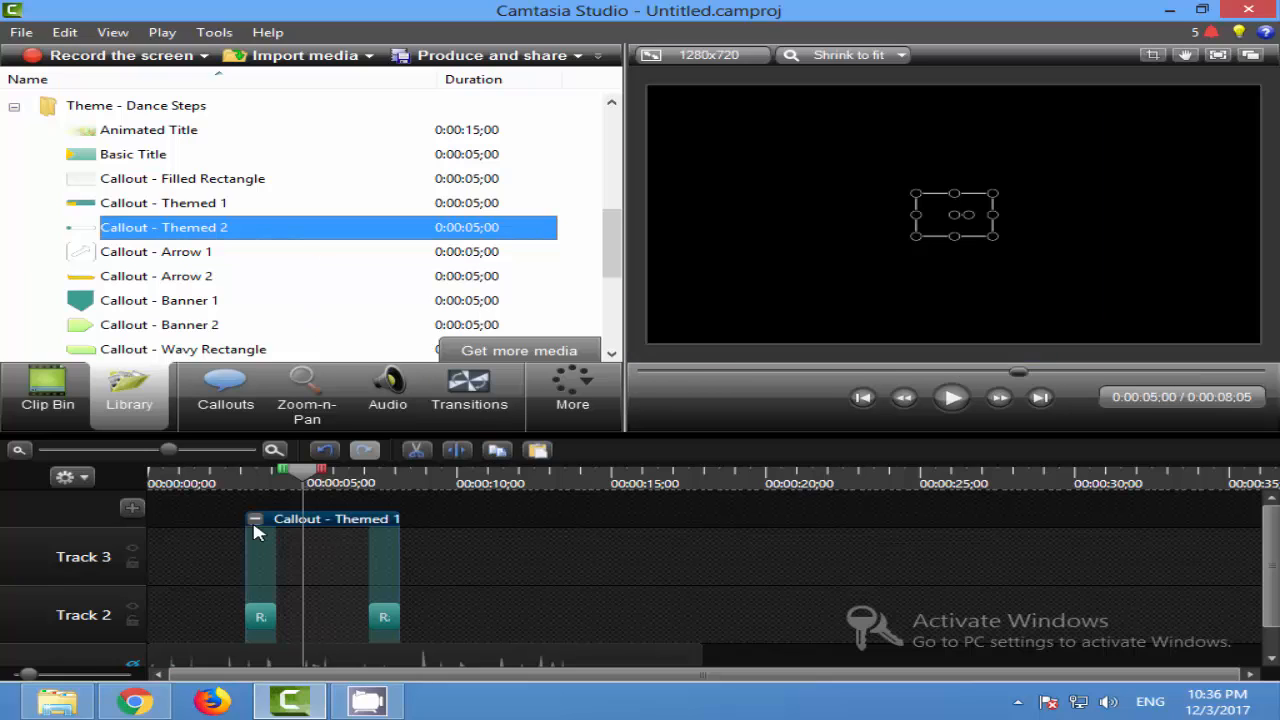
{"action": "left_click_drag", "start_coordinate": [312, 480], "coordinate": [234, 480]}
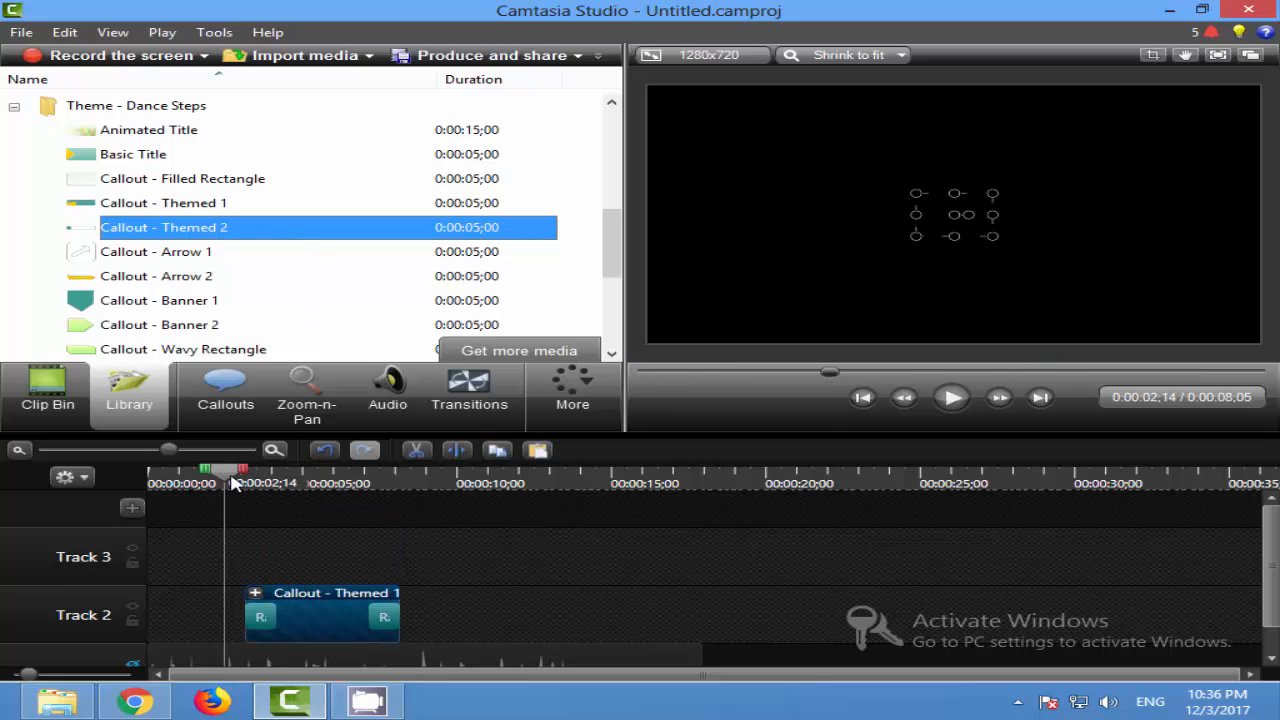
{"action": "left_click", "coordinate": [952, 397]}
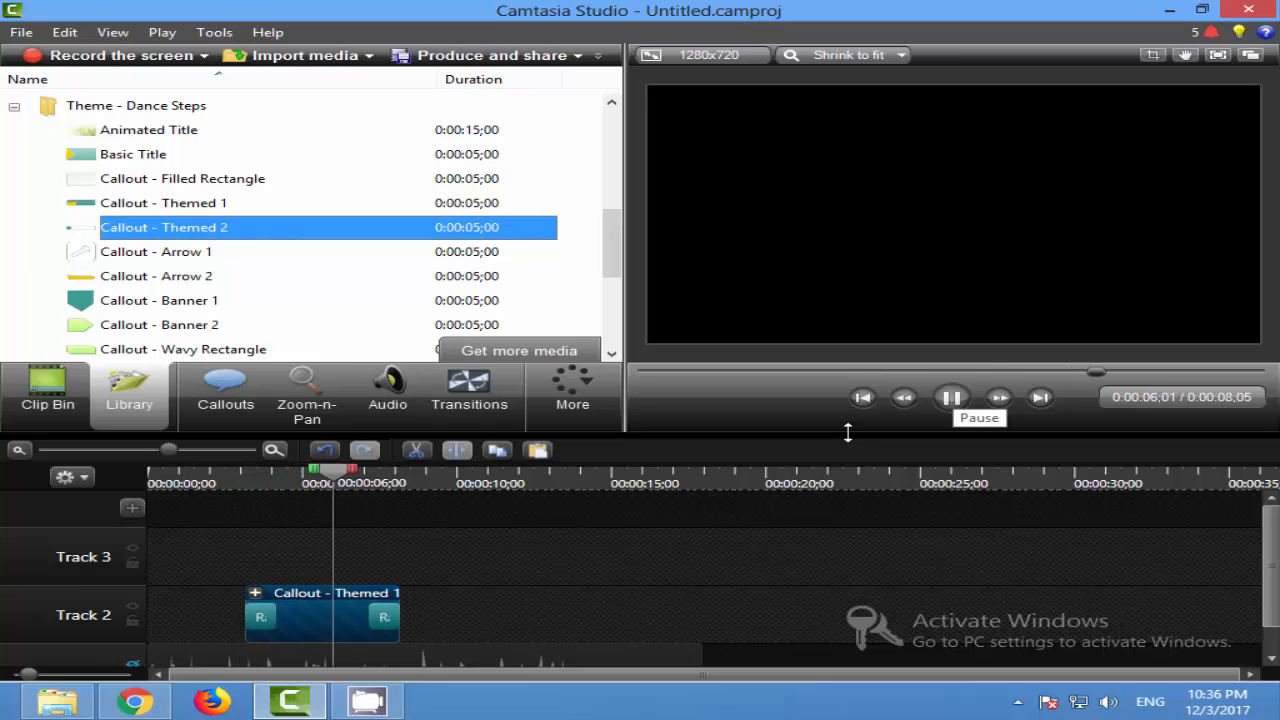
{"action": "left_click", "coordinate": [955, 399]}
- Reopen the emptied Callout - Themed 1 group and play the timeline briefly across it
{"action": "left_click", "coordinate": [275, 610]}
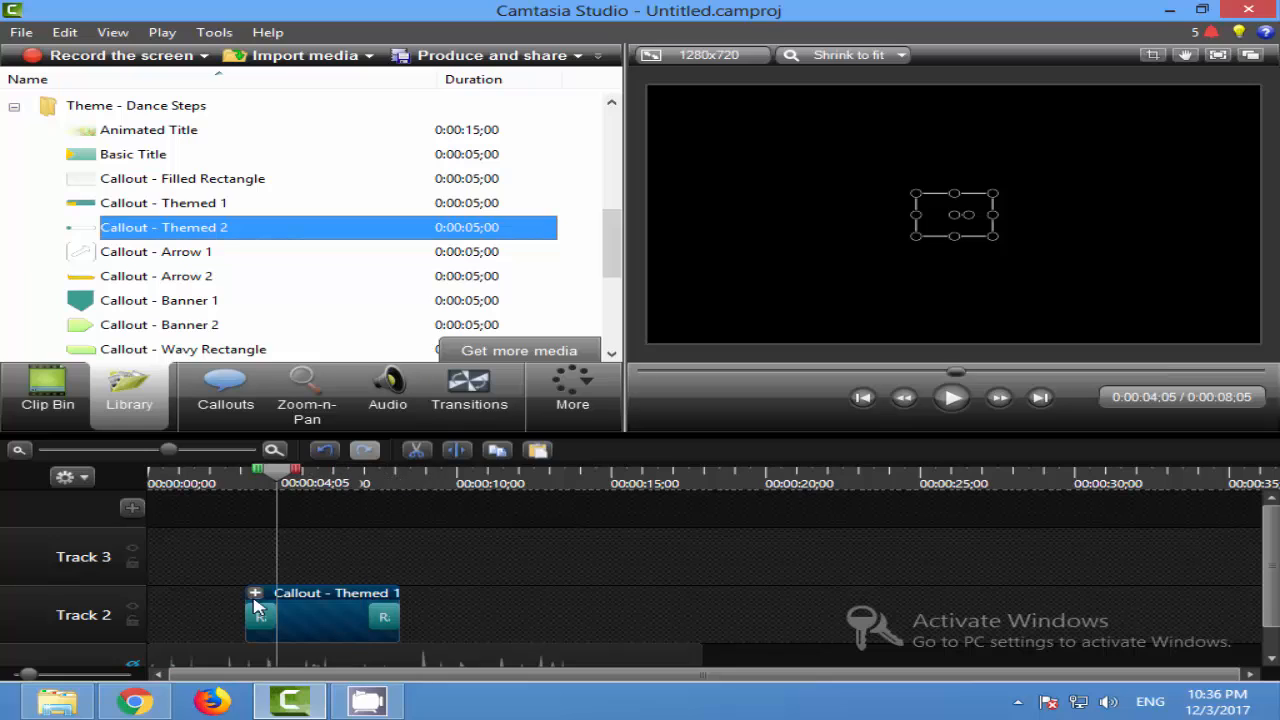
{"action": "left_click", "coordinate": [255, 593]}
{"action": "left_click", "coordinate": [951, 398]}
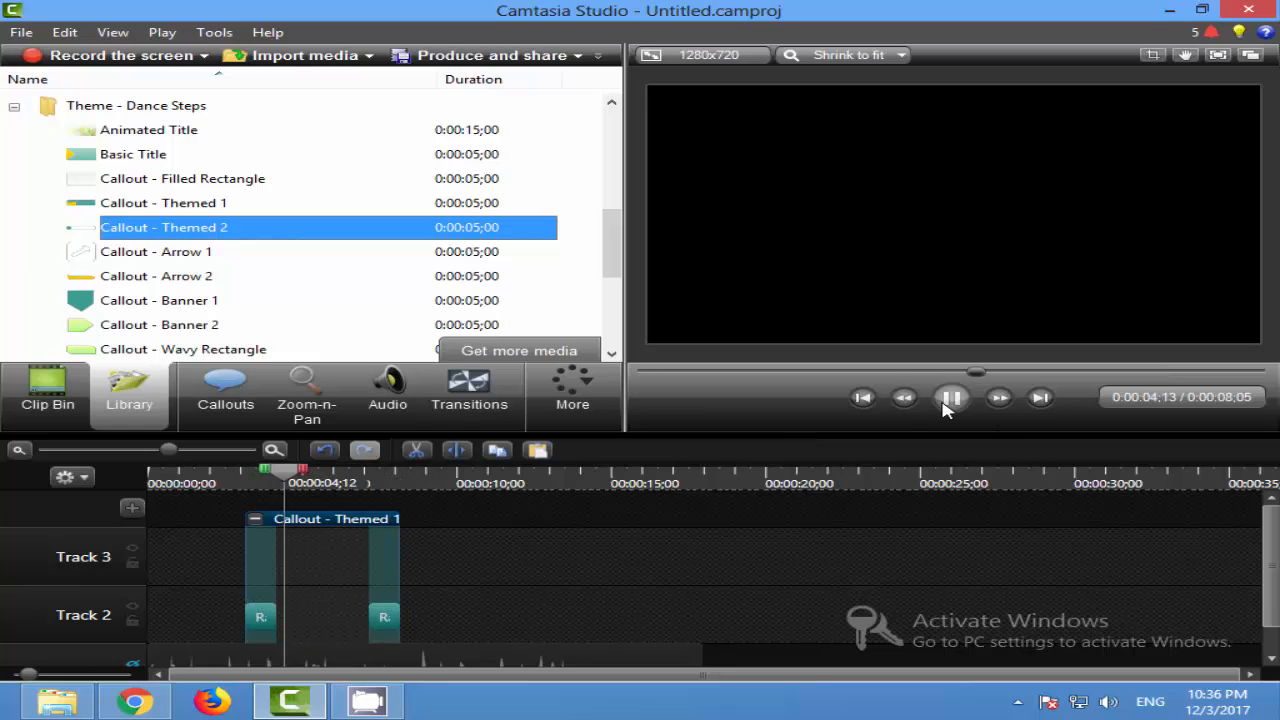
{"action": "left_click", "coordinate": [951, 399]}
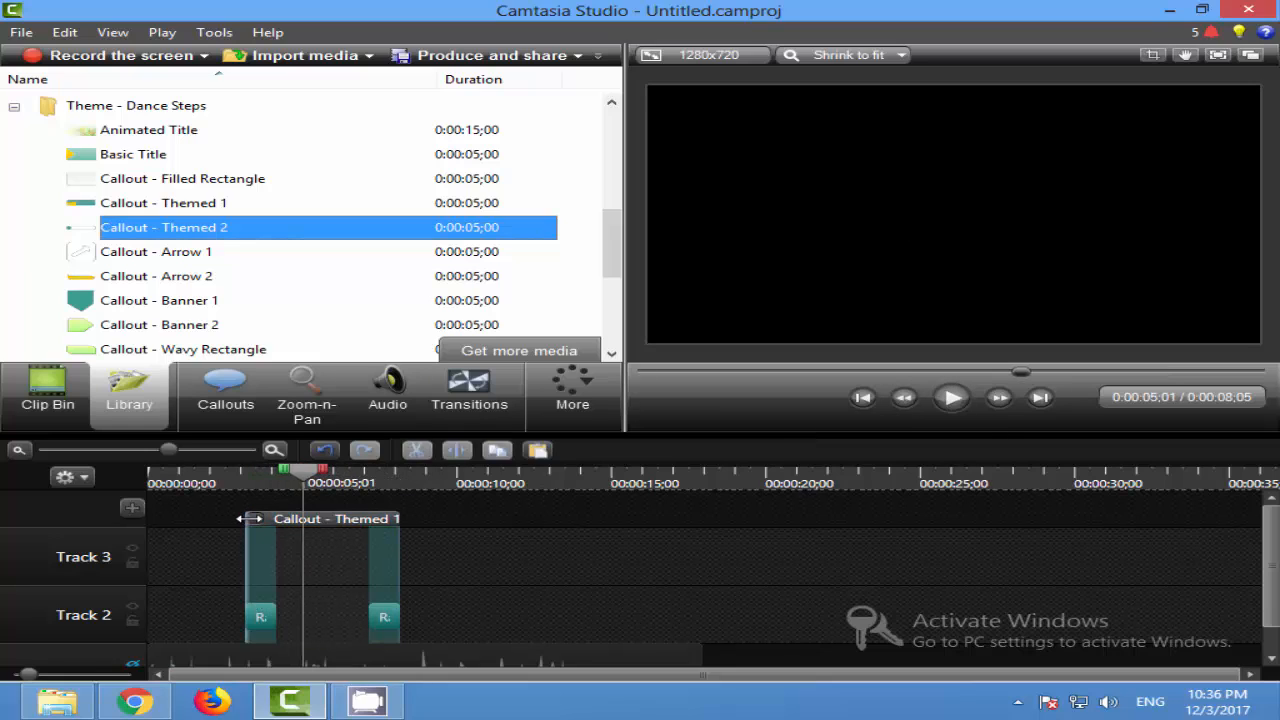
- Collapse the emptied Callout - Themed 1 group, replay it from about 1 second, and delete it from Track 2
{"action": "left_click", "coordinate": [277, 483]}
{"action": "left_click_drag", "start_coordinate": [277, 480], "coordinate": [190, 480]}
{"action": "left_click", "coordinate": [723, 555]}
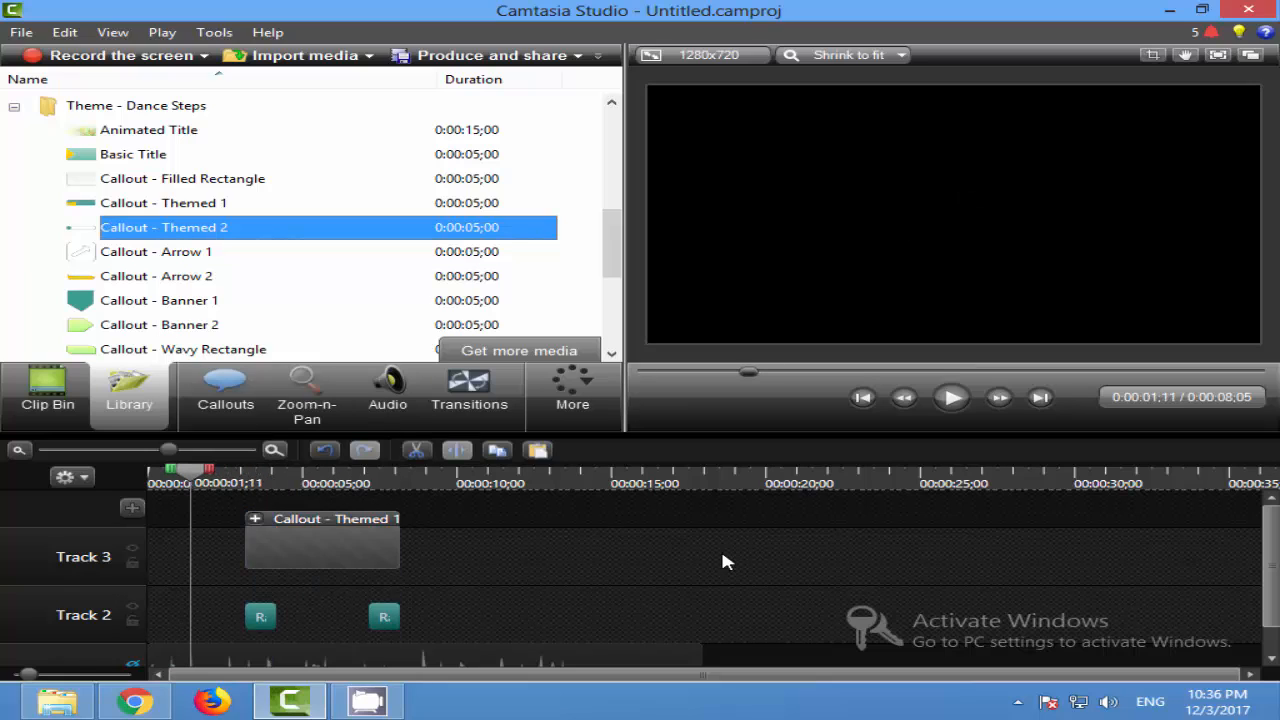
{"action": "left_click", "coordinate": [944, 406]}
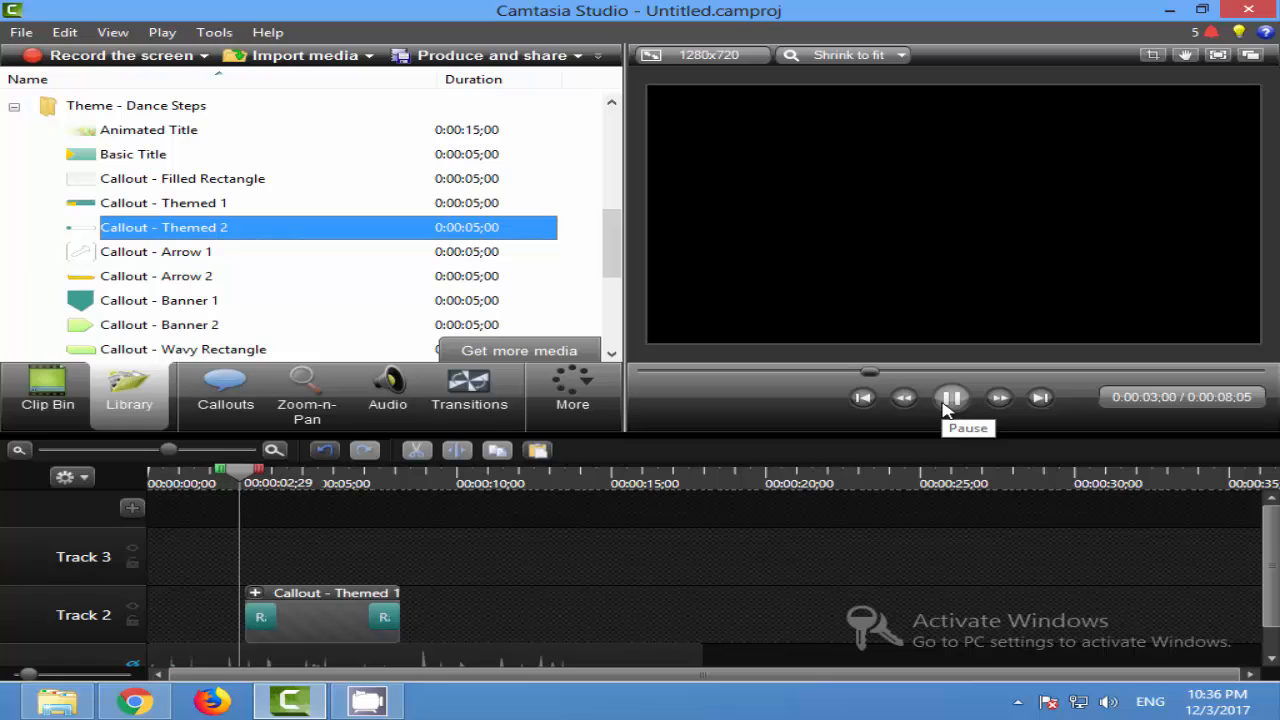
{"action": "left_click", "coordinate": [946, 406]}
{"action": "left_click", "coordinate": [305, 625]}
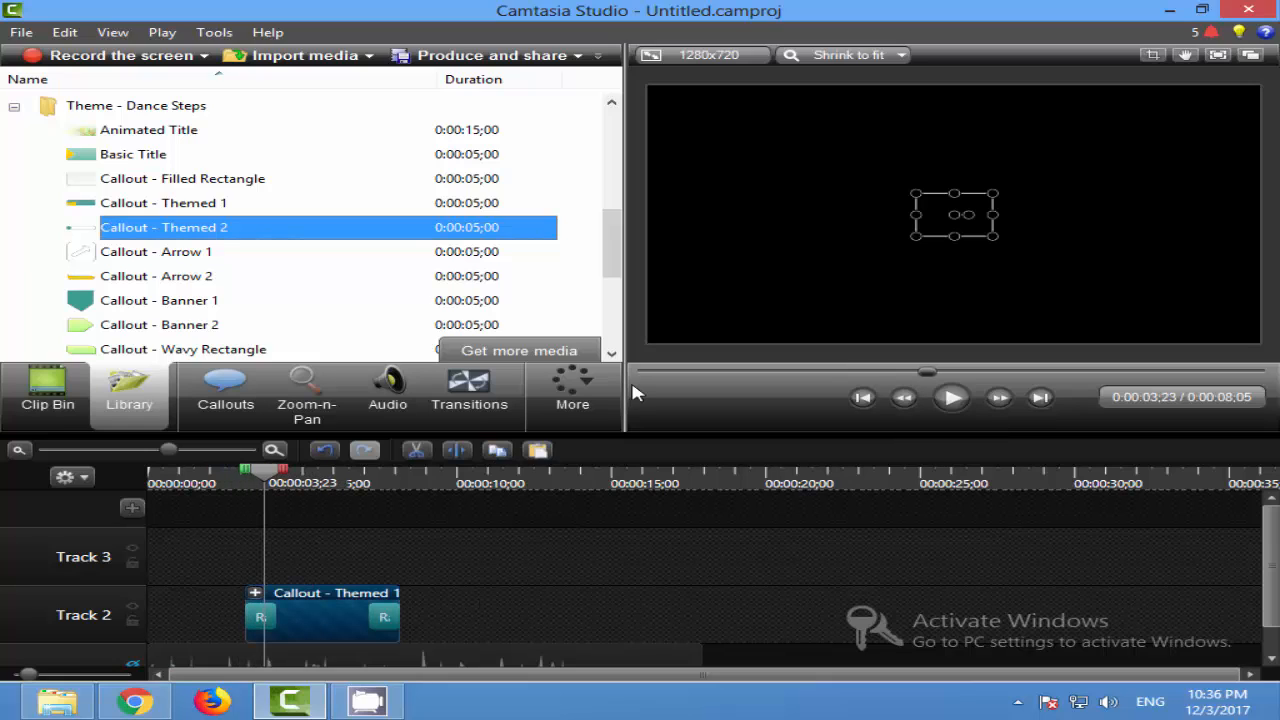
{"action": "key", "text": "Delete"}
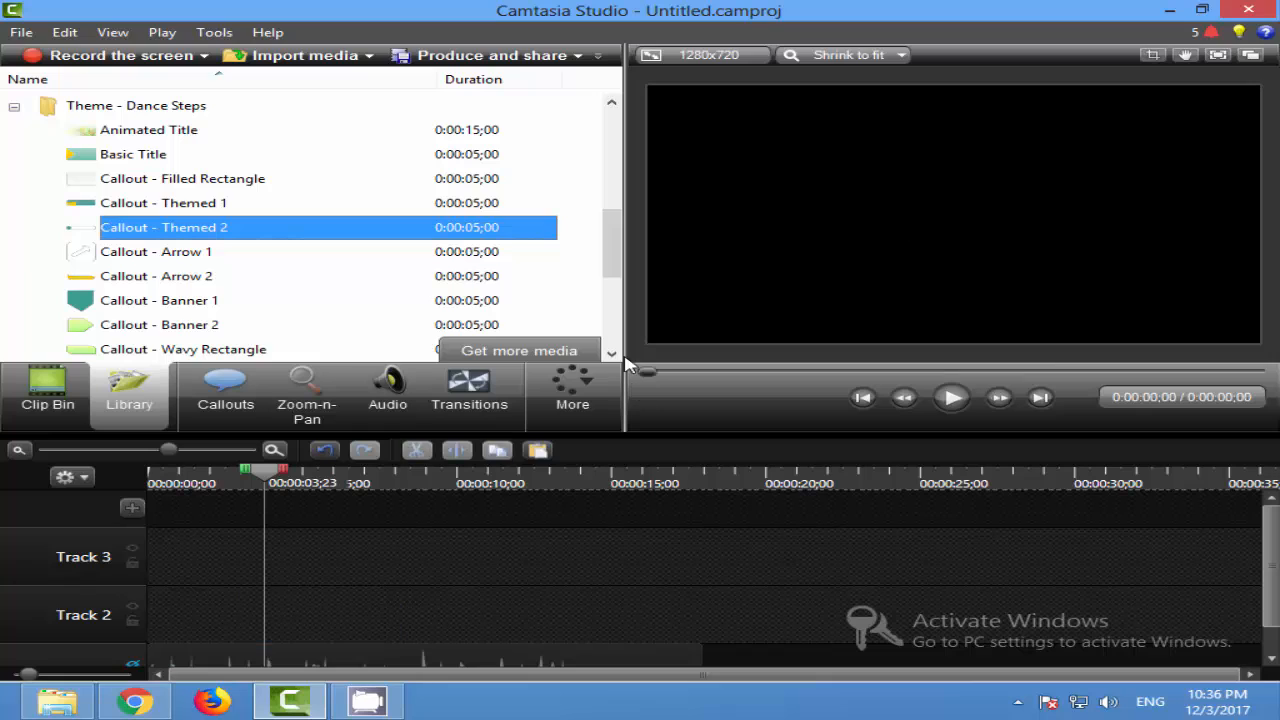
- Preview Callout - Arrow 1, Callout - Arrow 2 and Callout - Banner 1 from the Dance Steps theme
{"action": "left_click", "coordinate": [180, 251]}
{"action": "left_click", "coordinate": [952, 397]}
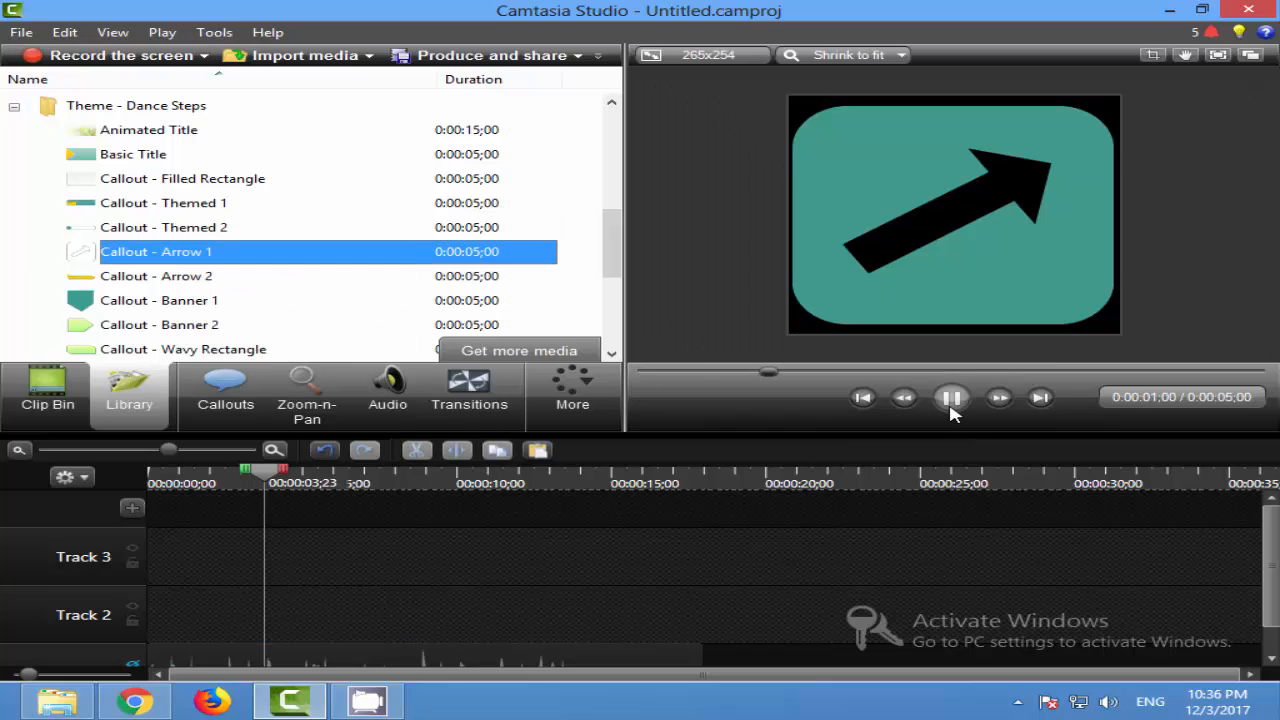
{"action": "left_click", "coordinate": [208, 277]}
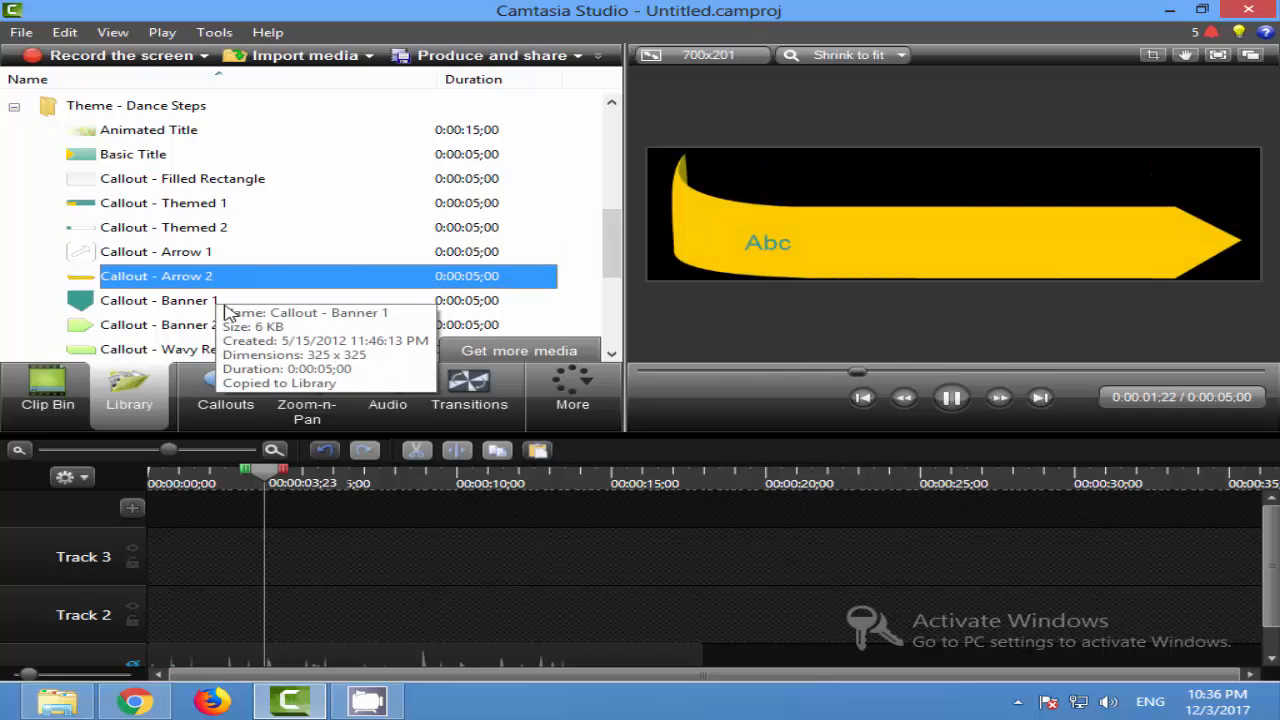
{"action": "left_click", "coordinate": [221, 305]}
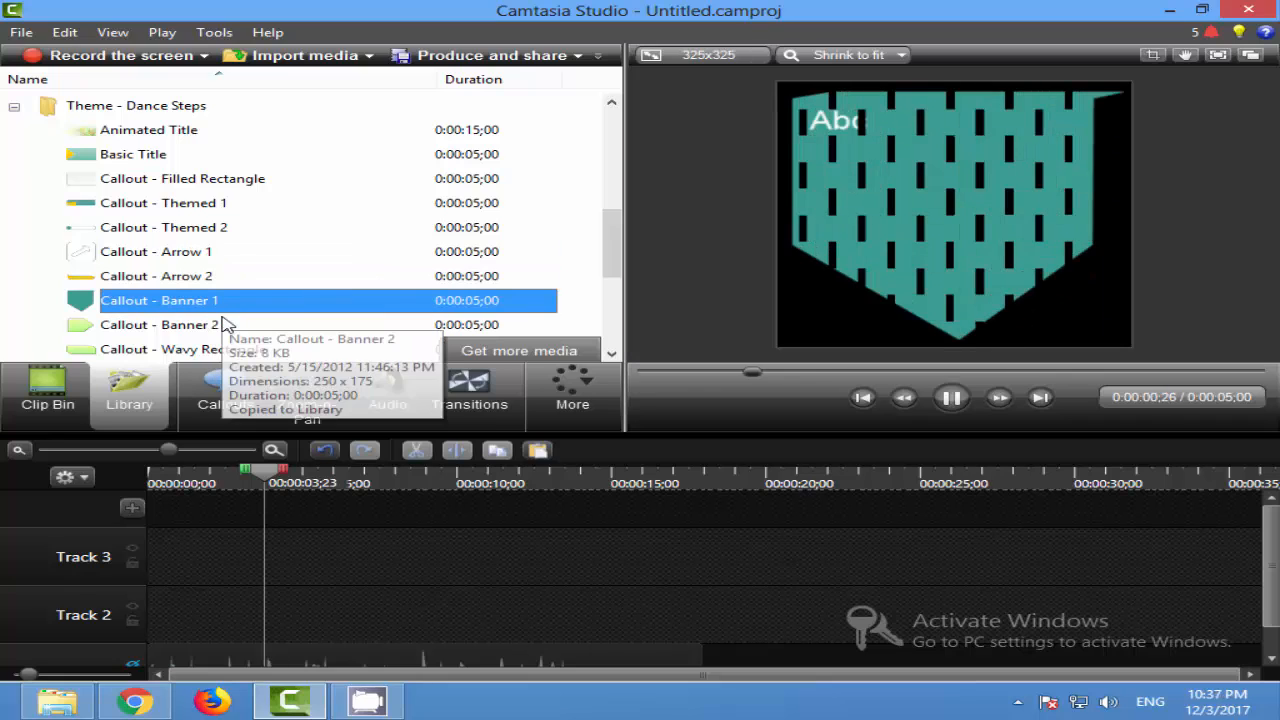
- Preview Callout - Banner 2, Callout - Wavy Rectangle, Callout - Wedge, Lower Third 1 and Lower Third 2 from the Dance Steps theme
{"action": "left_click", "coordinate": [222, 326]}
{"action": "scroll", "coordinate": [240, 310], "scroll_direction": "down", "scroll_amount": 4}
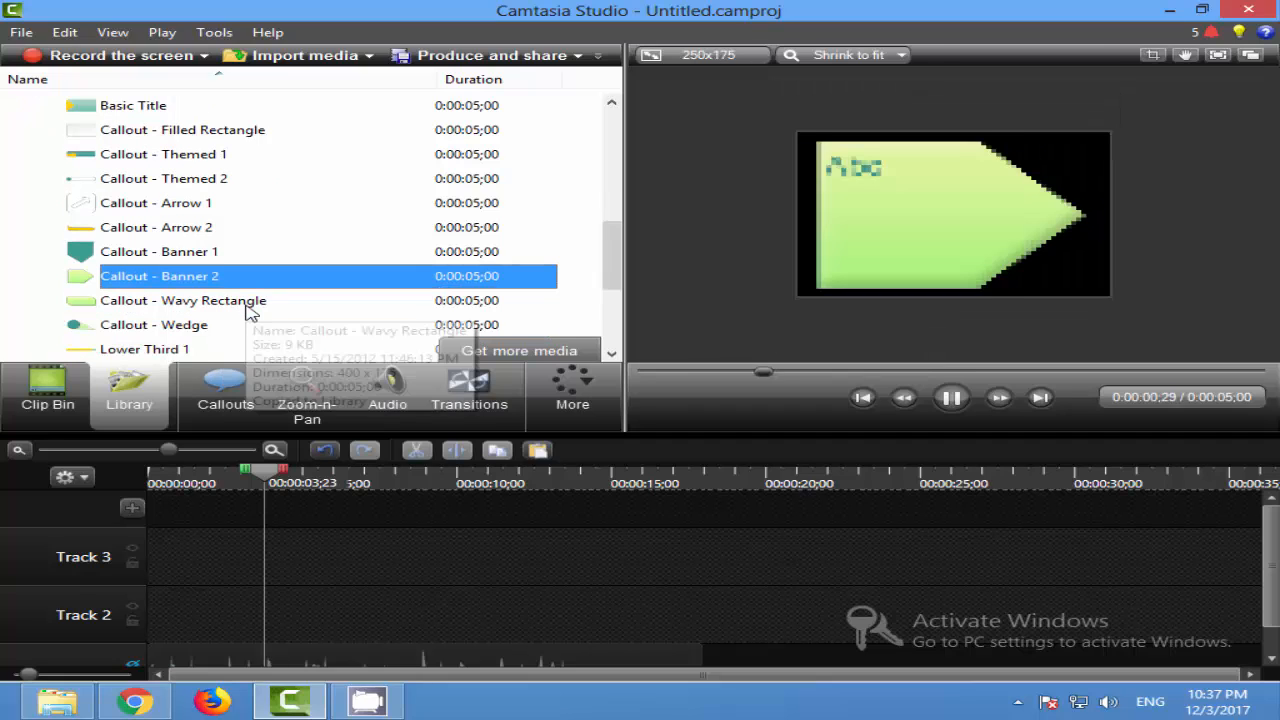
{"action": "left_click", "coordinate": [232, 259]}
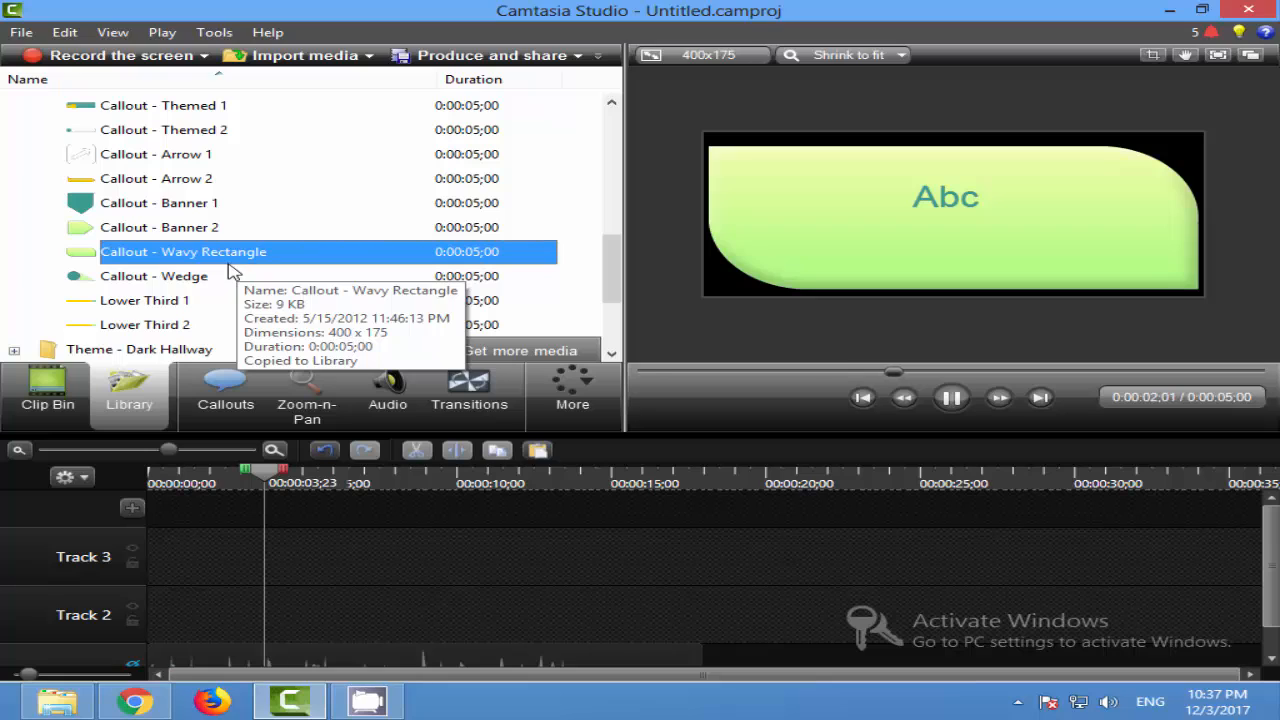
{"action": "left_click", "coordinate": [221, 280]}
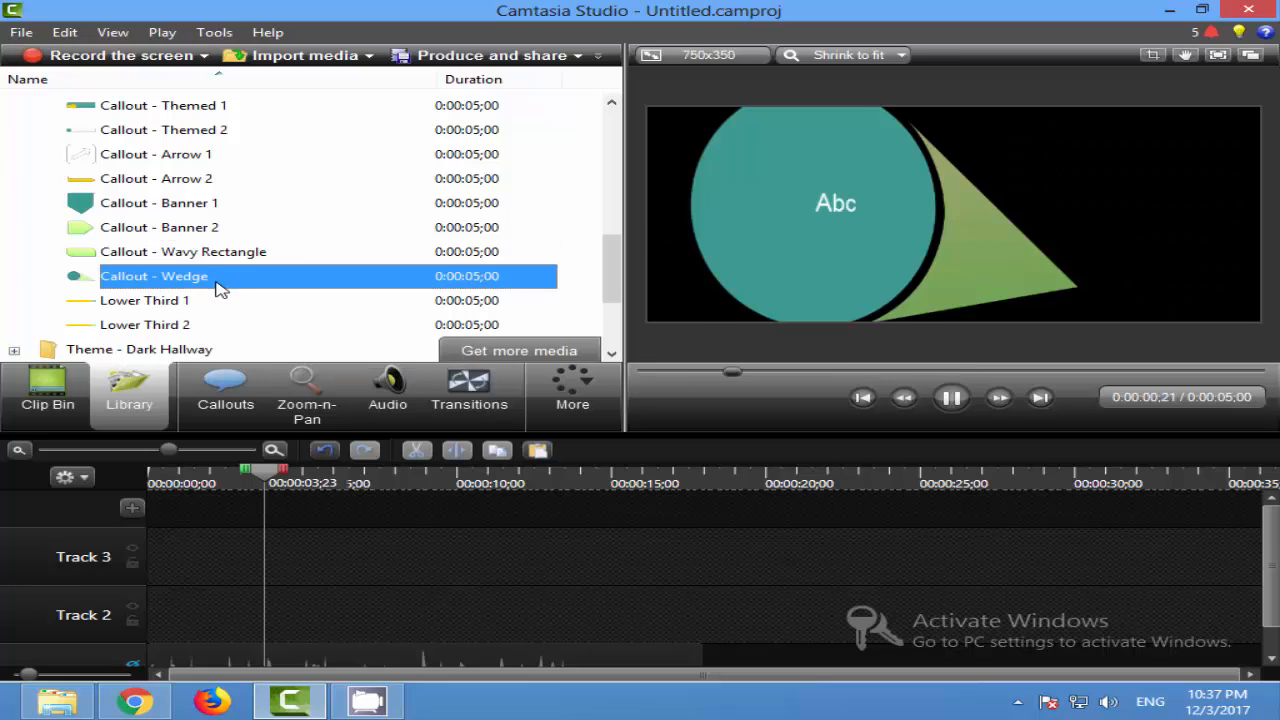
{"action": "left_click", "coordinate": [213, 305]}
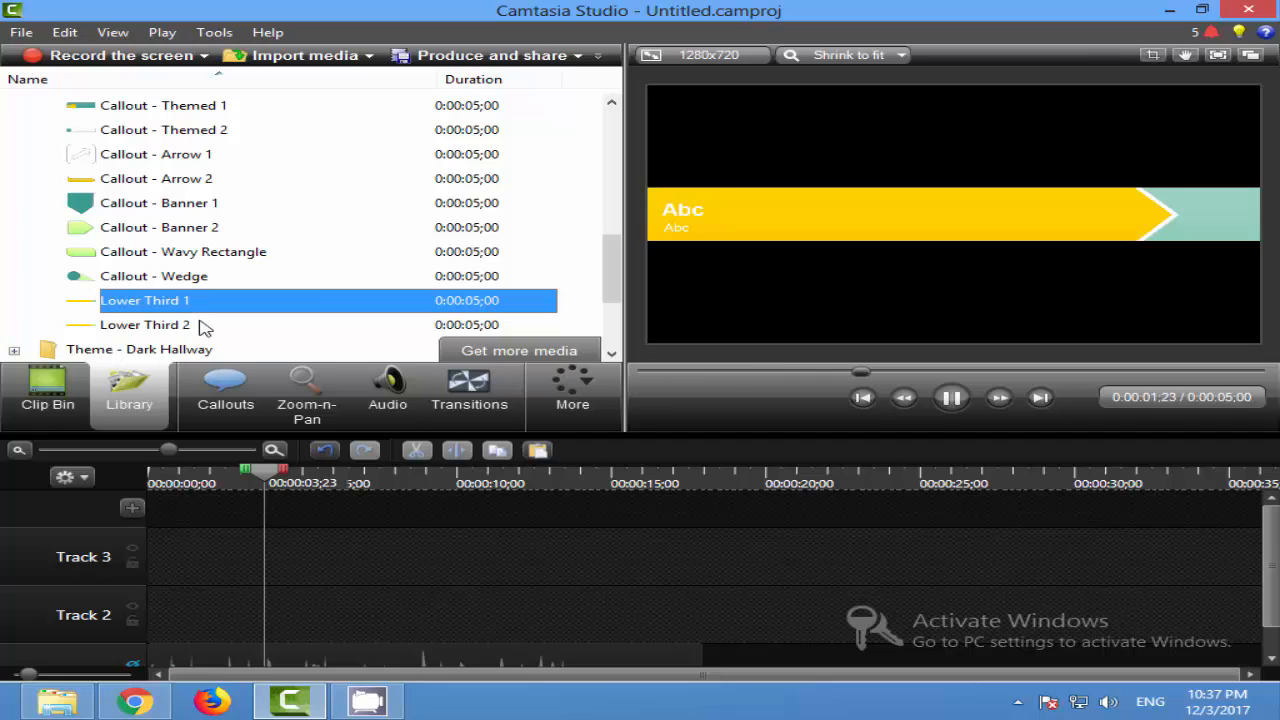
{"action": "left_click", "coordinate": [198, 328]}
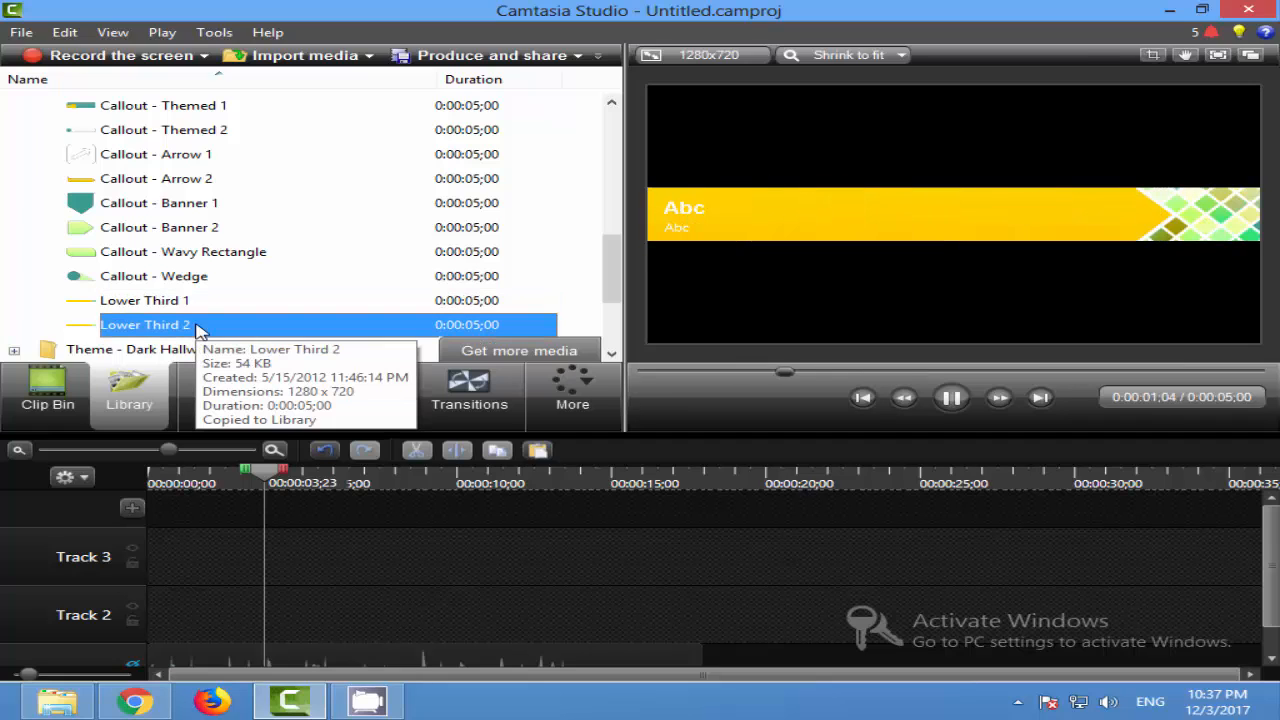
- Add Lower Third 1 to the timeline at the playhead and play it from about 5 seconds
{"action": "left_click", "coordinate": [195, 303]}
{"action": "right_click", "coordinate": [195, 303]}
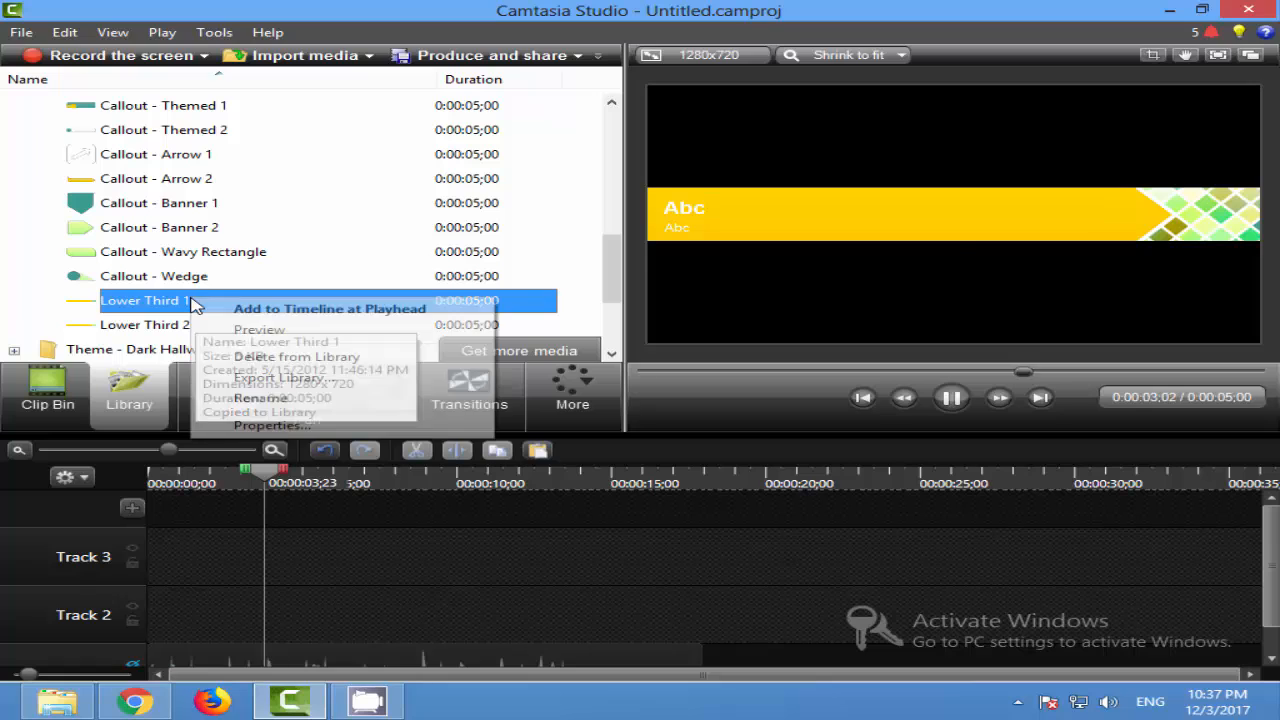
{"action": "left_click", "coordinate": [314, 306]}
{"action": "left_click", "coordinate": [314, 485]}
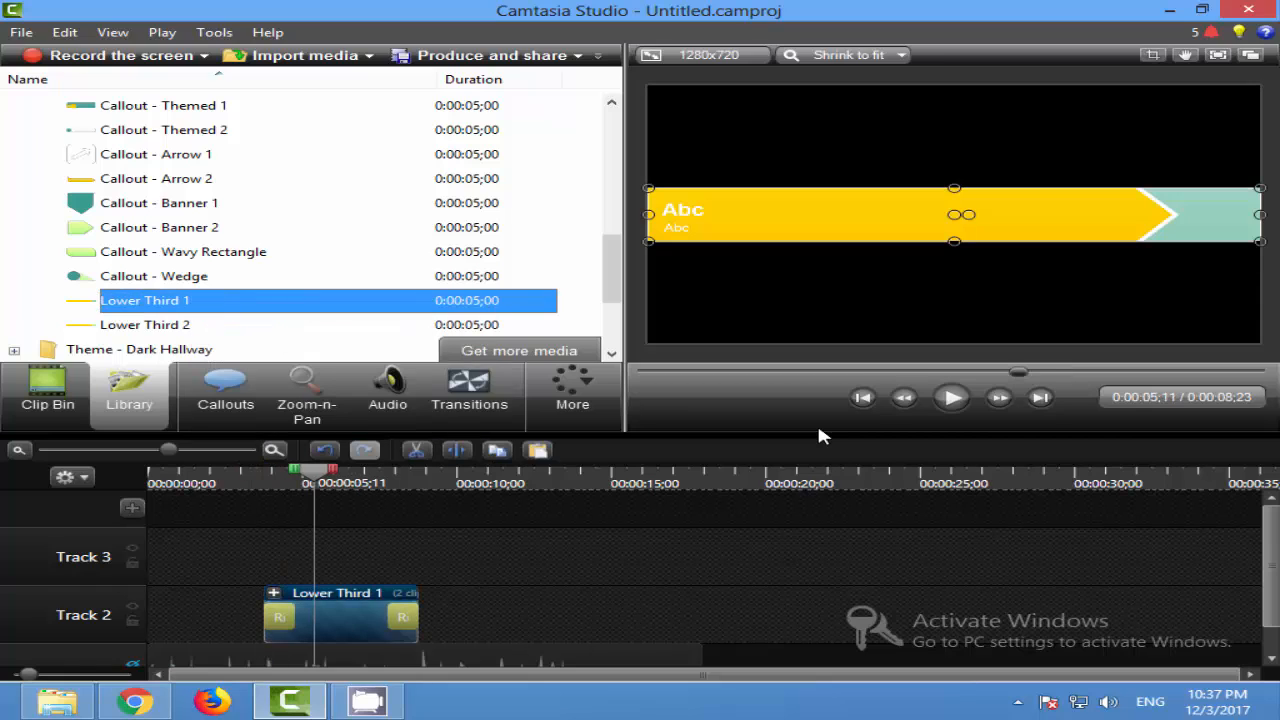
{"action": "left_click", "coordinate": [950, 399]}
{"action": "left_click", "coordinate": [950, 399]}
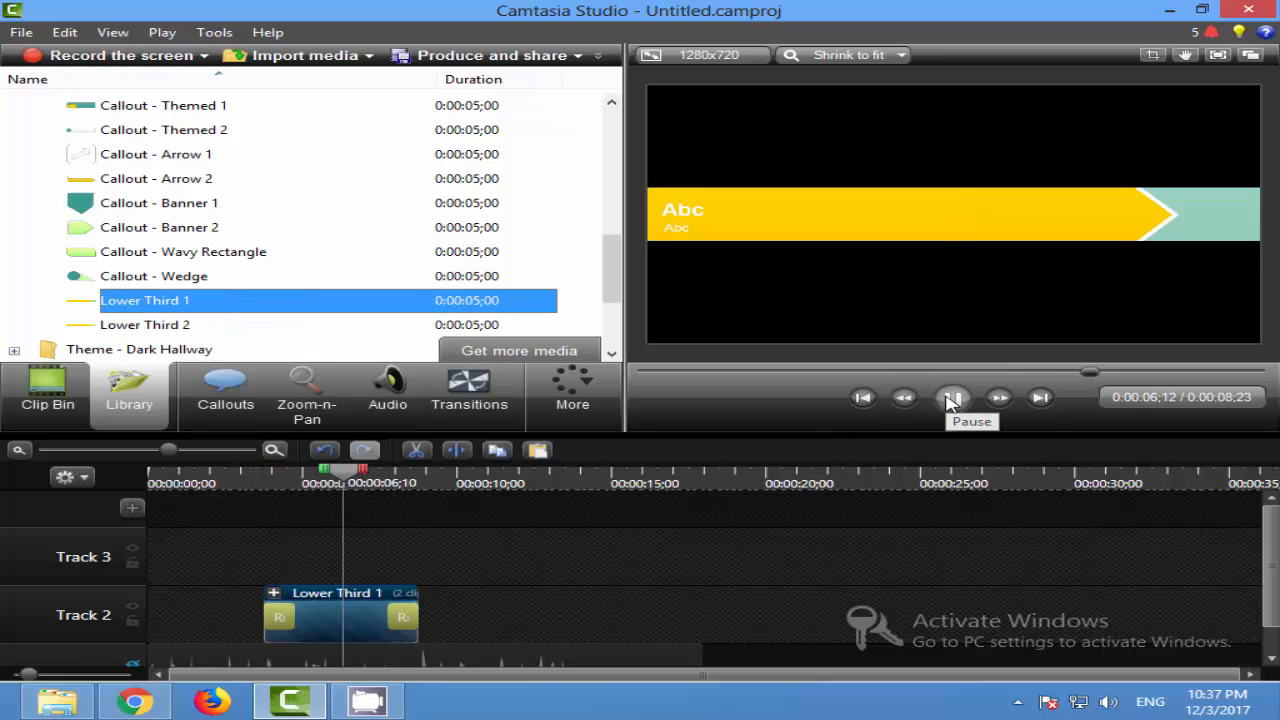
- Place Callout - Themed 2 on Track 3 directly above Lower Third 1 and play both clips from about 3 seconds
{"action": "left_click", "coordinate": [140, 130]}
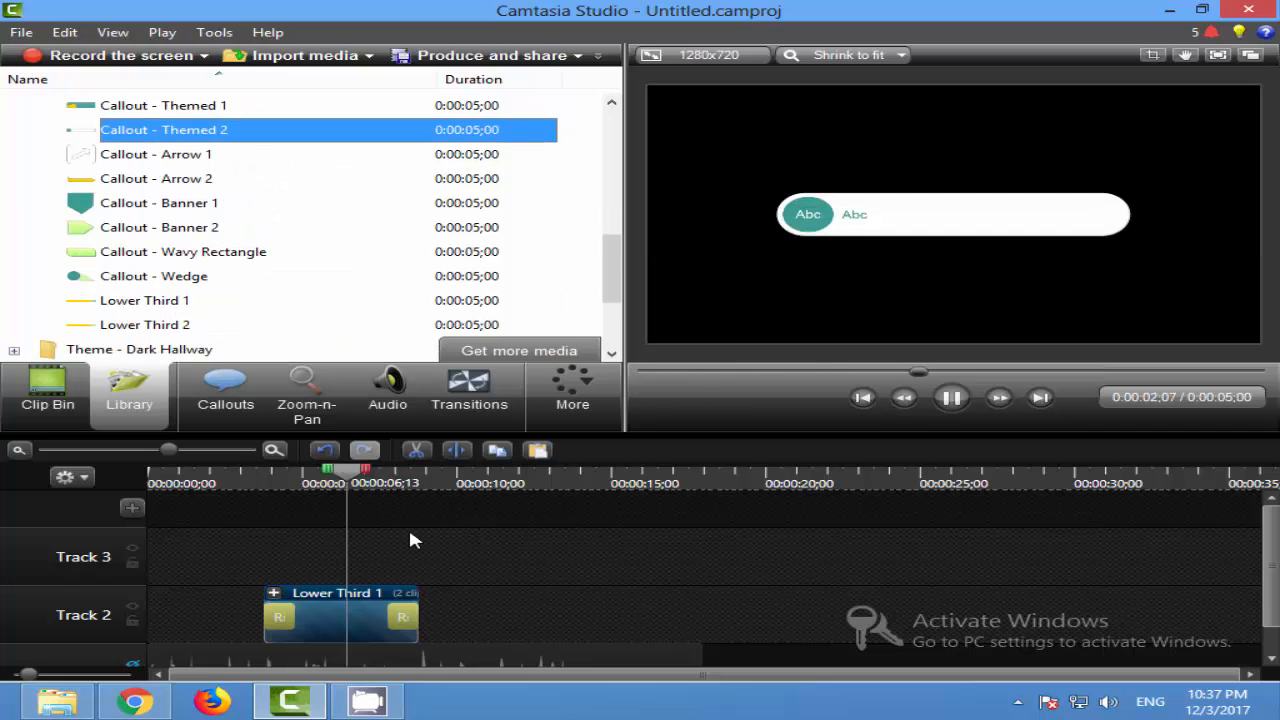
{"action": "left_click", "coordinate": [107, 110]}
{"action": "left_click_drag", "start_coordinate": [127, 143], "coordinate": [371, 560]}
{"action": "left_click", "coordinate": [248, 483]}
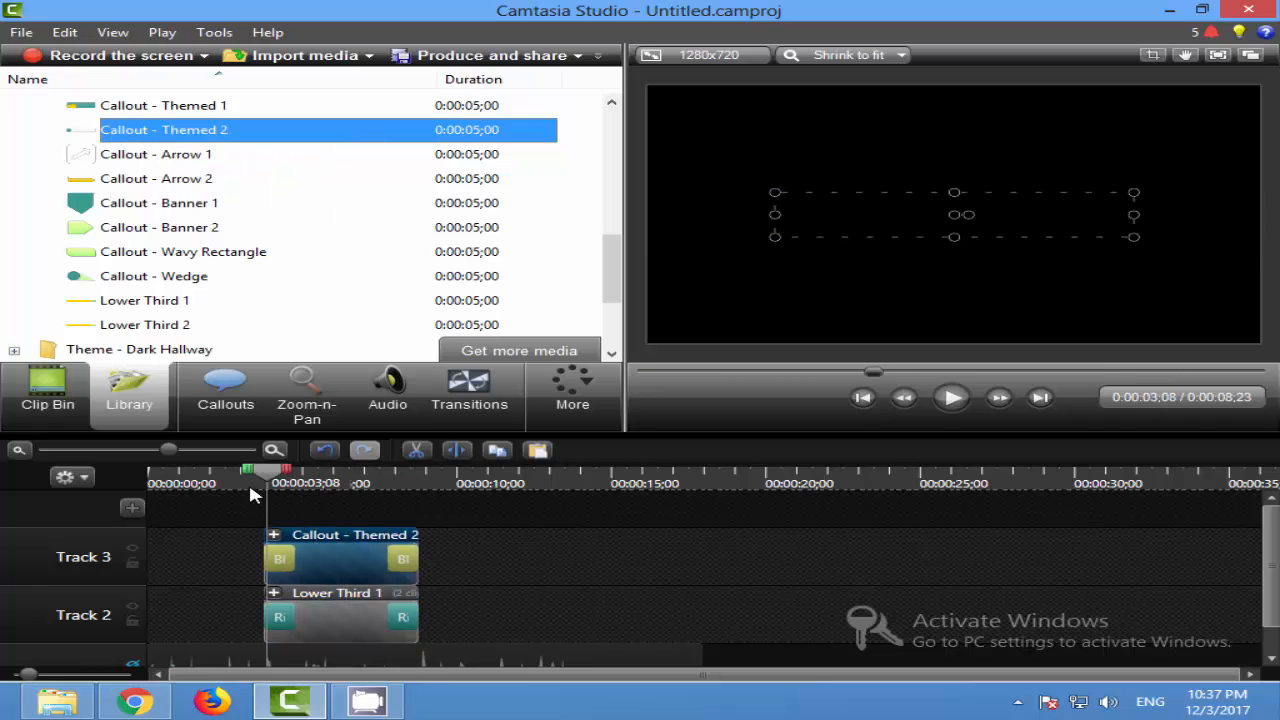
{"action": "left_click", "coordinate": [951, 397]}
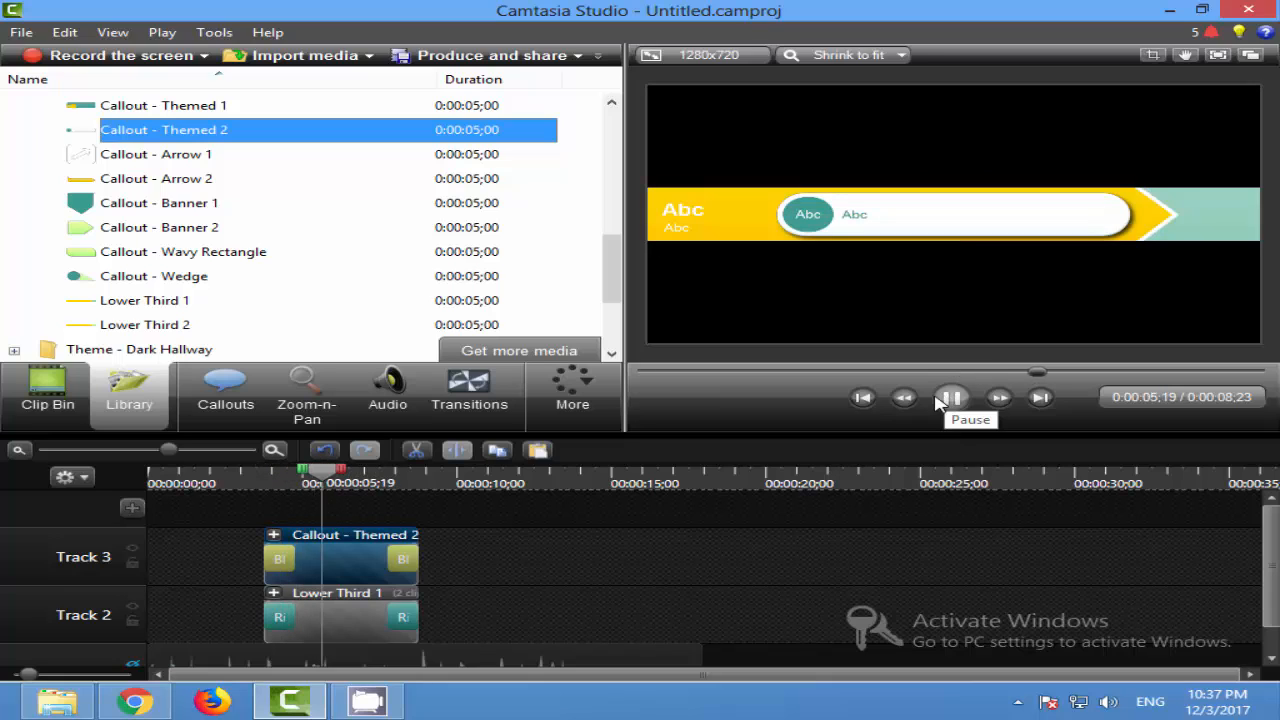
{"action": "left_click", "coordinate": [951, 397]}
- Open the text callout inside the teal circle of Callout - Themed 2 for editing
{"action": "double_click", "coordinate": [811, 211]}
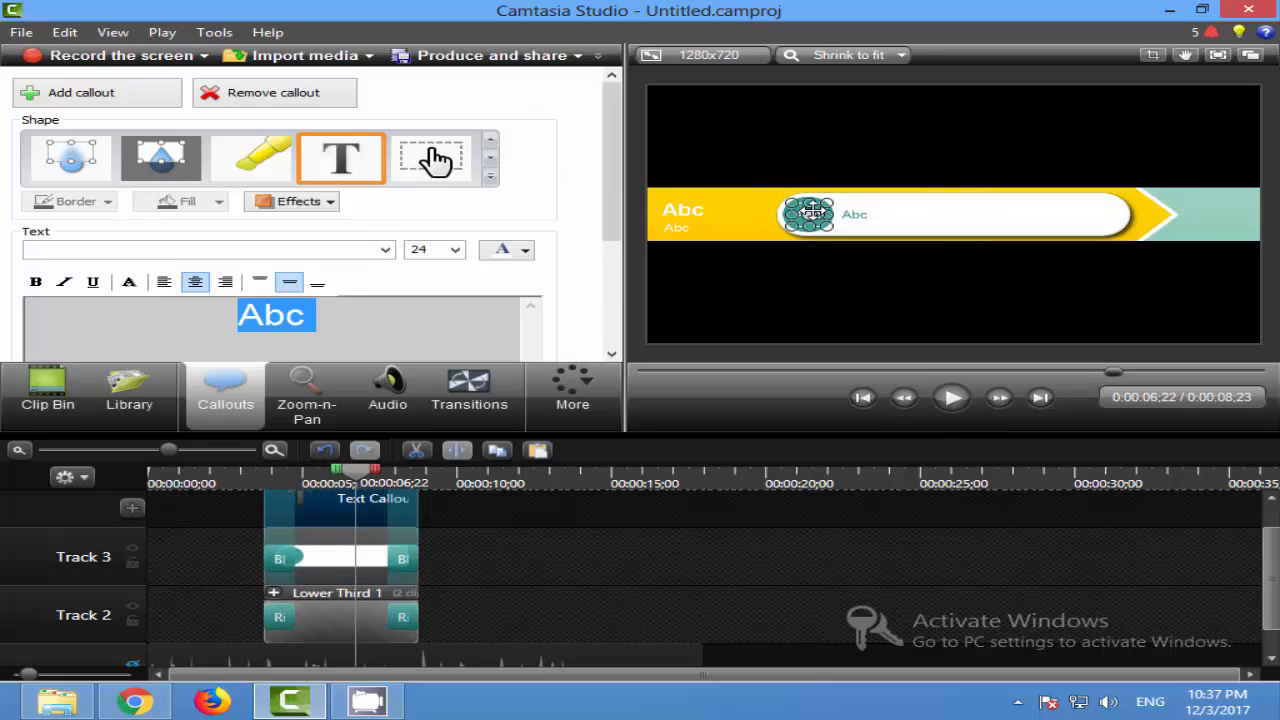
{"action": "left_click", "coordinate": [851, 217]}
{"action": "left_click", "coordinate": [814, 208]}
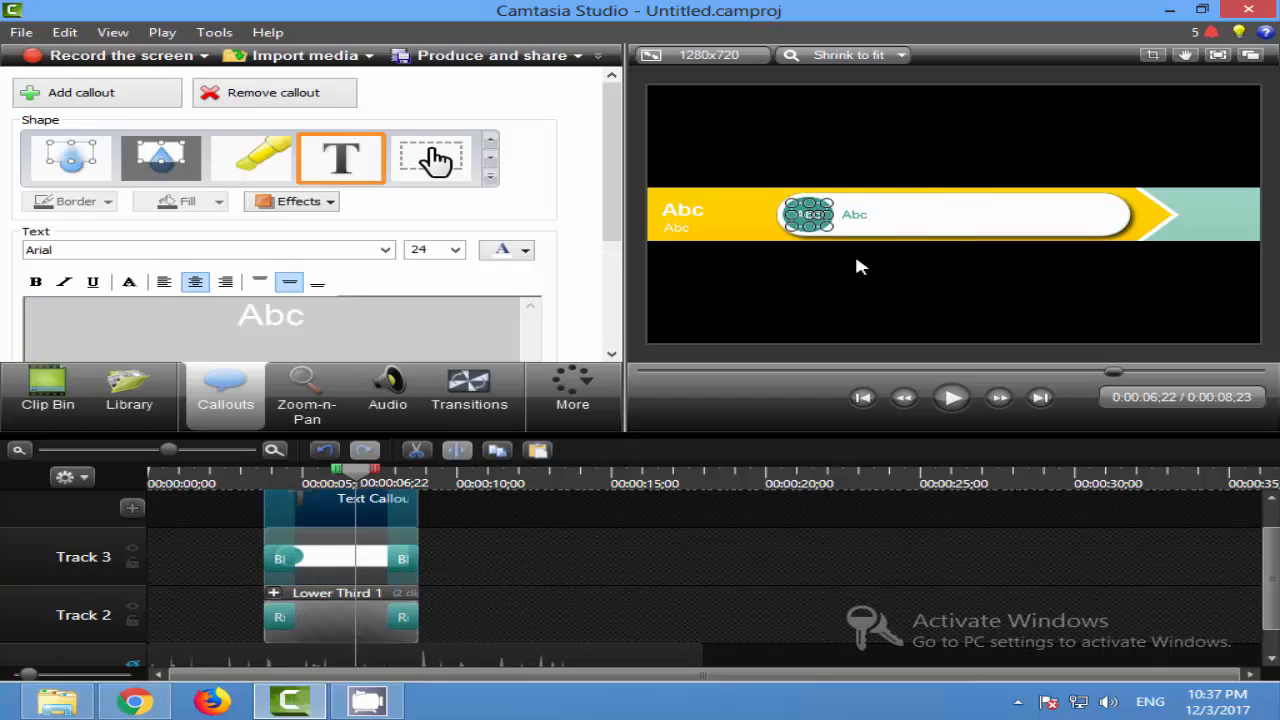
- Delete both the Callout - Themed 2 and Lower Third 1 groups from Tracks 3 and 2
{"action": "left_click", "coordinate": [503, 608]}
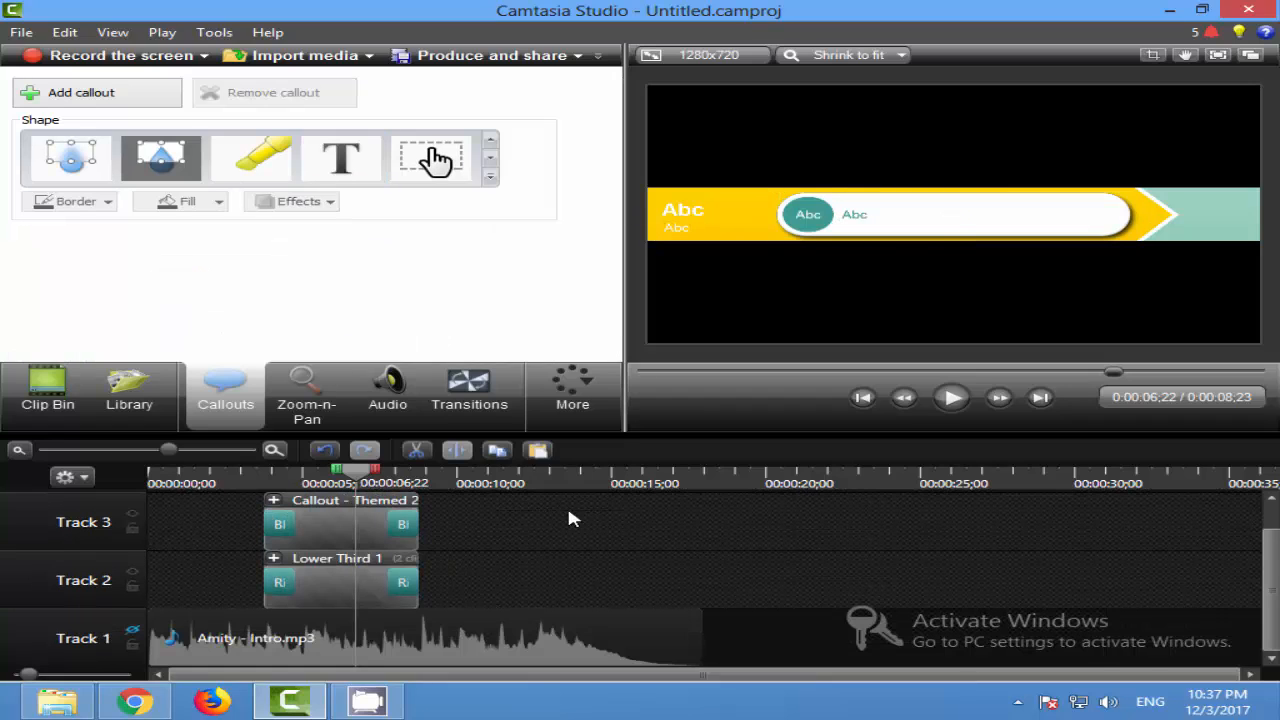
{"action": "left_click_drag", "start_coordinate": [568, 511], "coordinate": [296, 622]}
{"action": "key", "text": "Delete"}
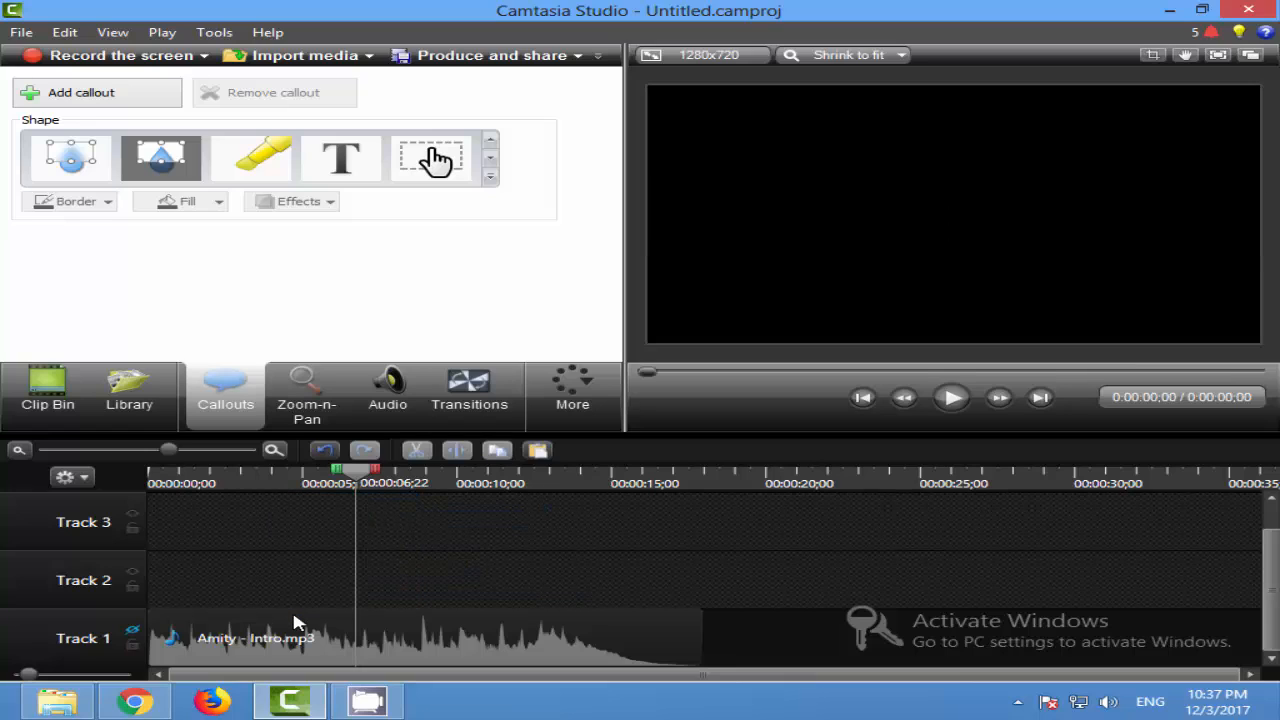
- Return to the media library and browse from the Dance Steps theme back to the Music folders
{"action": "left_click", "coordinate": [157, 425]}
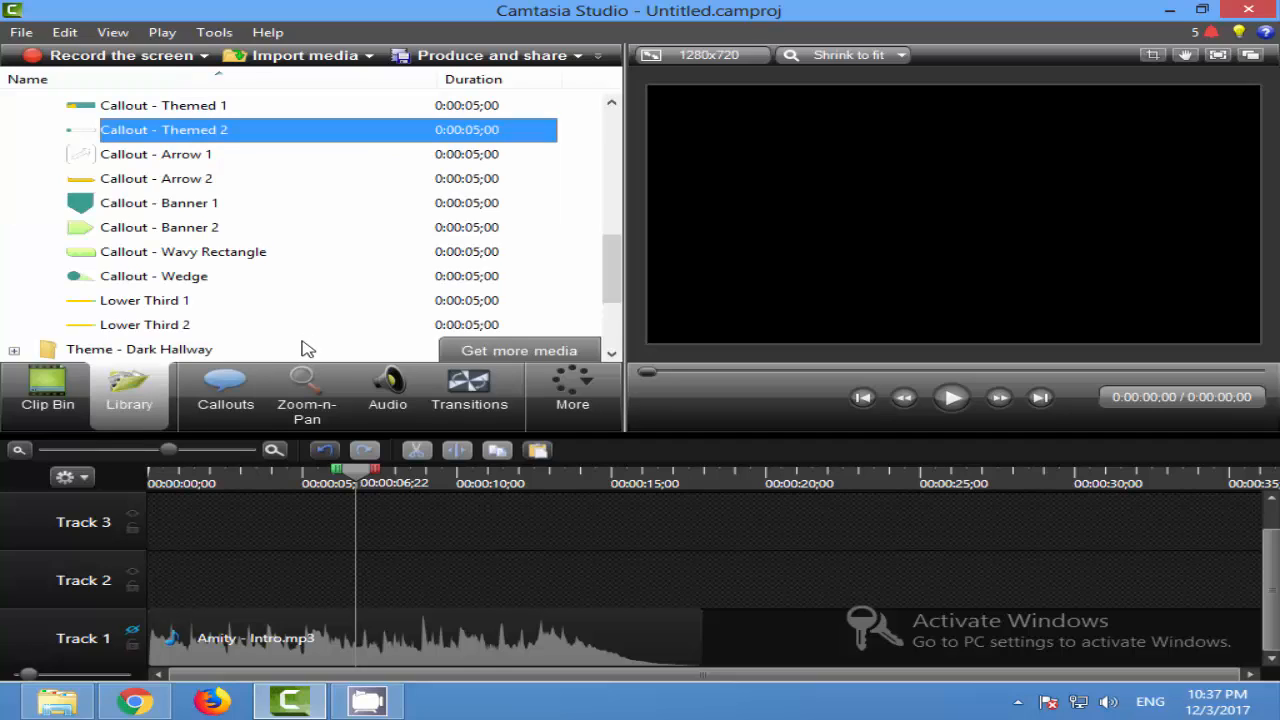
{"action": "left_click", "coordinate": [249, 311]}
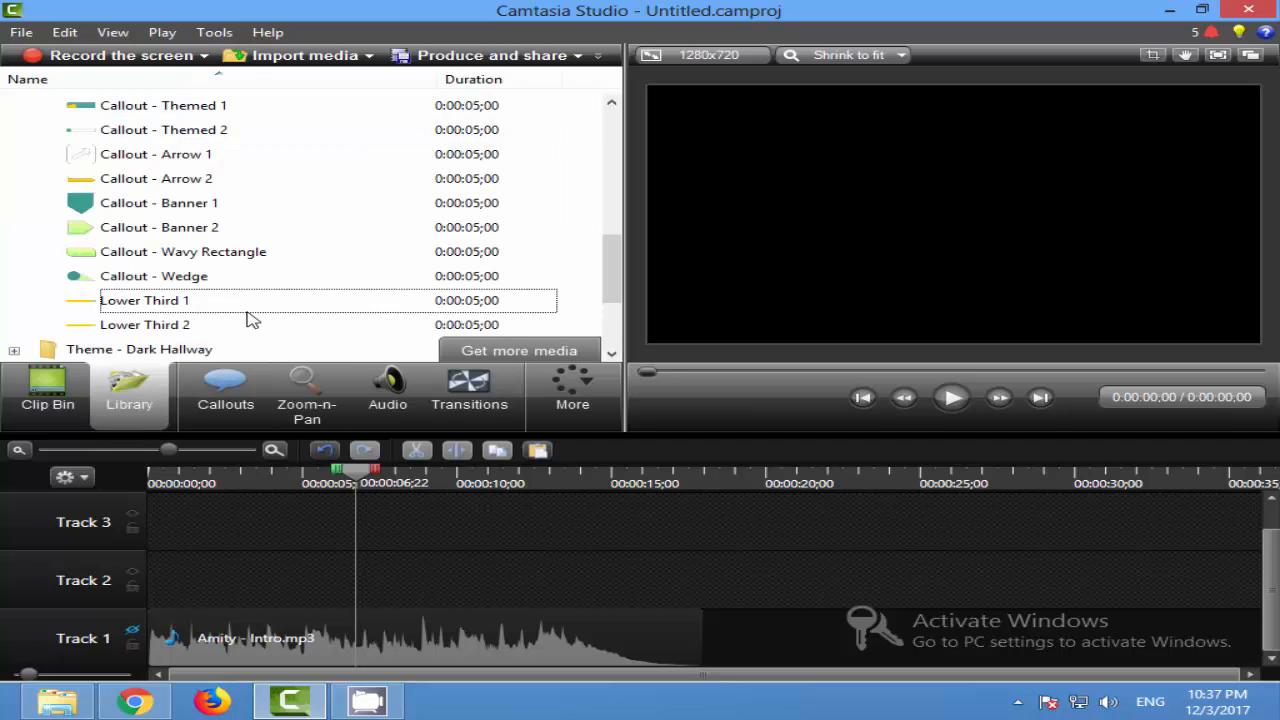
{"action": "scroll", "coordinate": [206, 303], "scroll_direction": "up", "scroll_amount": 3}
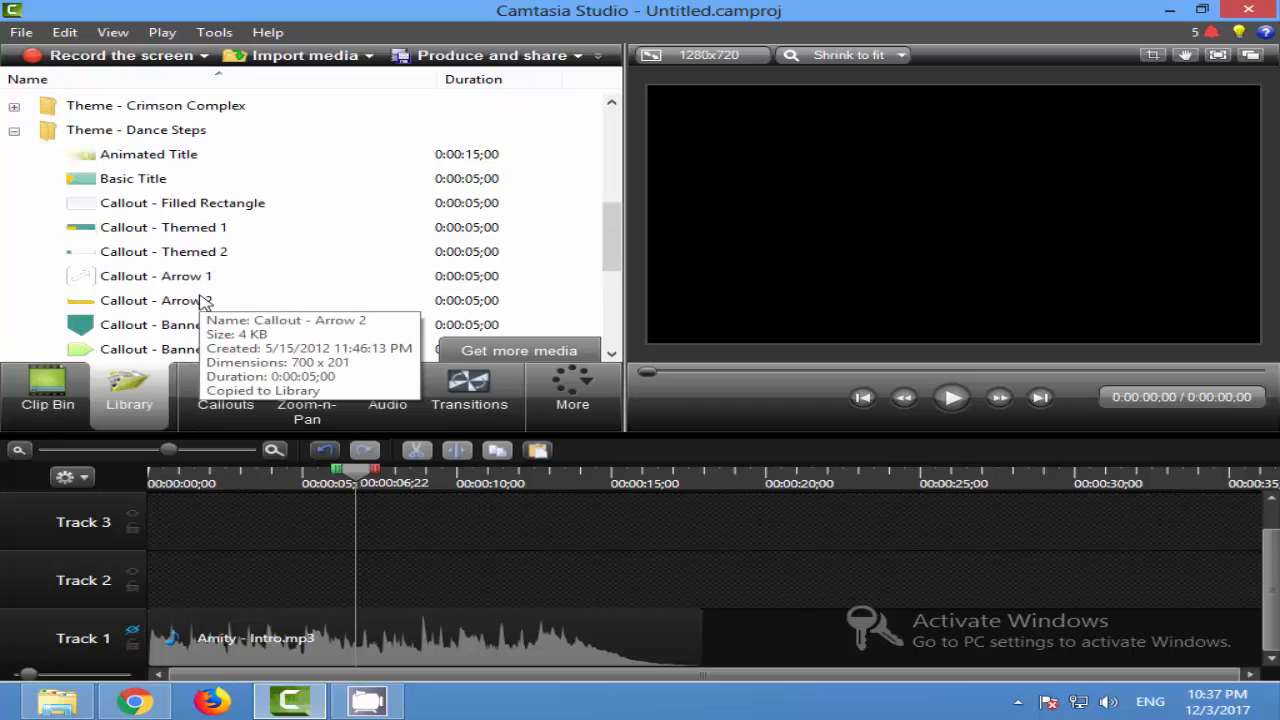
{"action": "scroll", "coordinate": [204, 302], "scroll_direction": "up", "scroll_amount": 1}
{"action": "scroll", "coordinate": [204, 316], "scroll_direction": "up", "scroll_amount": 8}
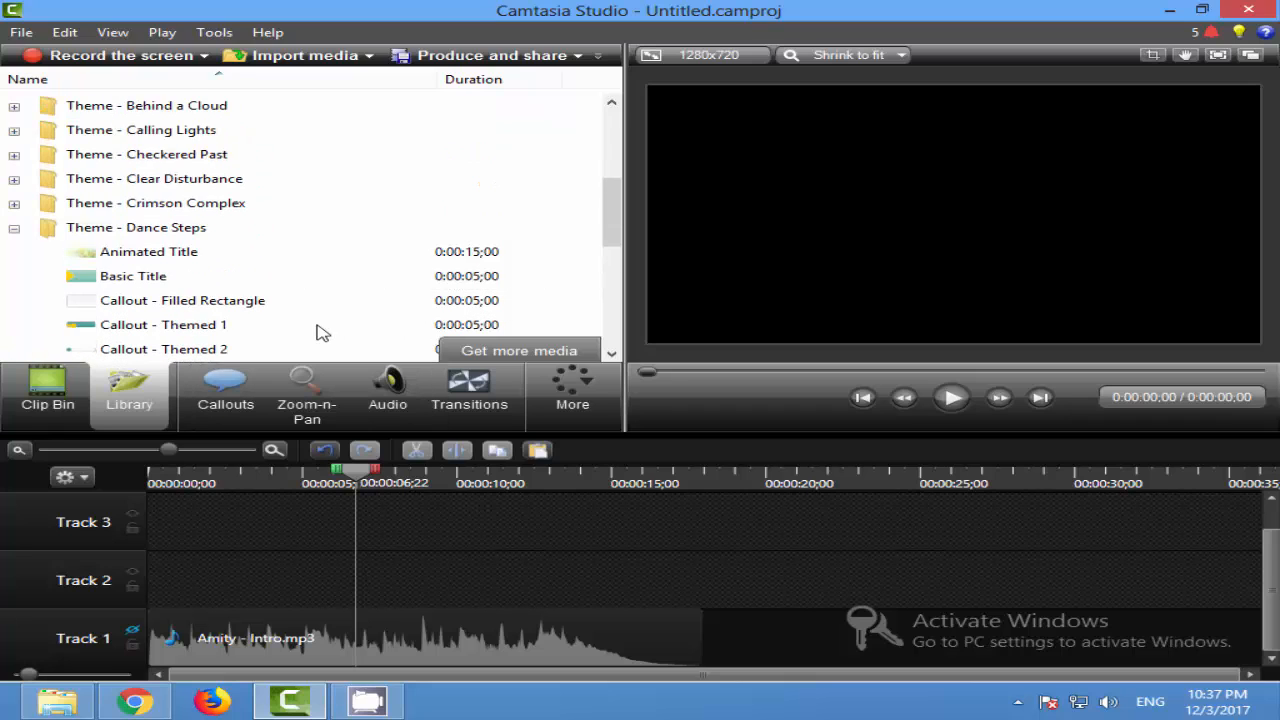
{"action": "scroll", "coordinate": [318, 336], "scroll_direction": "up", "scroll_amount": 5}
{"action": "scroll", "coordinate": [305, 343], "scroll_direction": "down", "scroll_amount": 5}
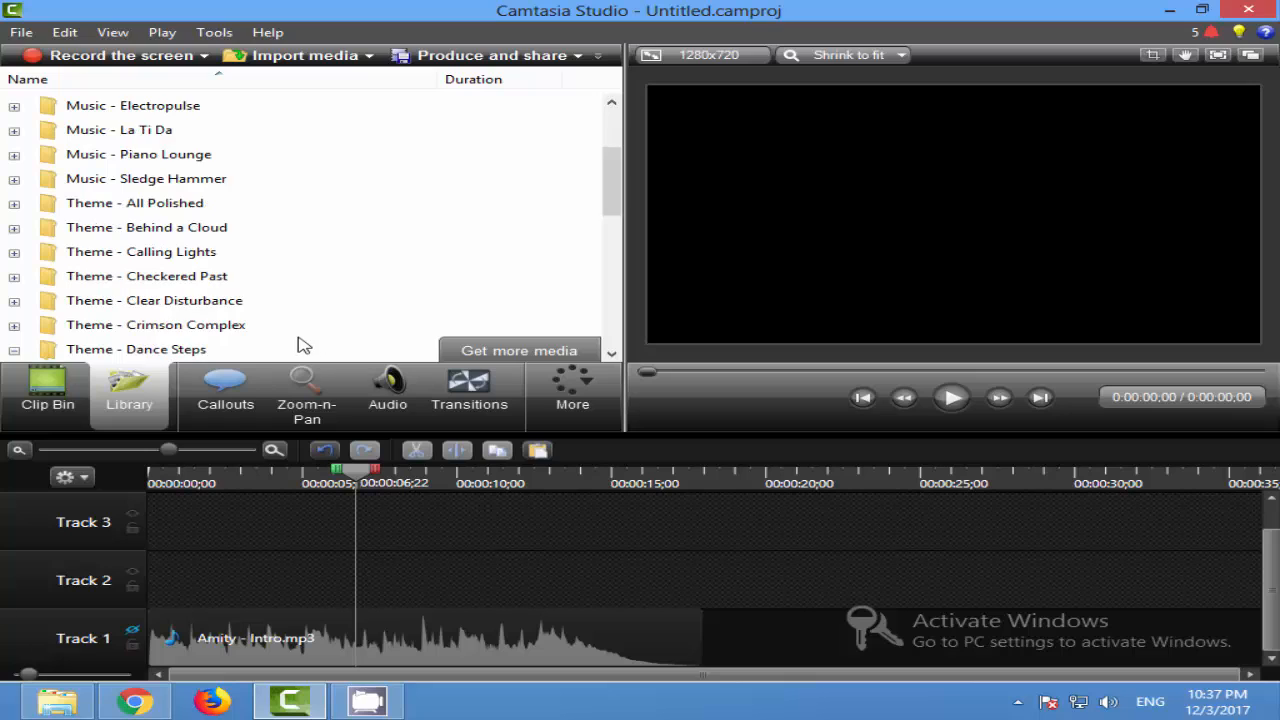
{"action": "scroll", "coordinate": [302, 355], "scroll_direction": "up", "scroll_amount": 6}
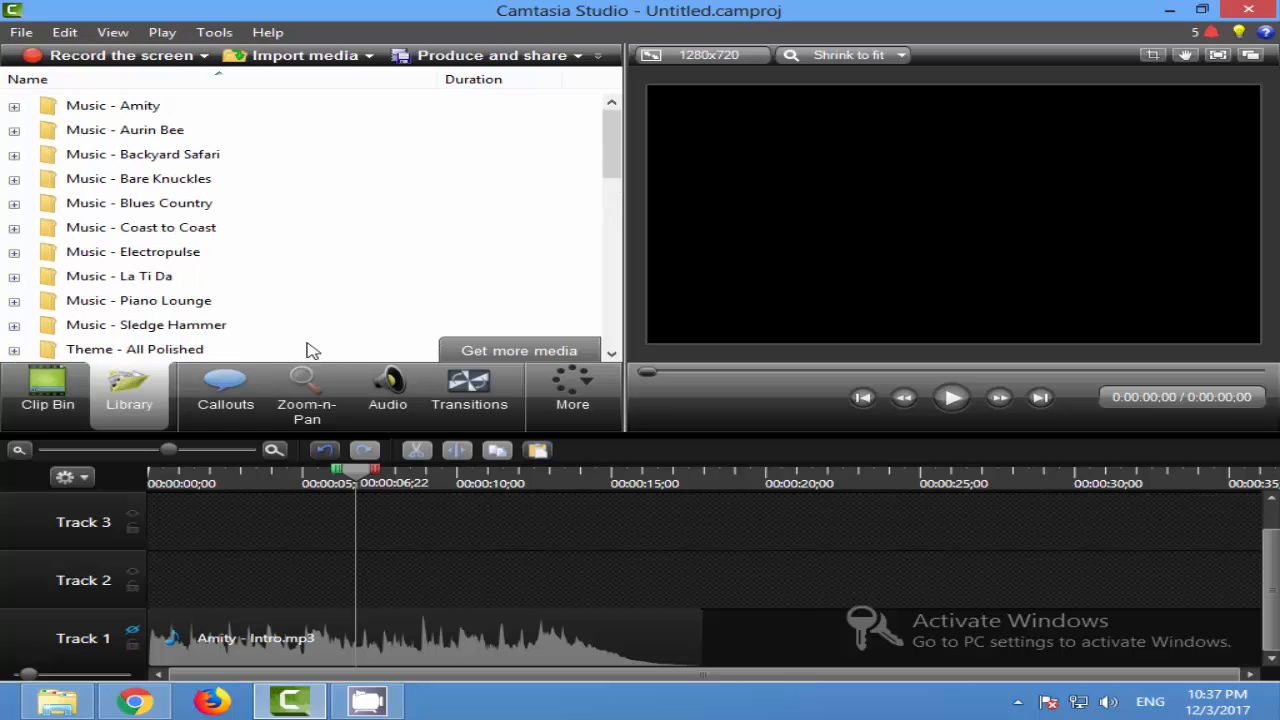